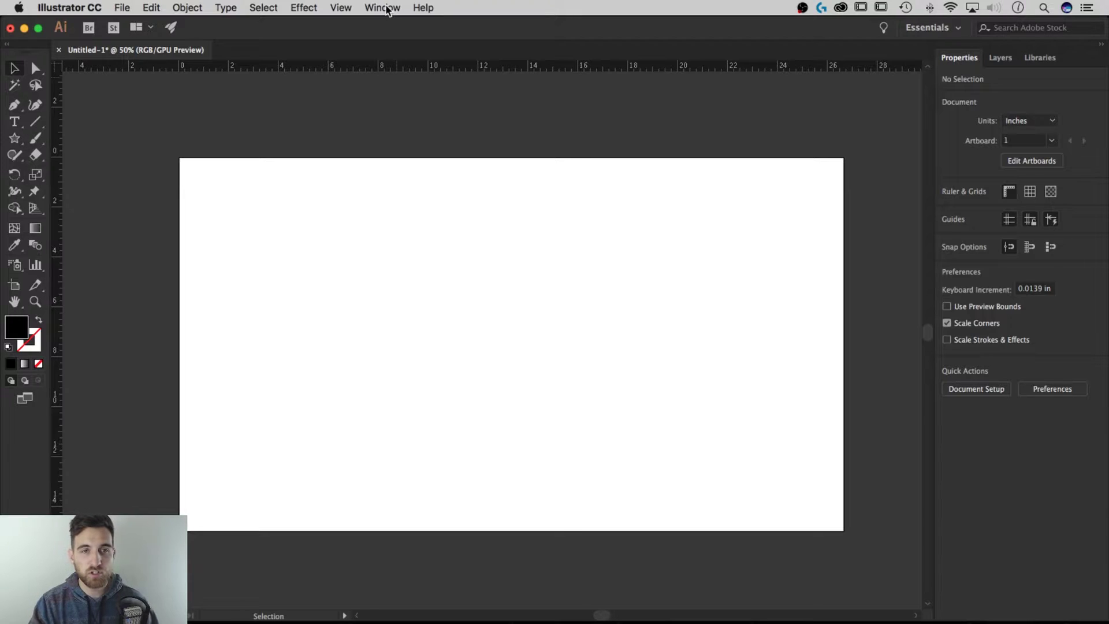
Review the available workspaces and keep Essentials active.
click(386, 8)
mouse_move(397, 73)
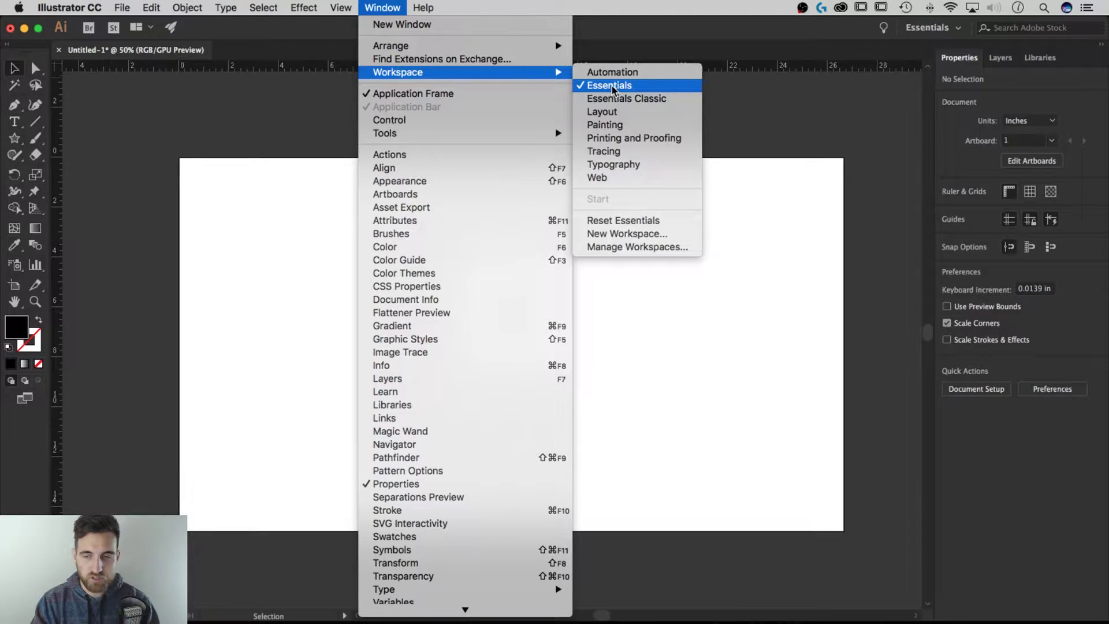
click(801, 195)
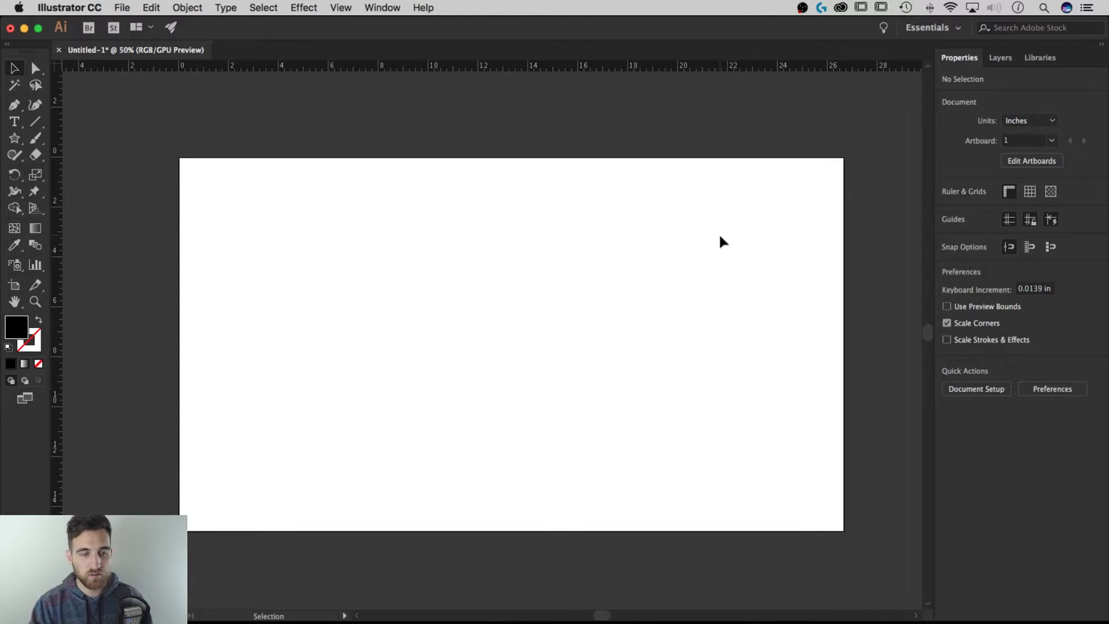
drag(692, 250, 686, 248)
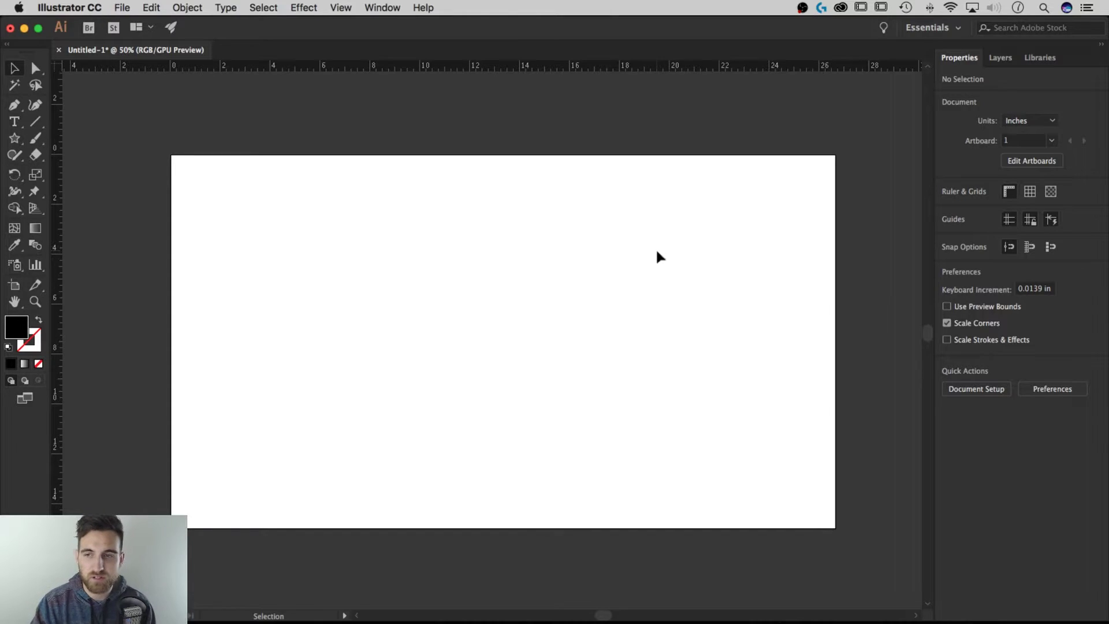
drag(693, 237, 679, 241)
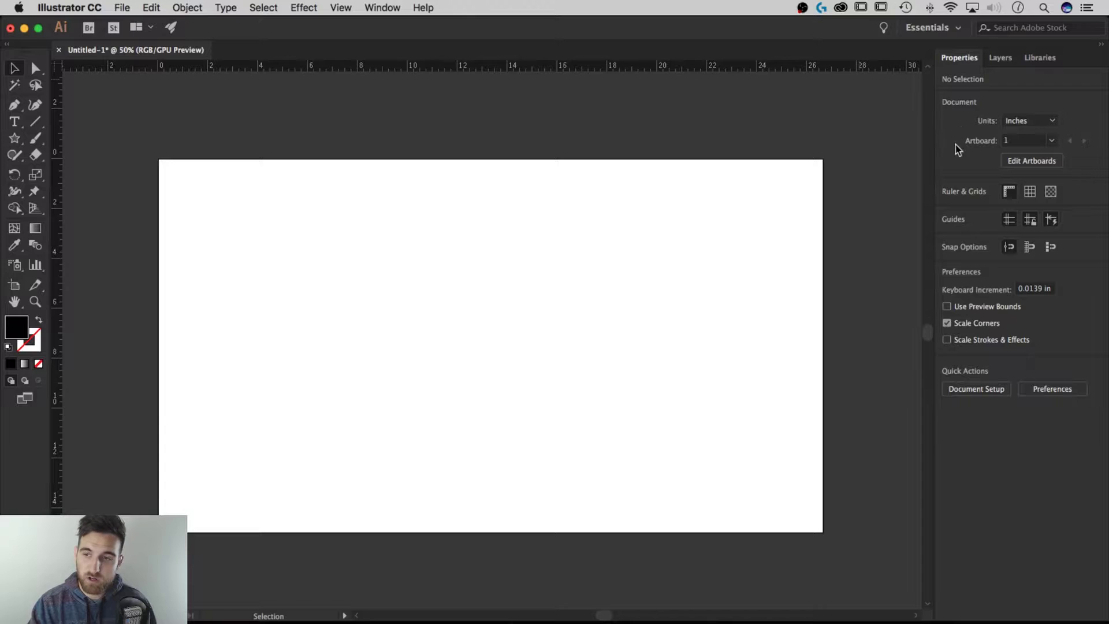
Look through the Layers and Libraries panels and return to the document's Properties.
click(1000, 60)
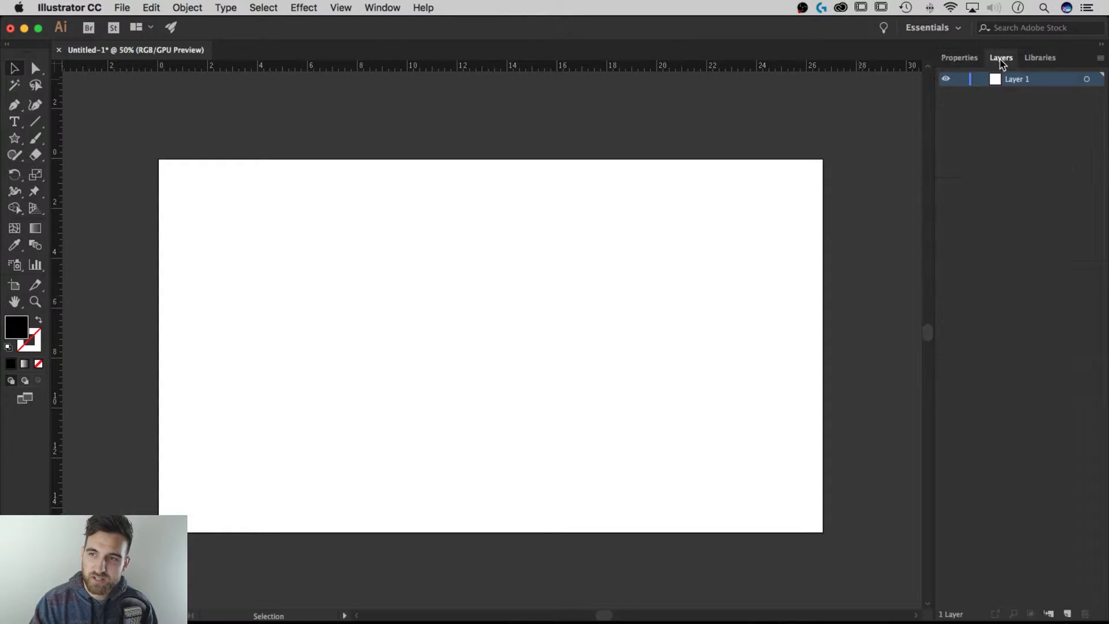
click(1039, 59)
click(960, 58)
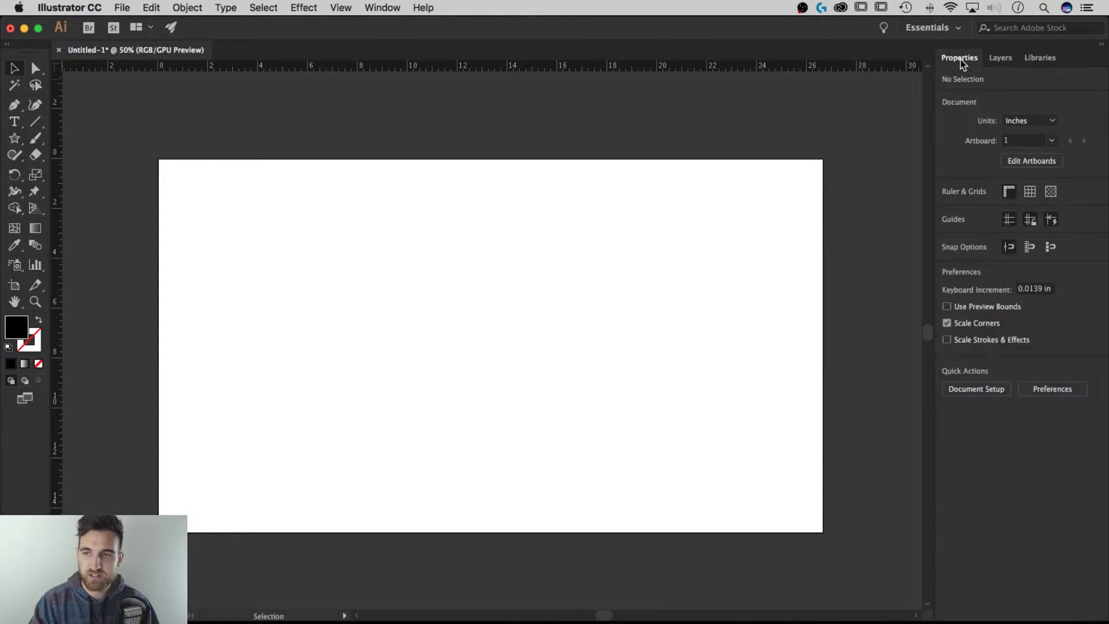
click(1038, 59)
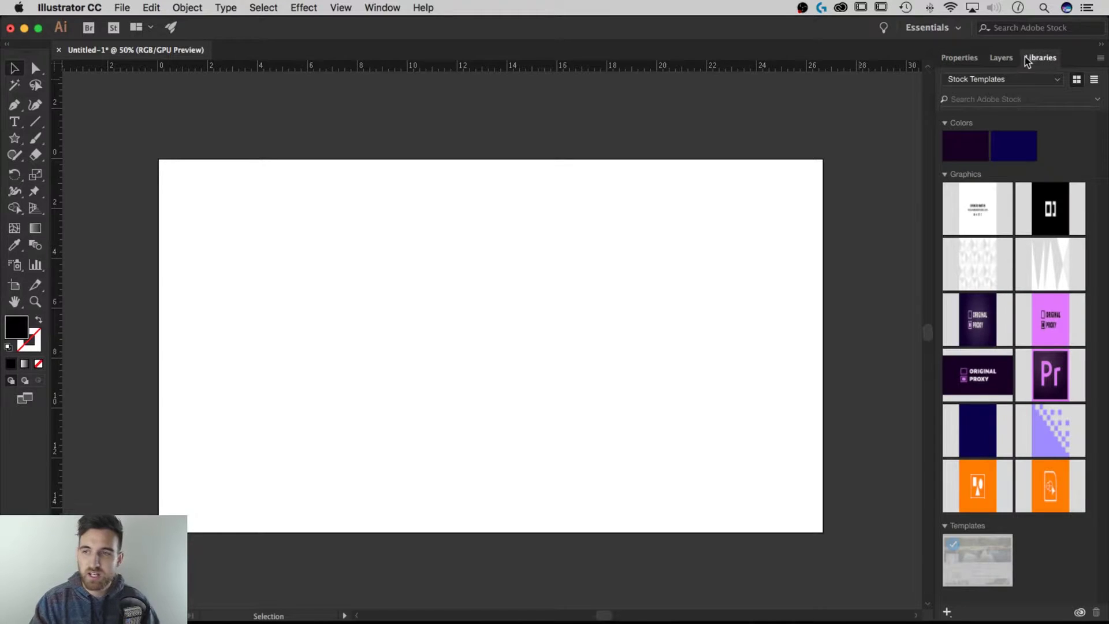
click(964, 59)
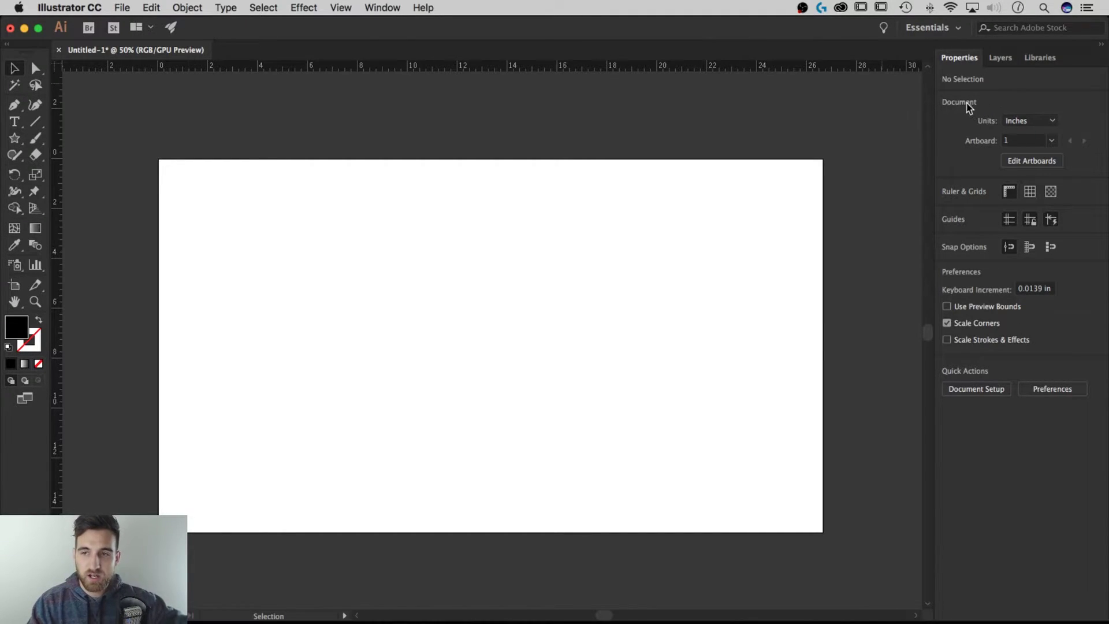
Check the document's unit choices, and enter artboard editing to review the Artboard Options without changing them.
click(1051, 123)
click(1073, 119)
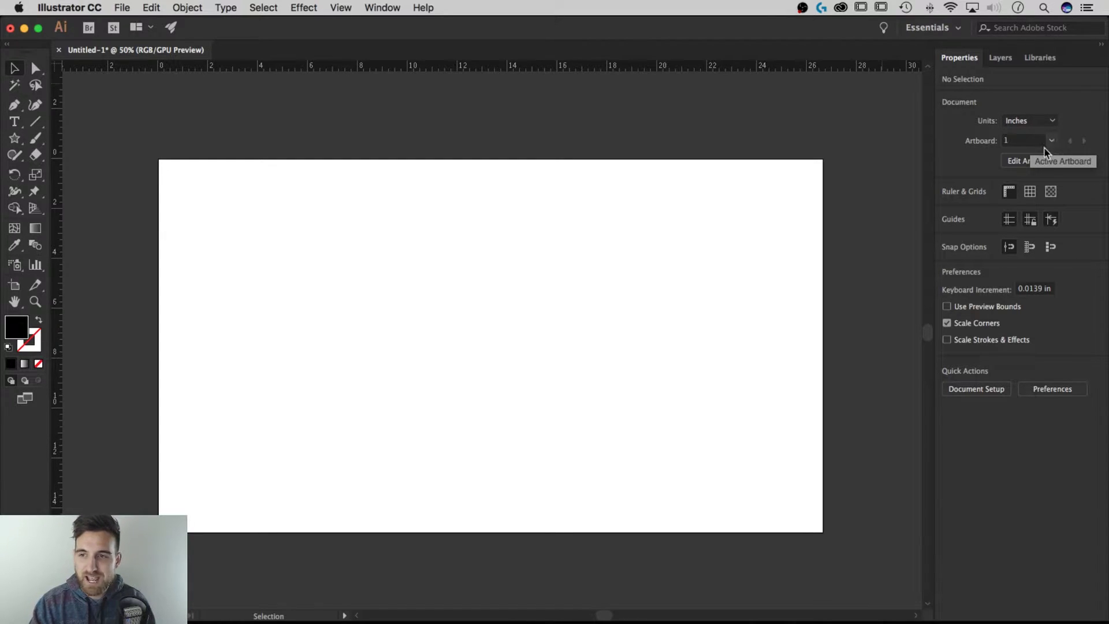
click(1025, 161)
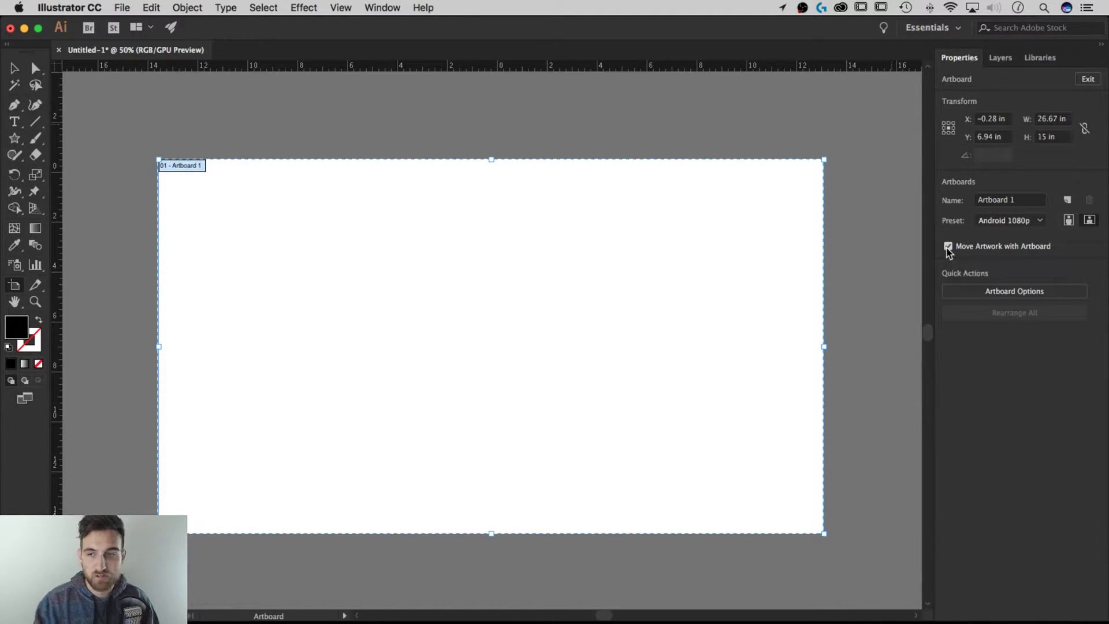
click(1006, 291)
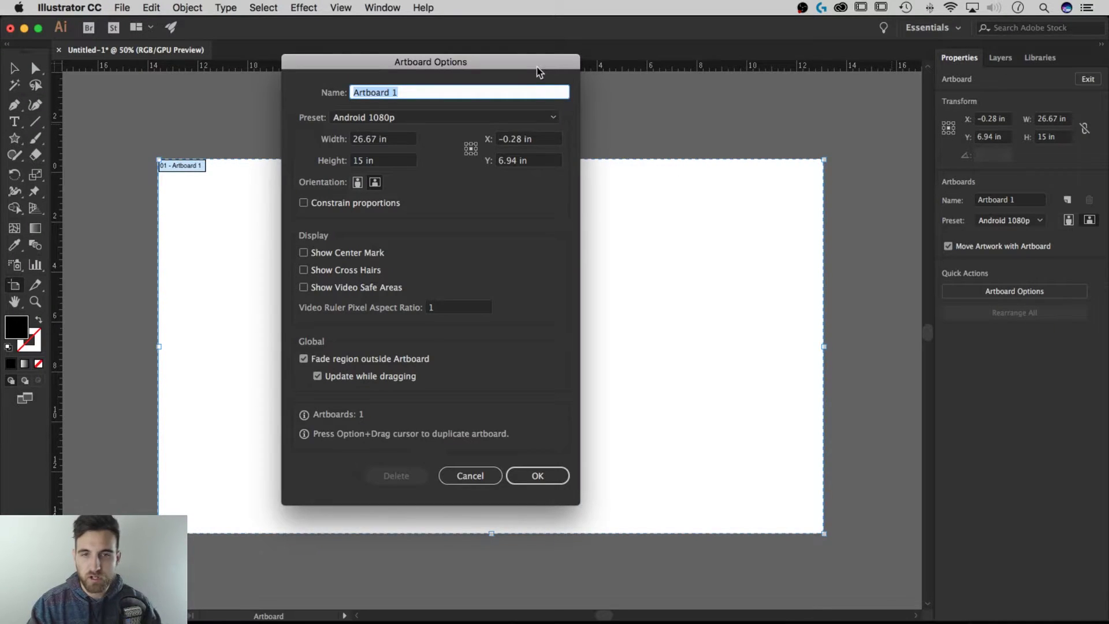
drag(536, 68, 653, 81)
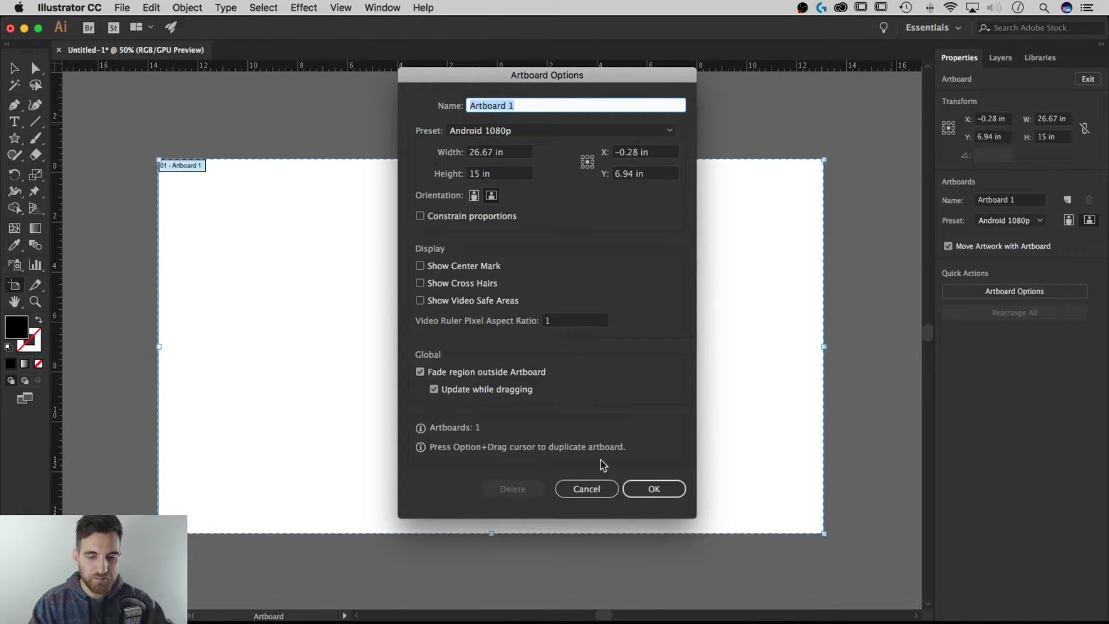
click(586, 489)
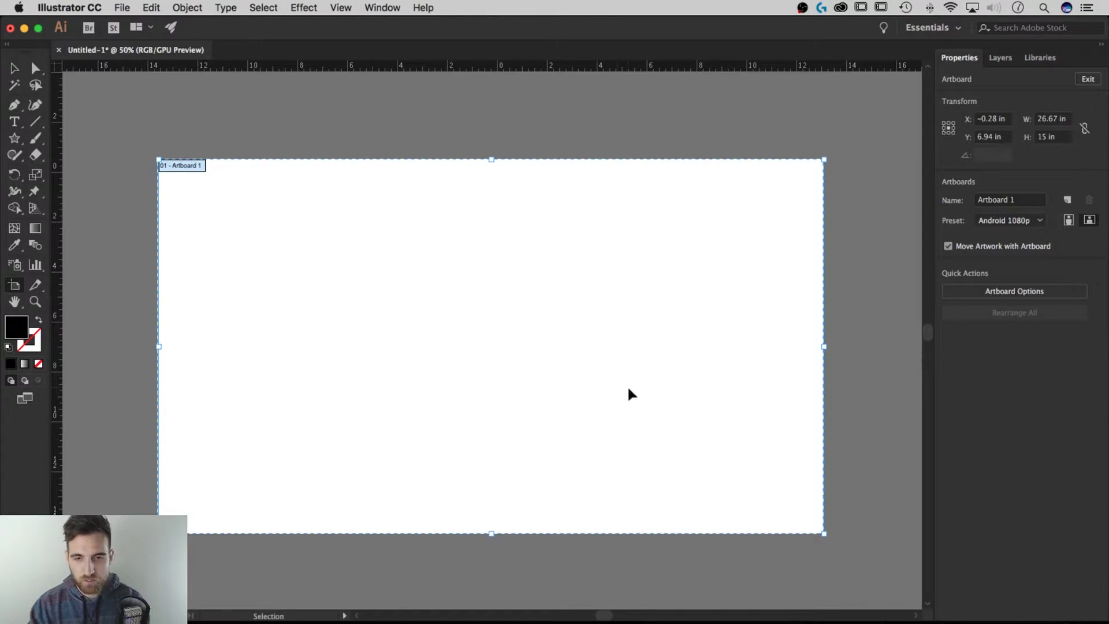
Duplicate Artboard 1 horizontally to its right, centred at about X 28.56 in, Y 6.94 in.
key(super+minus)
drag(592, 341, 473, 317)
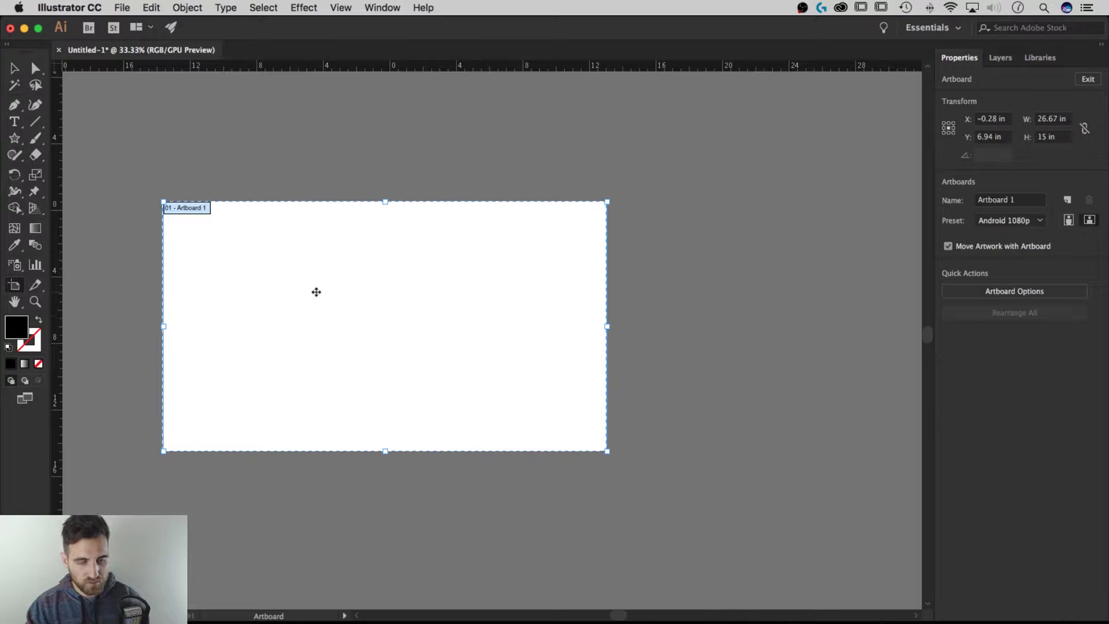
drag(241, 286, 714, 283)
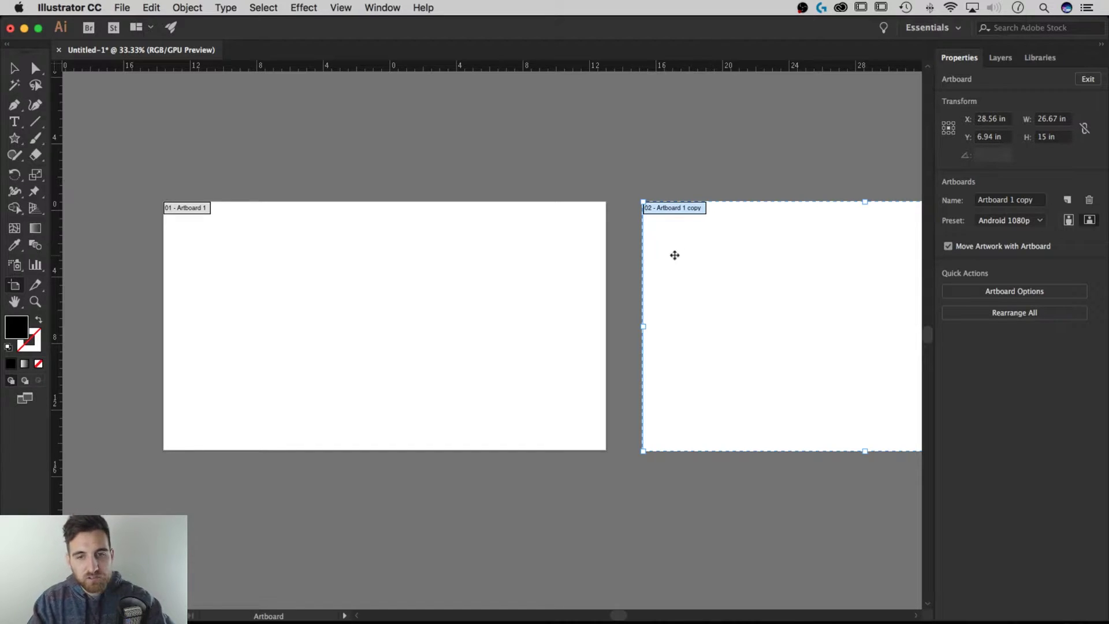
scroll(490, 240, right, 4)
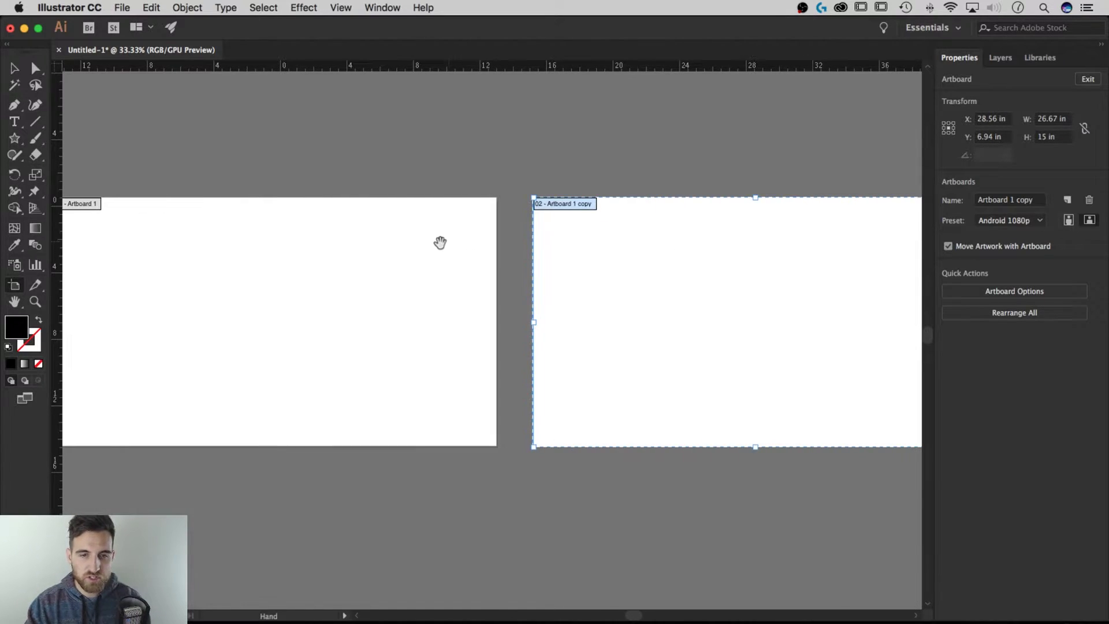
Select both artboards and delete the duplicate, leaving artboard editing with the Selection tool.
shift+click(408, 245)
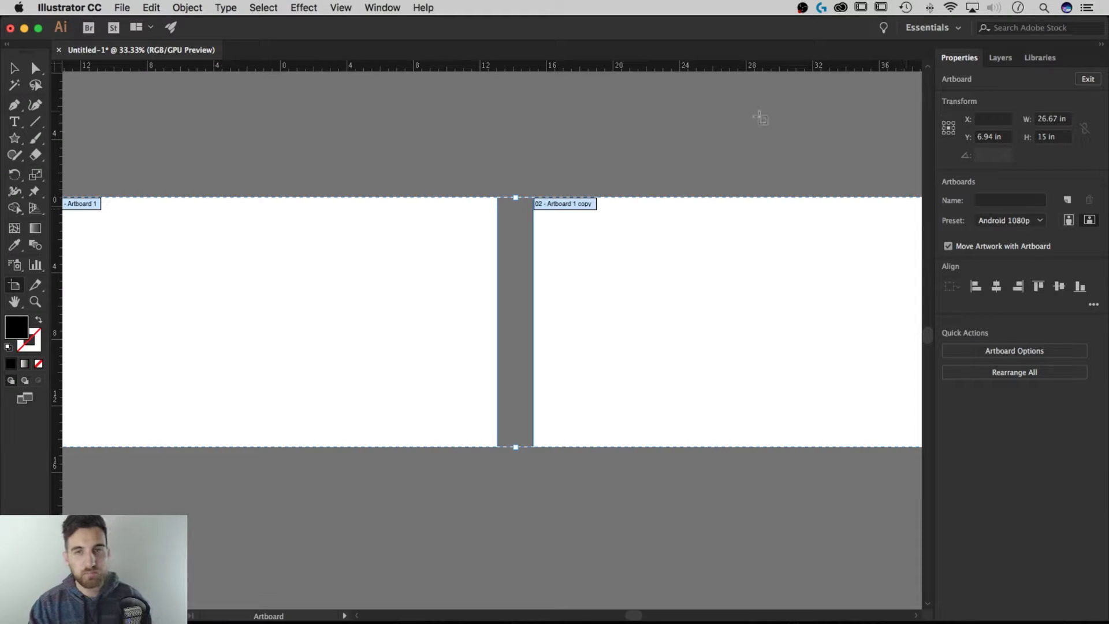
key(Delete)
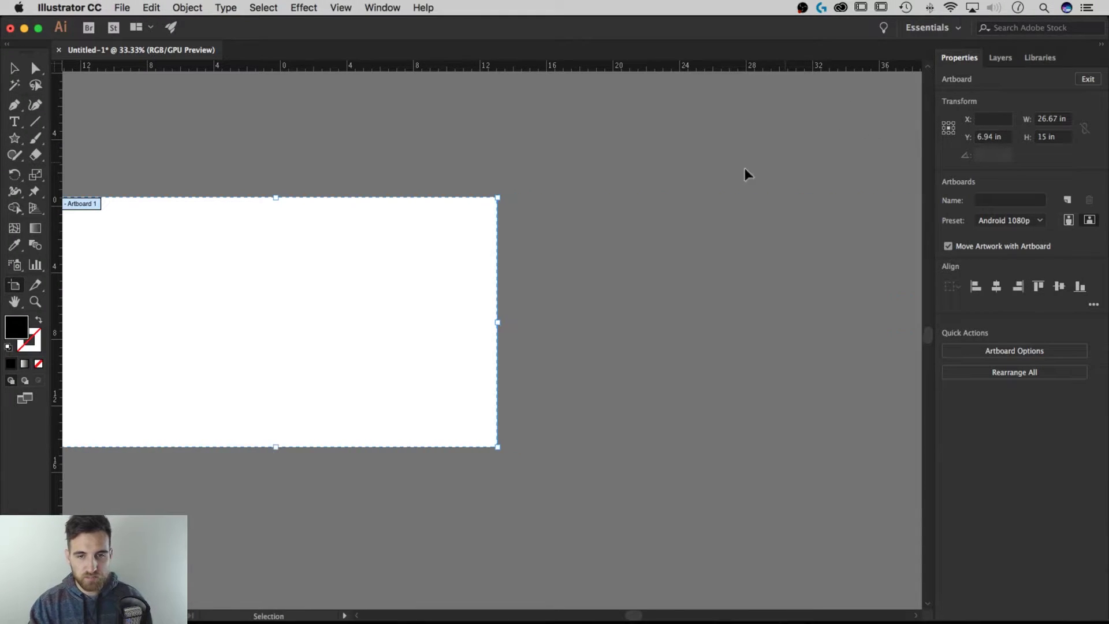
drag(323, 256, 532, 254)
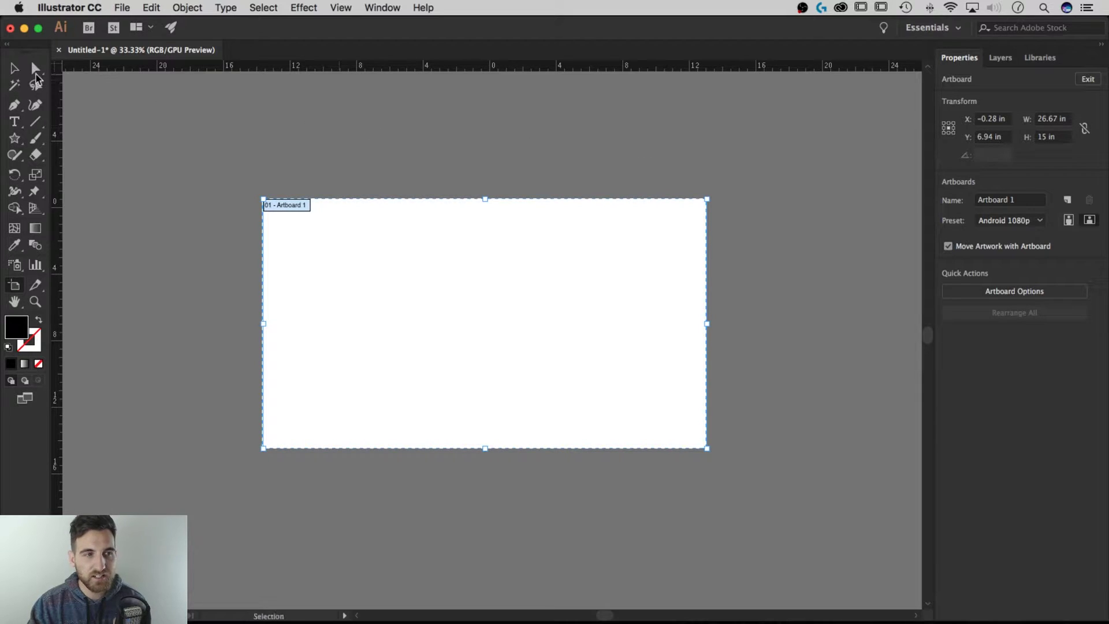
click(14, 68)
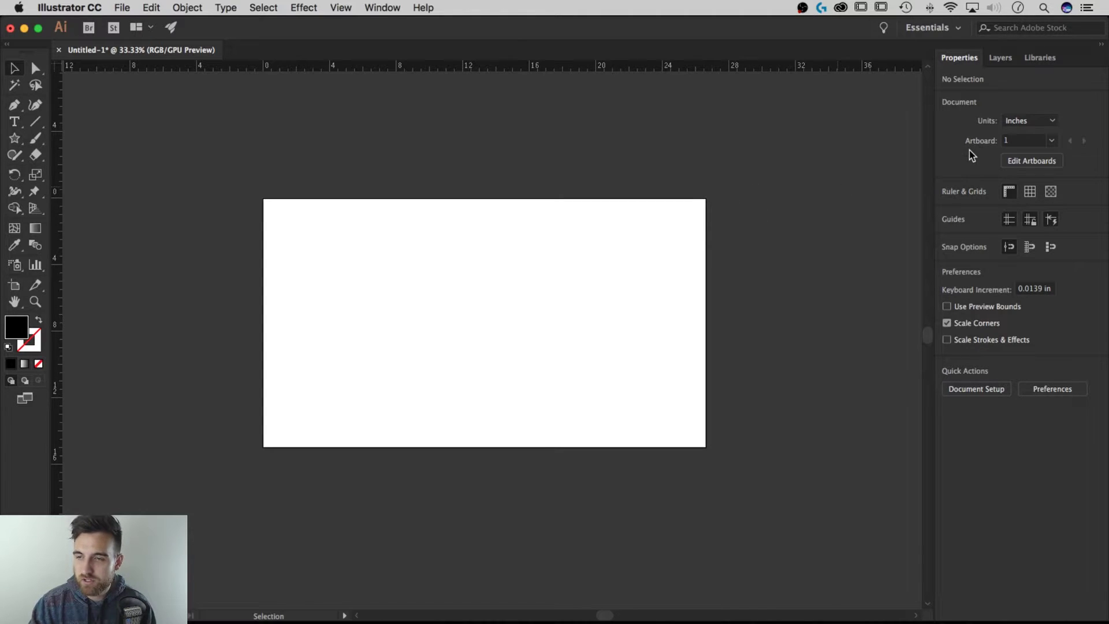
Toggle the document grid and the transparency grid on and off again.
click(1029, 194)
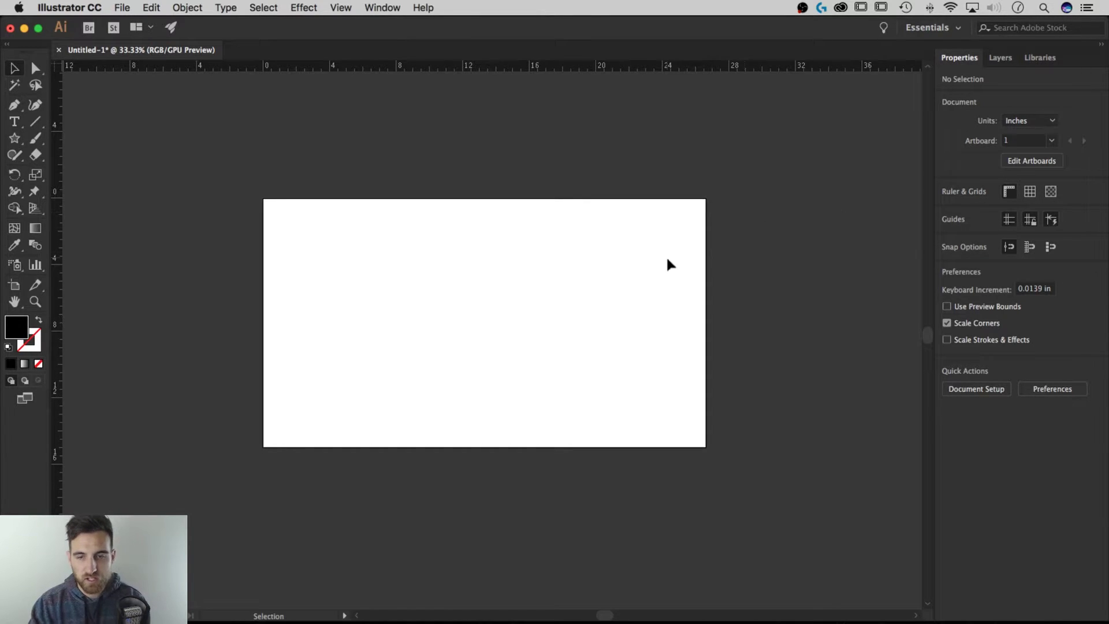
key(super+equal)
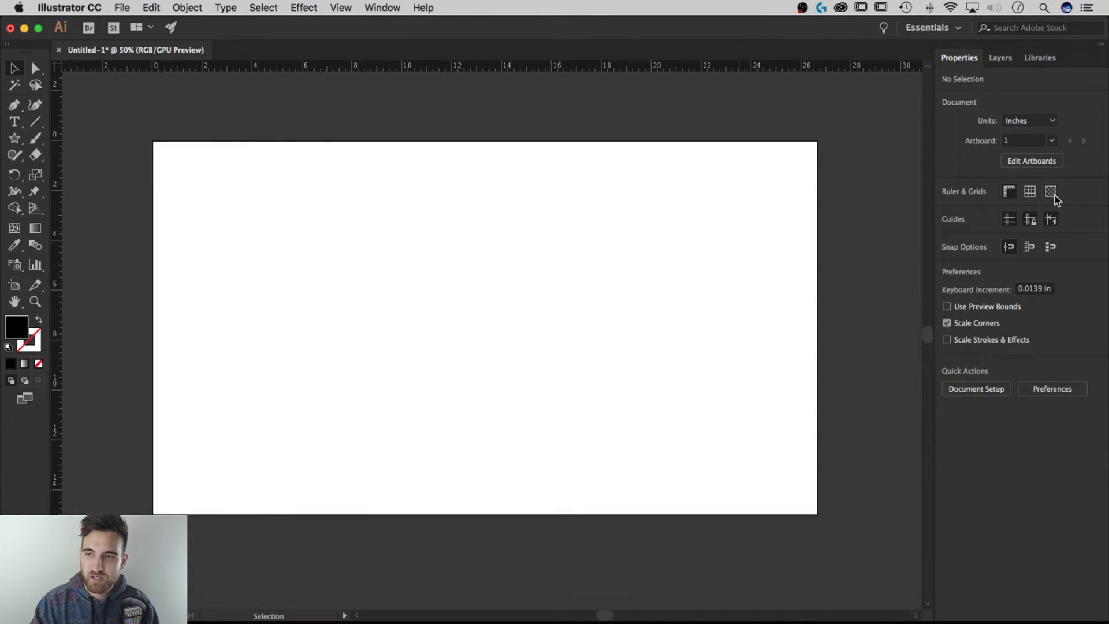
click(1051, 194)
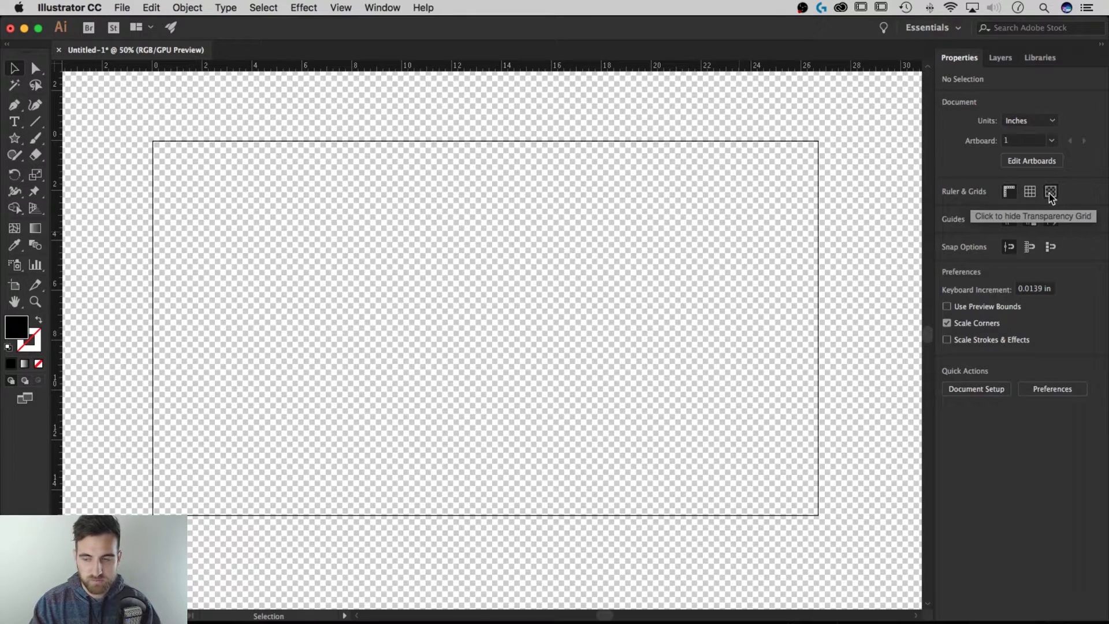
click(1050, 193)
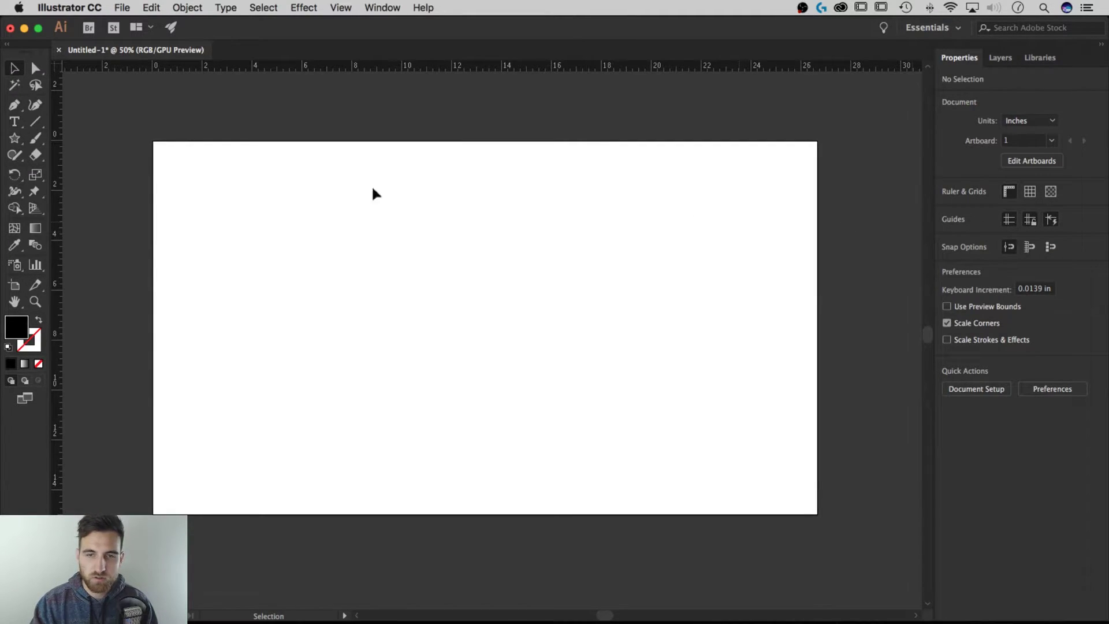
Place a vertical guide at about X 4.85 in and a horizontal guide just under 2 in below the artboard's upper edge.
drag(60, 191, 273, 179)
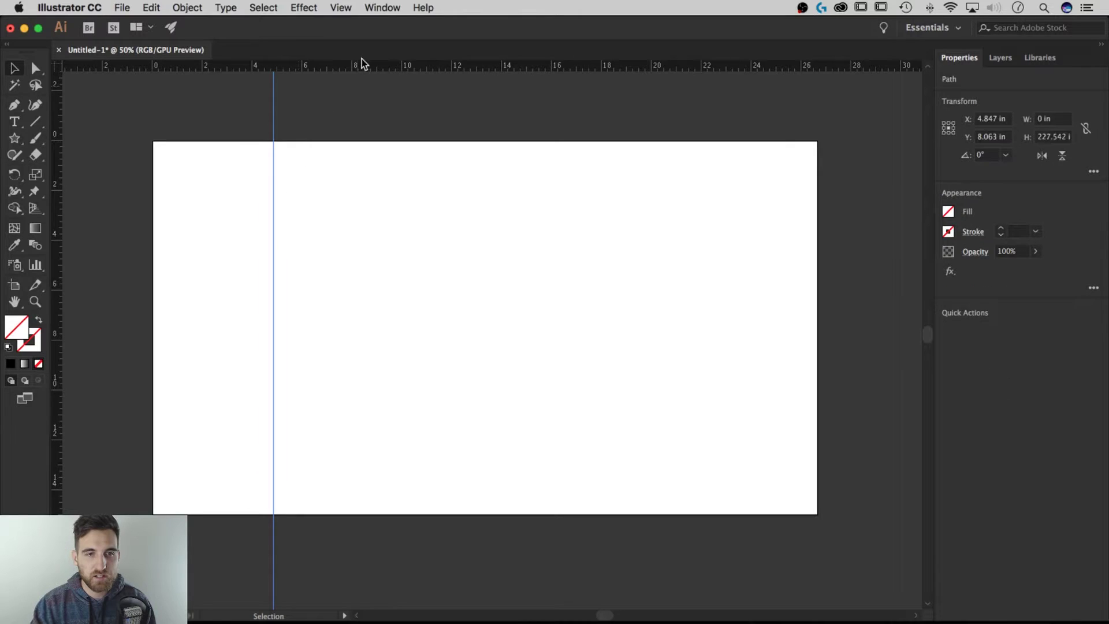
drag(366, 69, 253, 166)
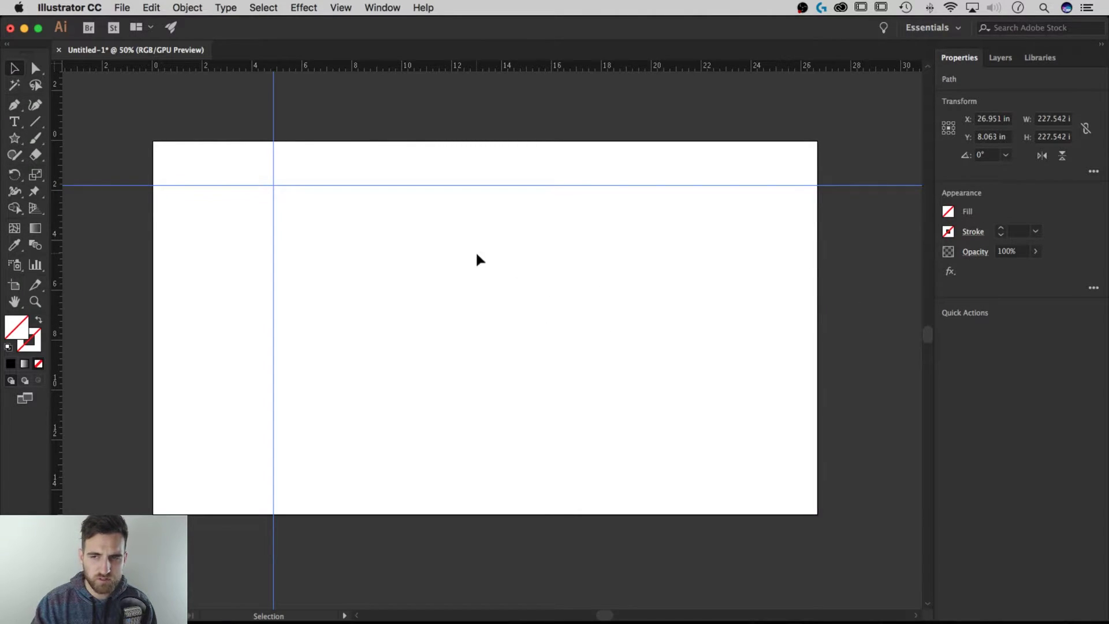
click(713, 246)
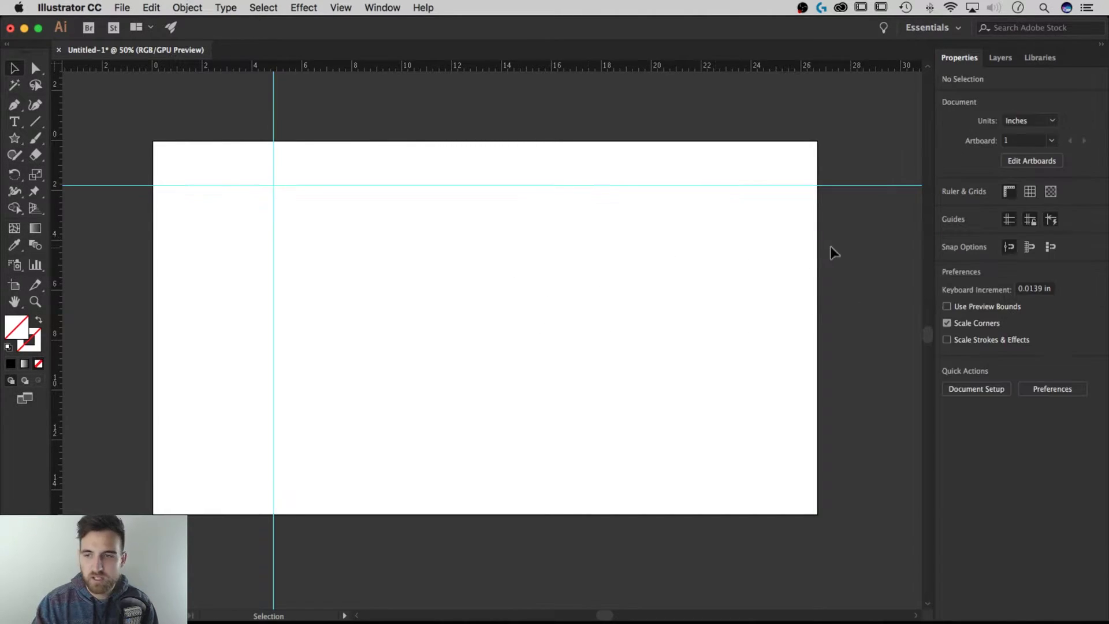
Hide and reshow the guides, and delete both of them from the artboard.
click(1010, 219)
click(1010, 220)
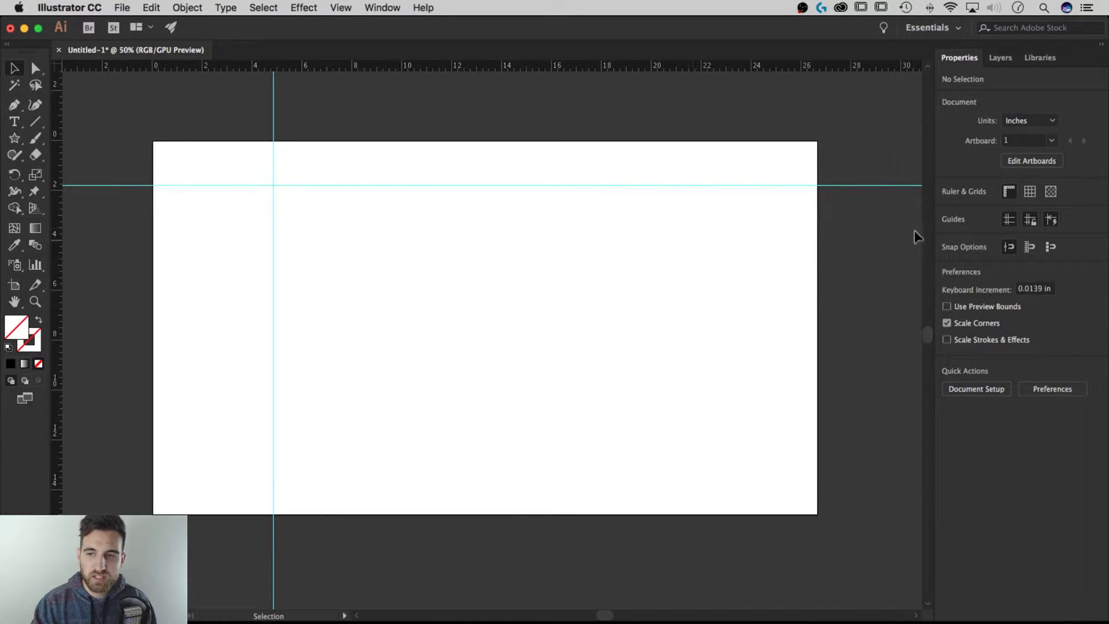
drag(424, 261, 227, 166)
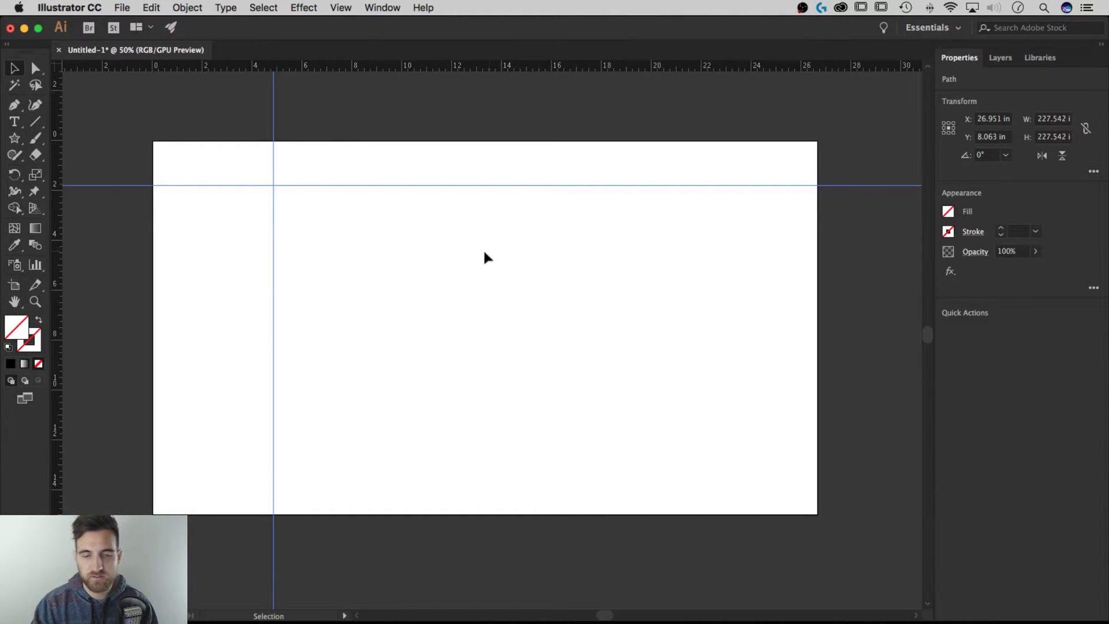
click(473, 264)
drag(459, 265, 247, 152)
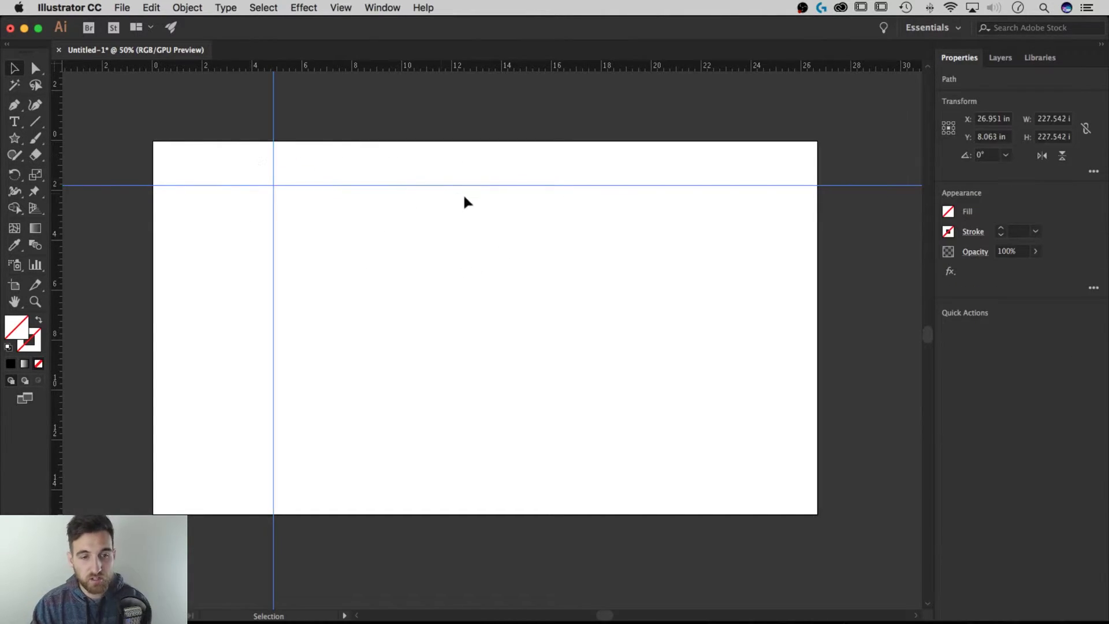
key(Delete)
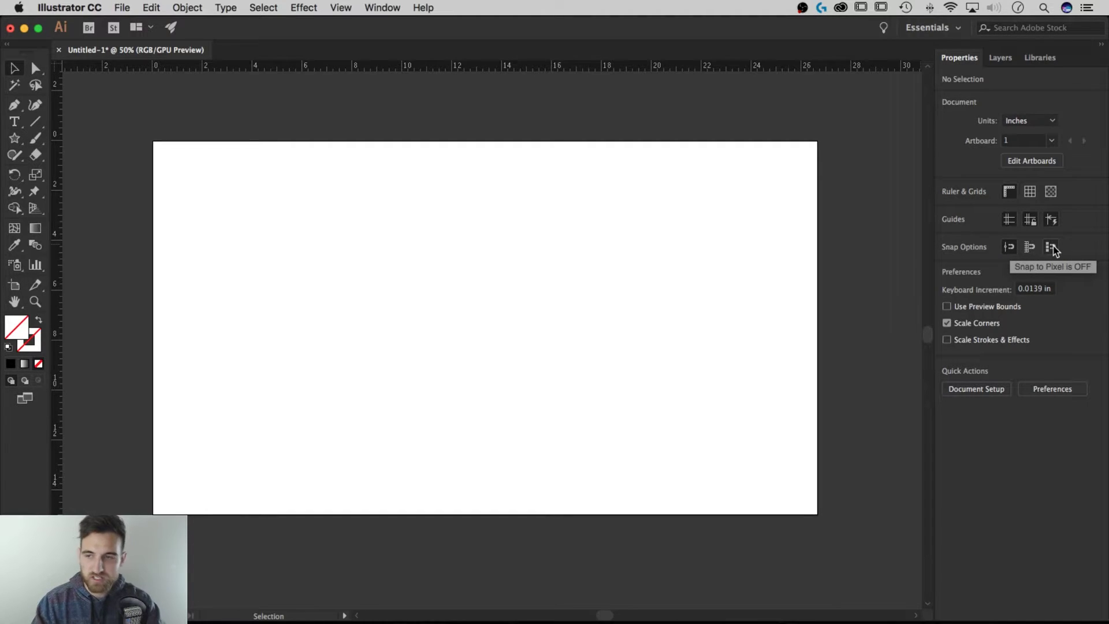
Review the snap-to-grid, pixel and point options, and try the Scale Strokes & Effects preference.
click(340, 7)
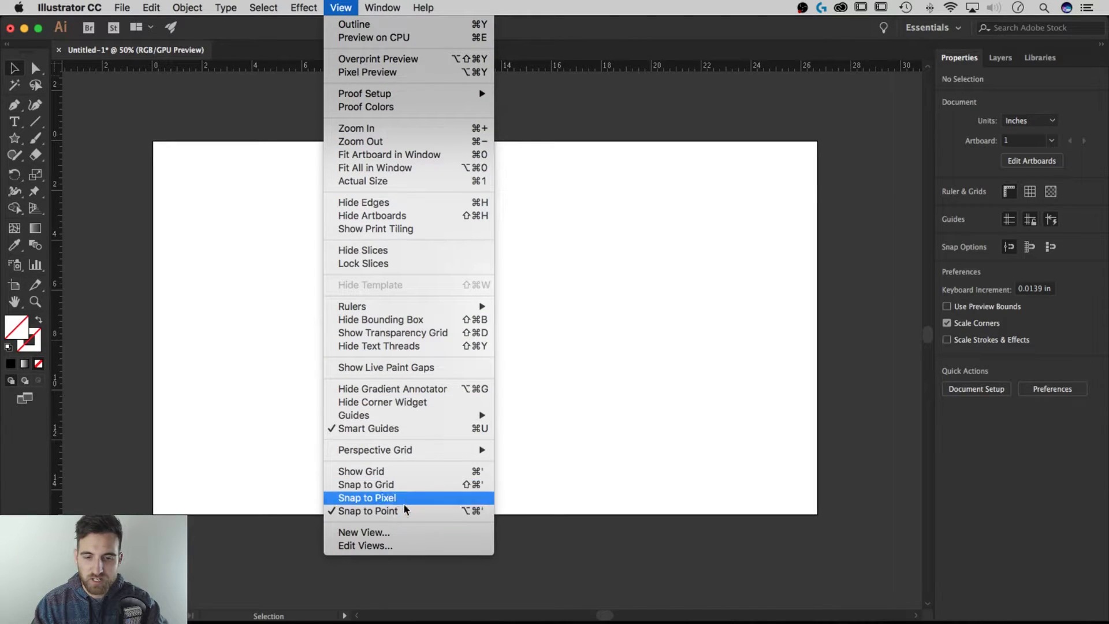
click(745, 393)
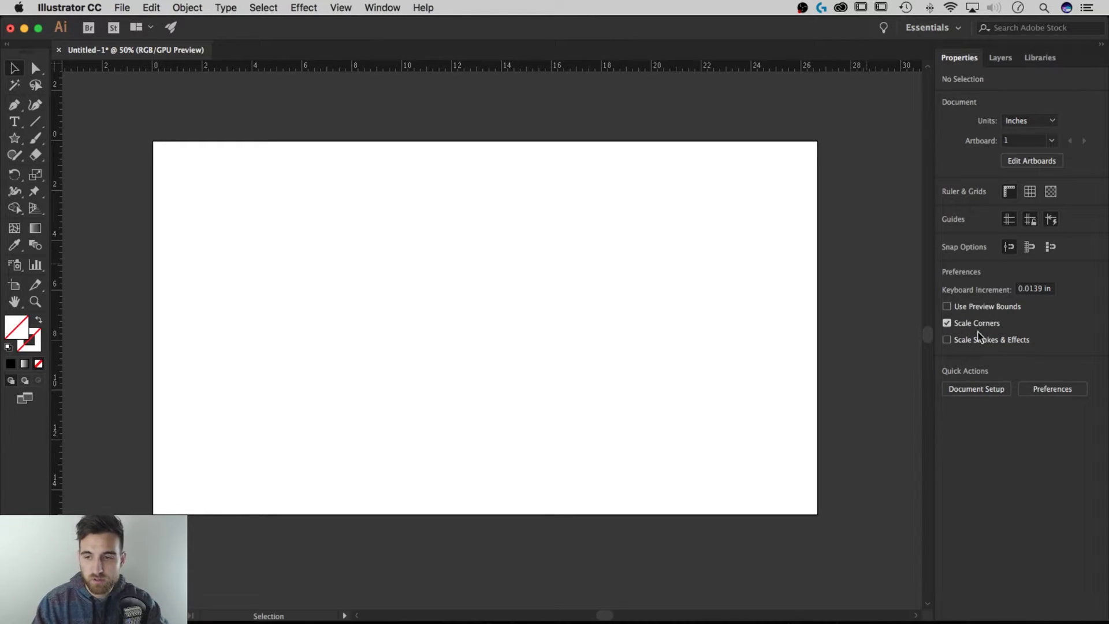
click(947, 339)
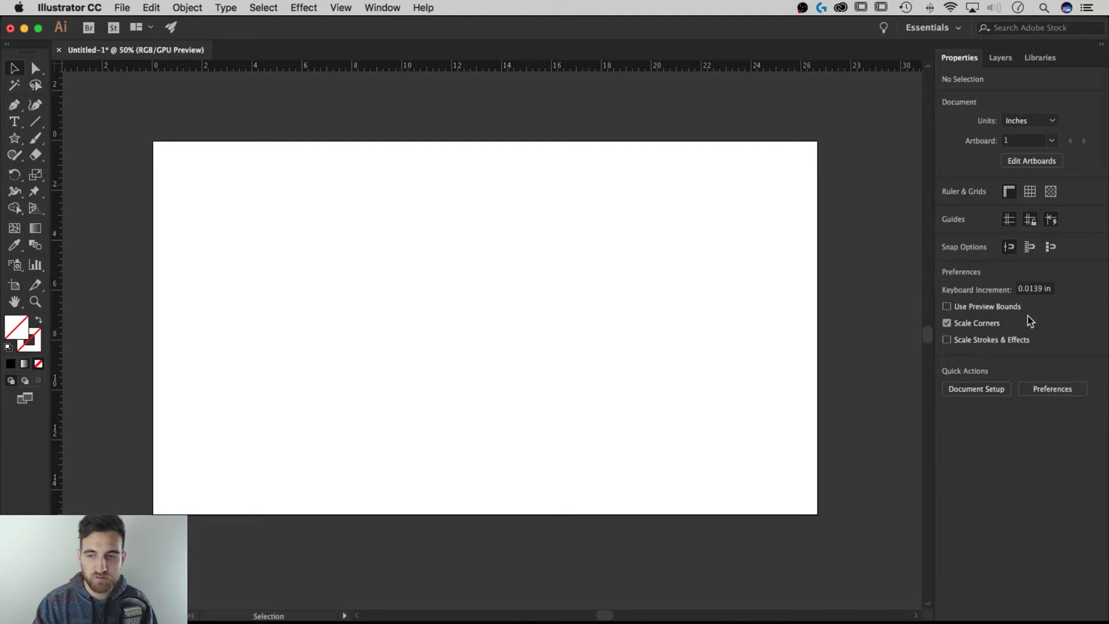
Review the general Document Setup options, and enter and leave artboard editing from there.
click(976, 389)
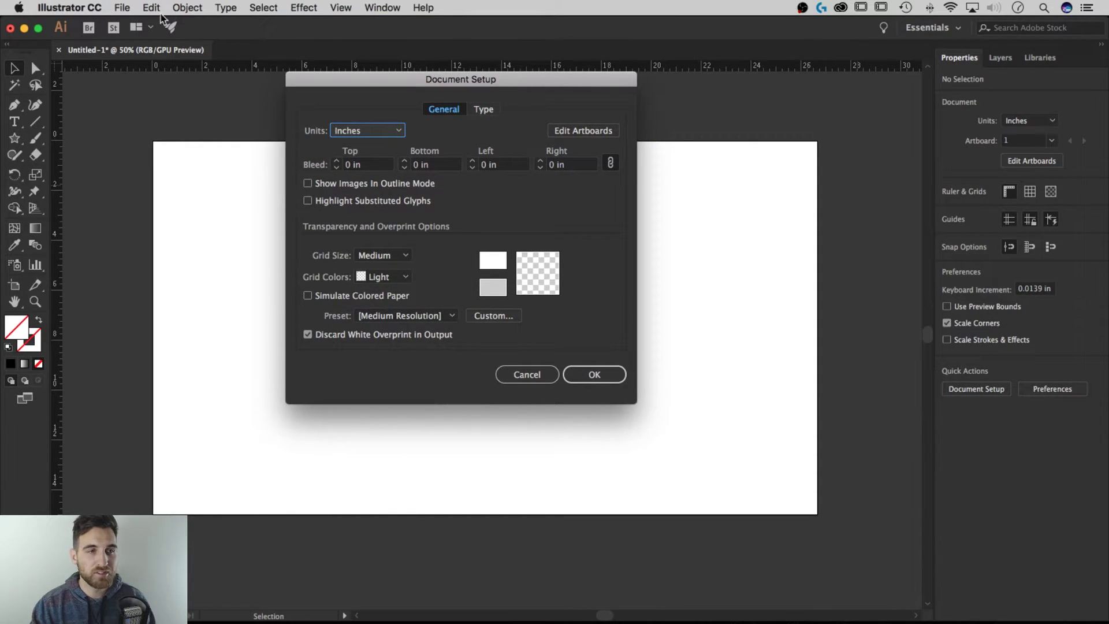
click(128, 7)
mouse_move(152, 7)
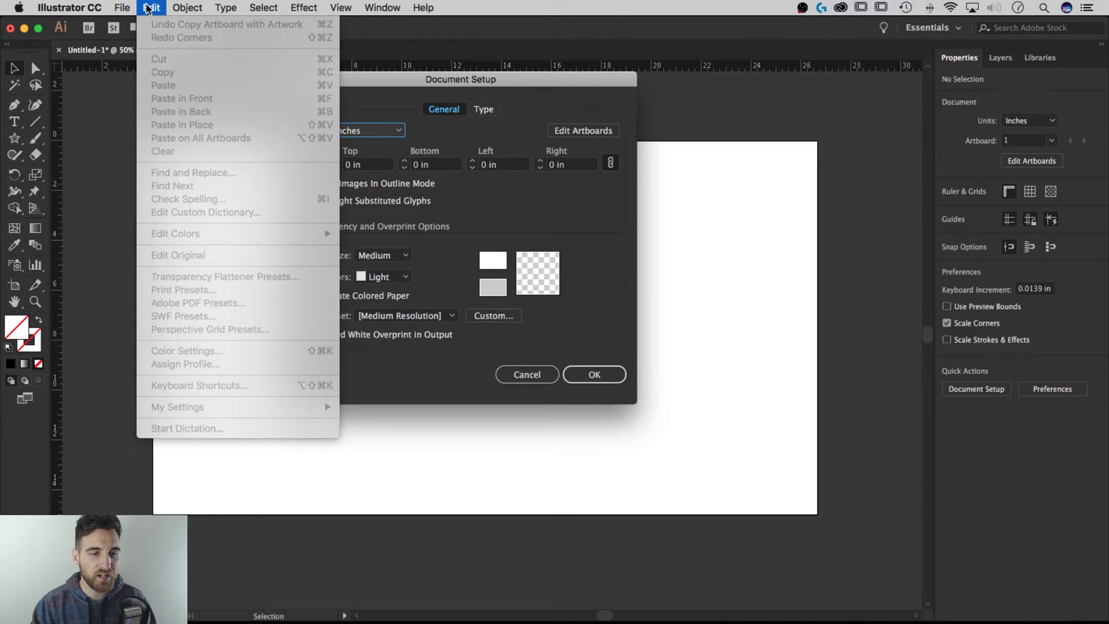
click(572, 203)
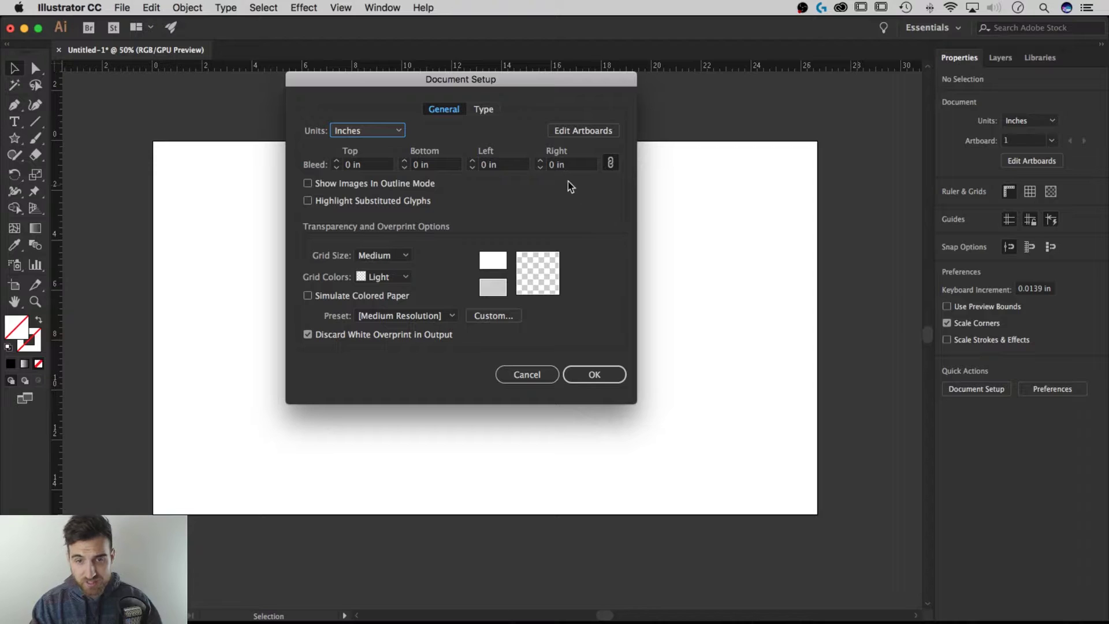
click(576, 131)
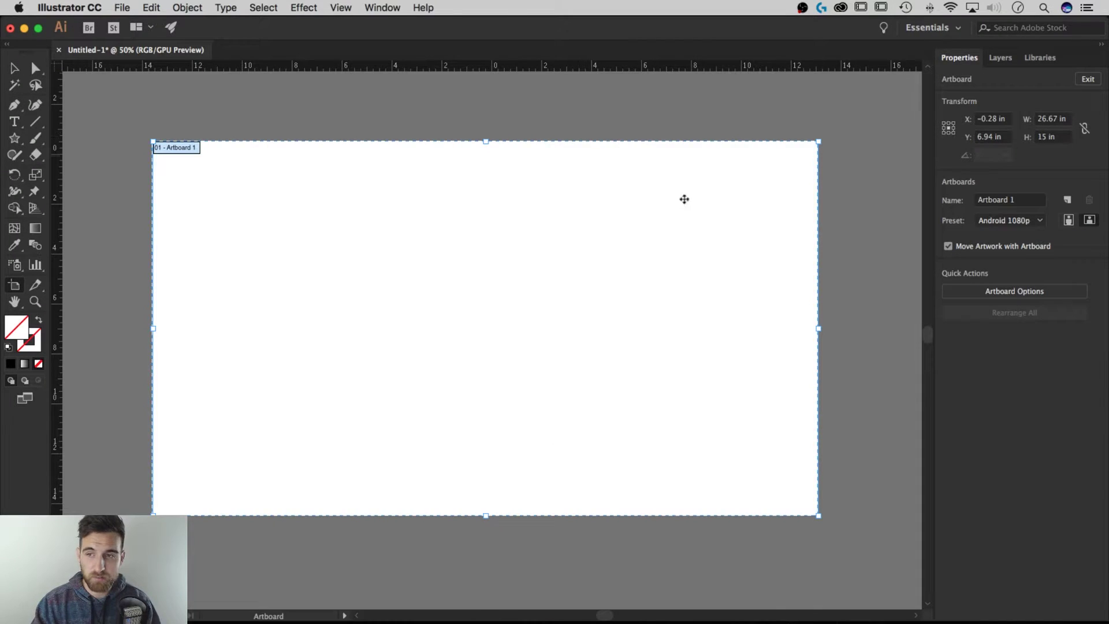
click(1088, 80)
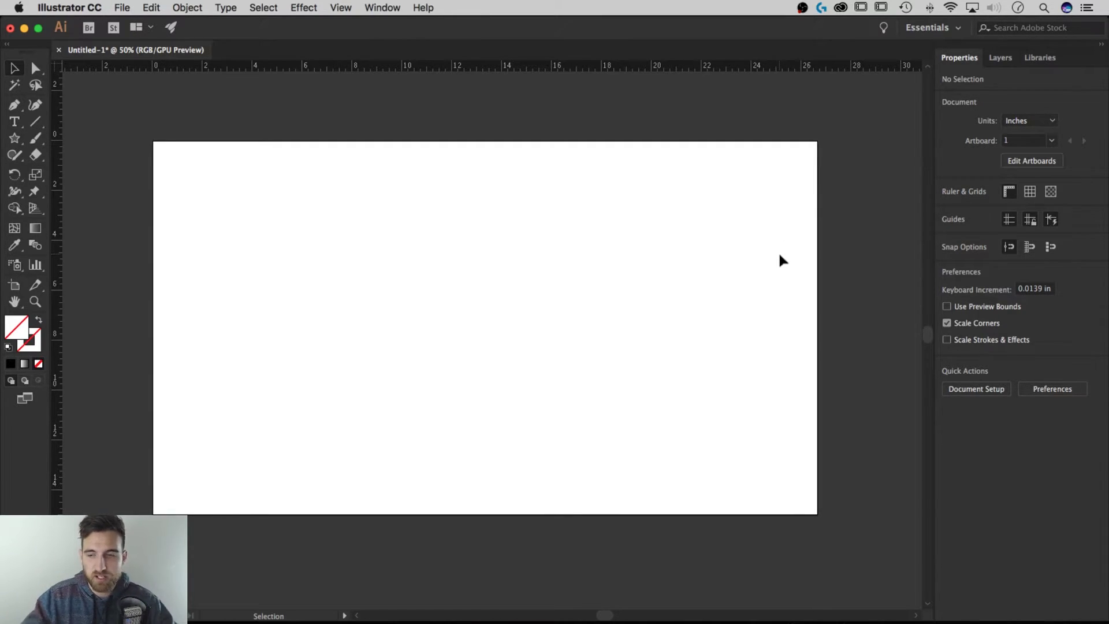
Look through the General, Type and Units preferences, cancel without changes, and check where else the application's preferences can be reached.
click(1053, 389)
drag(445, 42, 483, 72)
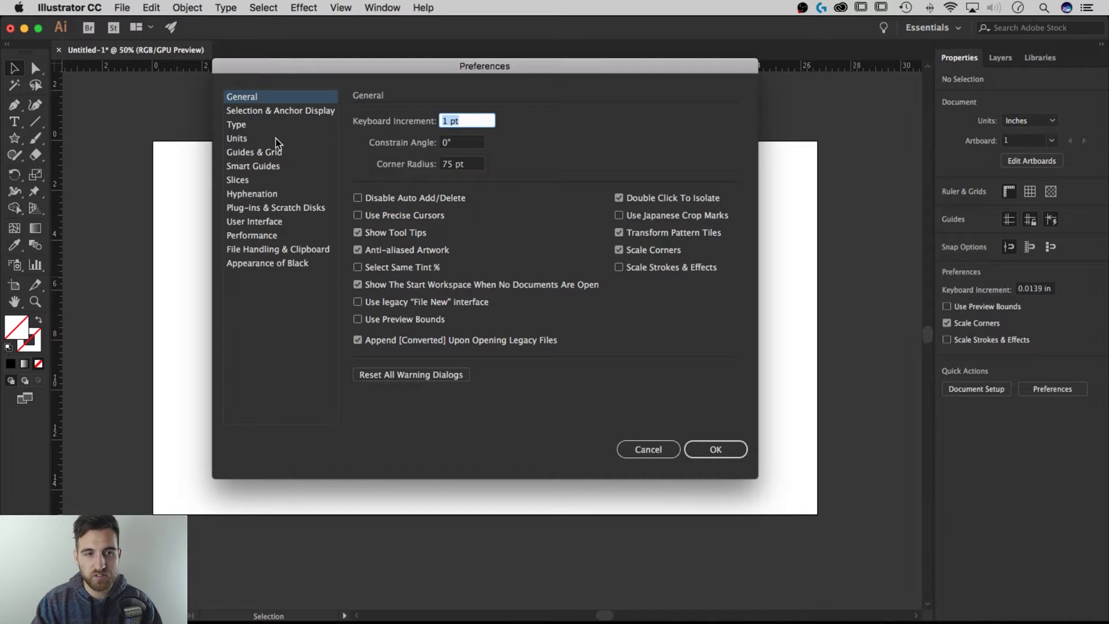
click(280, 123)
click(299, 139)
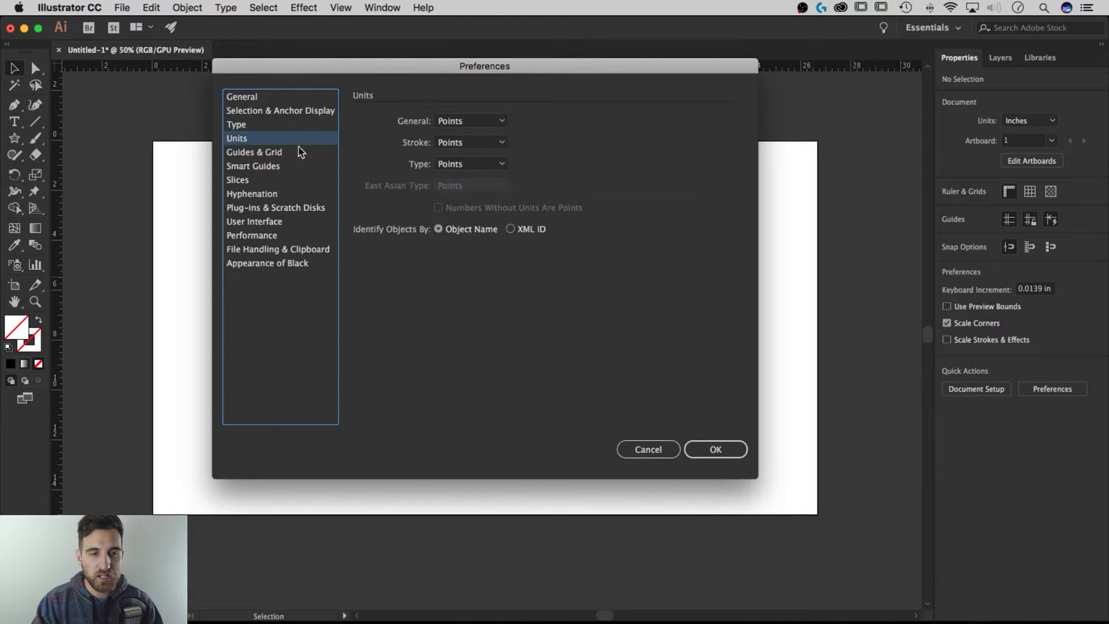
click(650, 451)
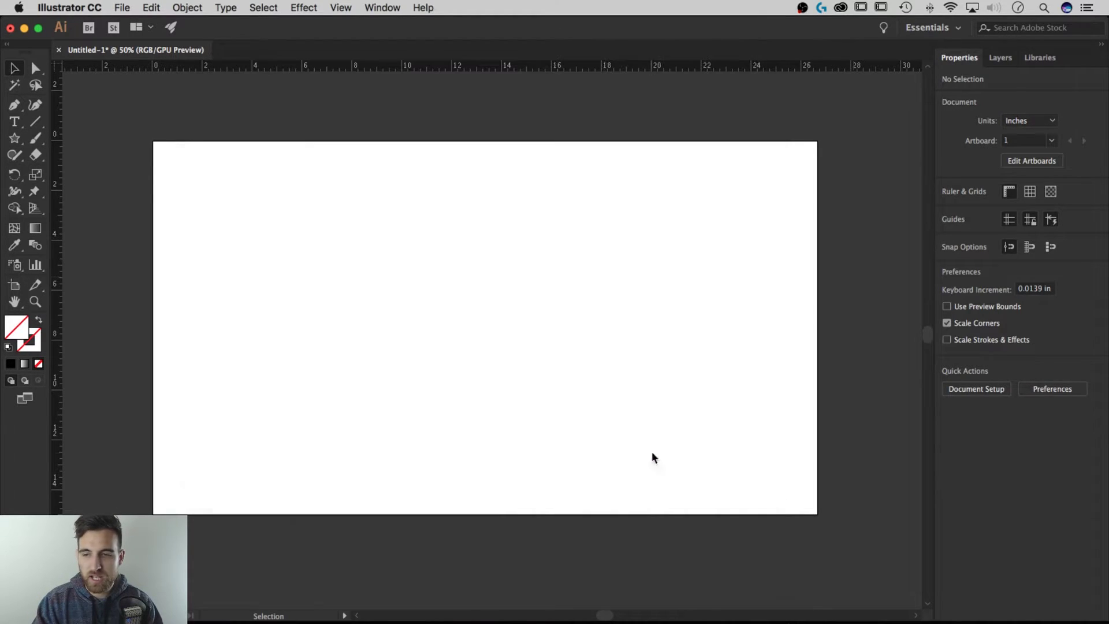
click(76, 8)
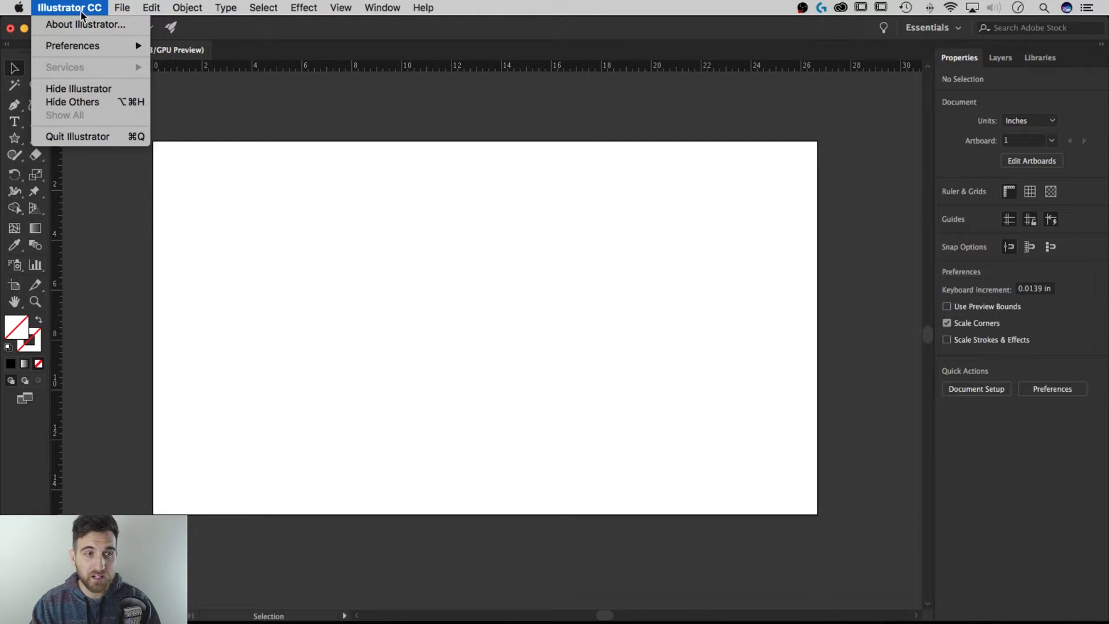
mouse_move(106, 49)
click(657, 253)
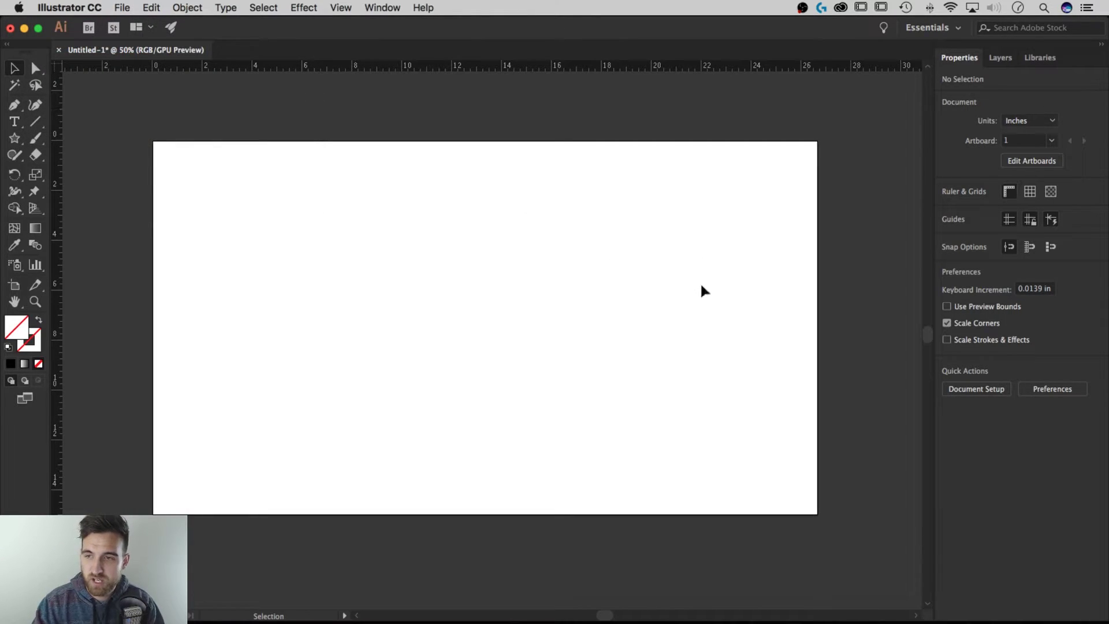
Draw a rectangle about 8.89 in wide and 5.39 in high on the artboard and fill it with red.
drag(14, 138, 65, 140)
drag(339, 221, 561, 356)
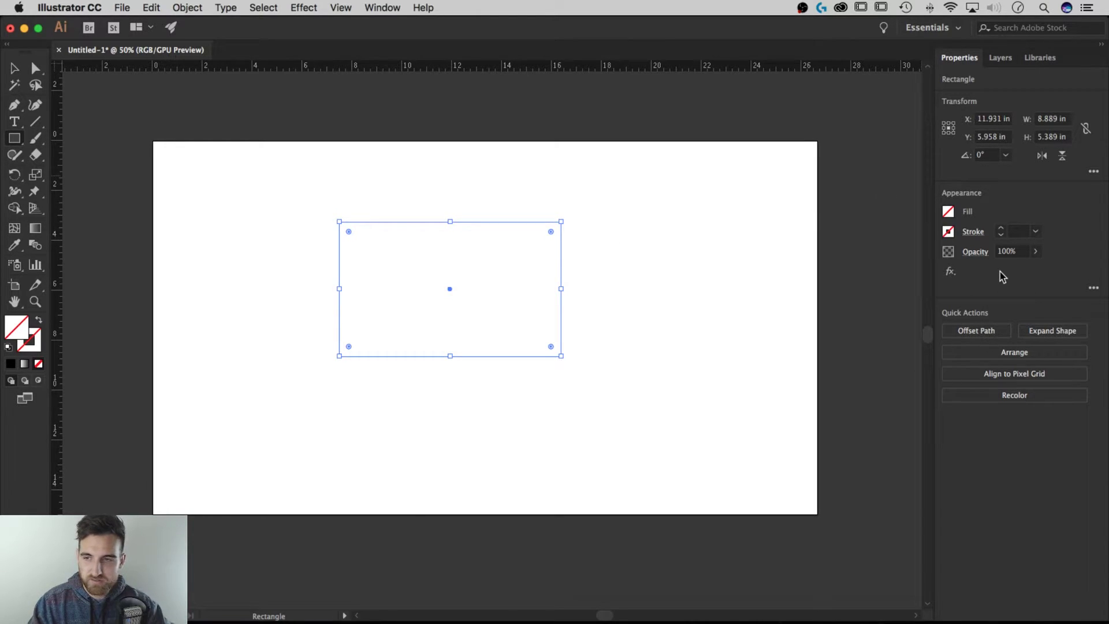
click(948, 212)
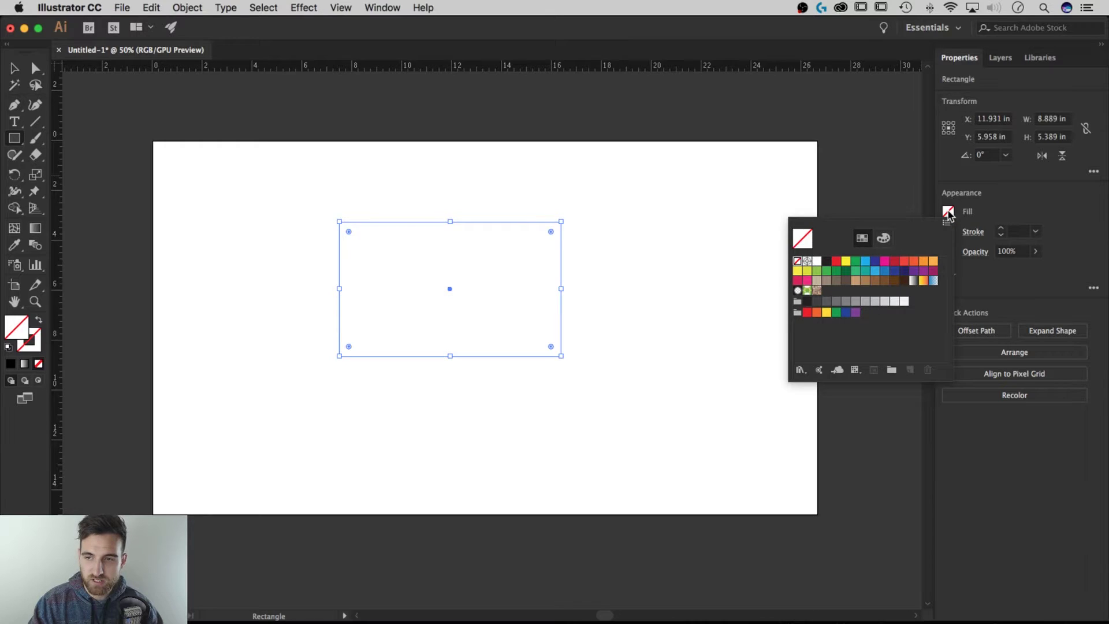
click(836, 261)
click(1003, 209)
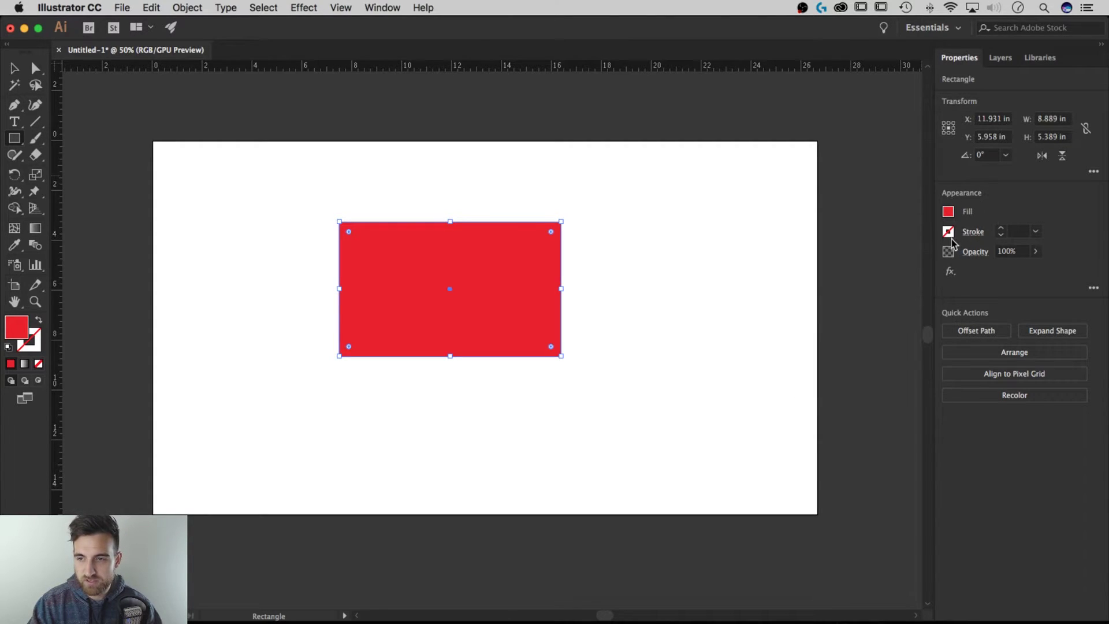
click(948, 232)
click(965, 221)
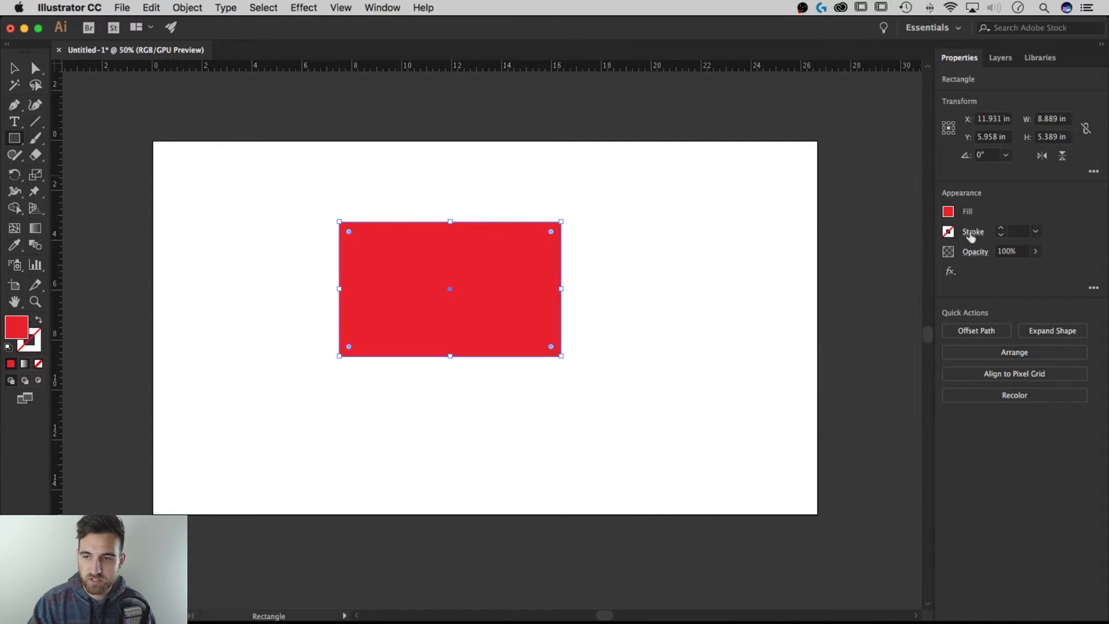
Apply a Free Distort effect to the red rectangle, pulling its upper-right corner inward to near the rectangle's center.
click(950, 271)
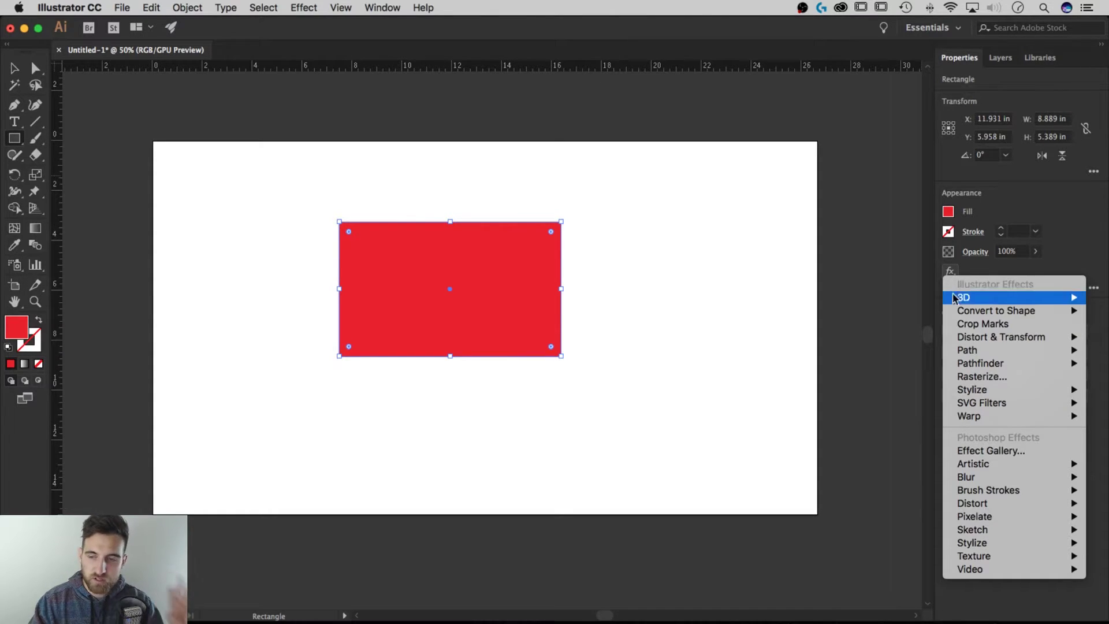
mouse_move(947, 341)
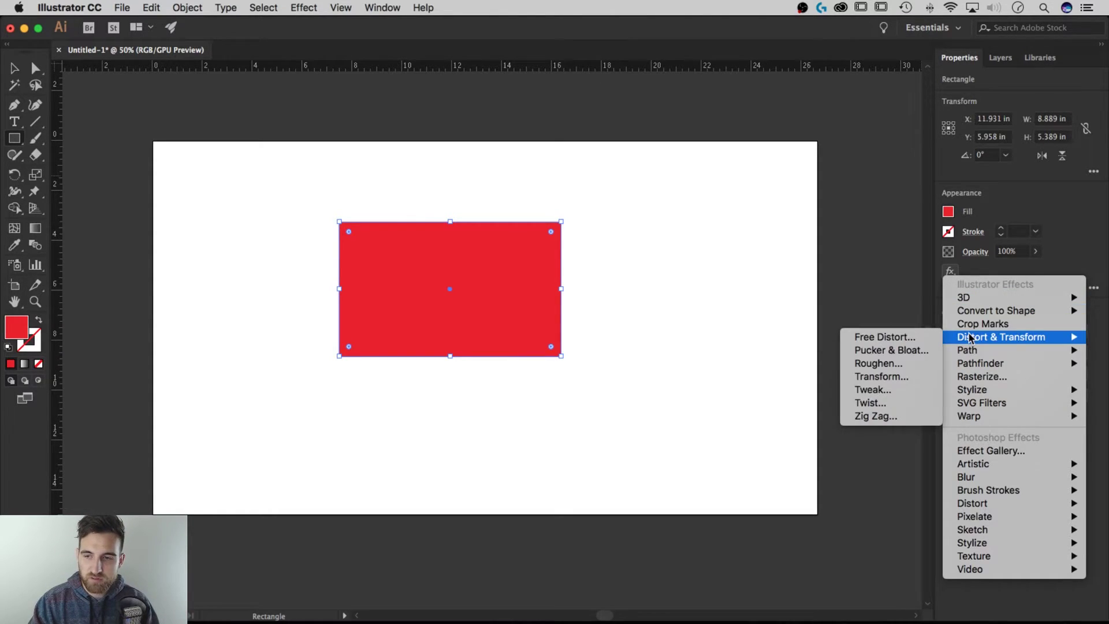
click(904, 337)
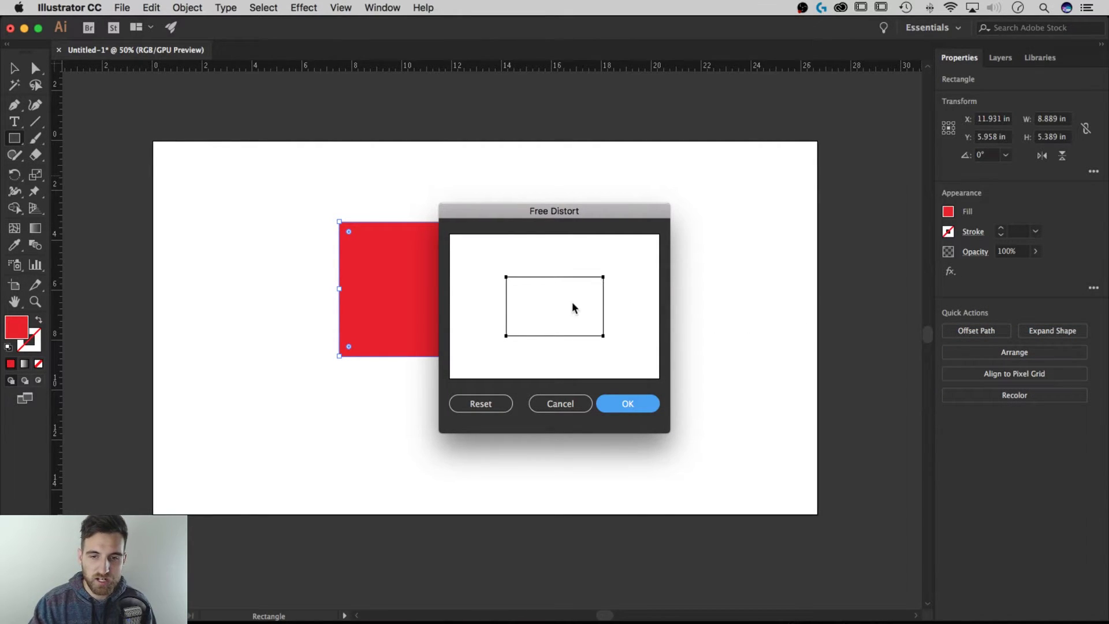
drag(601, 278, 545, 310)
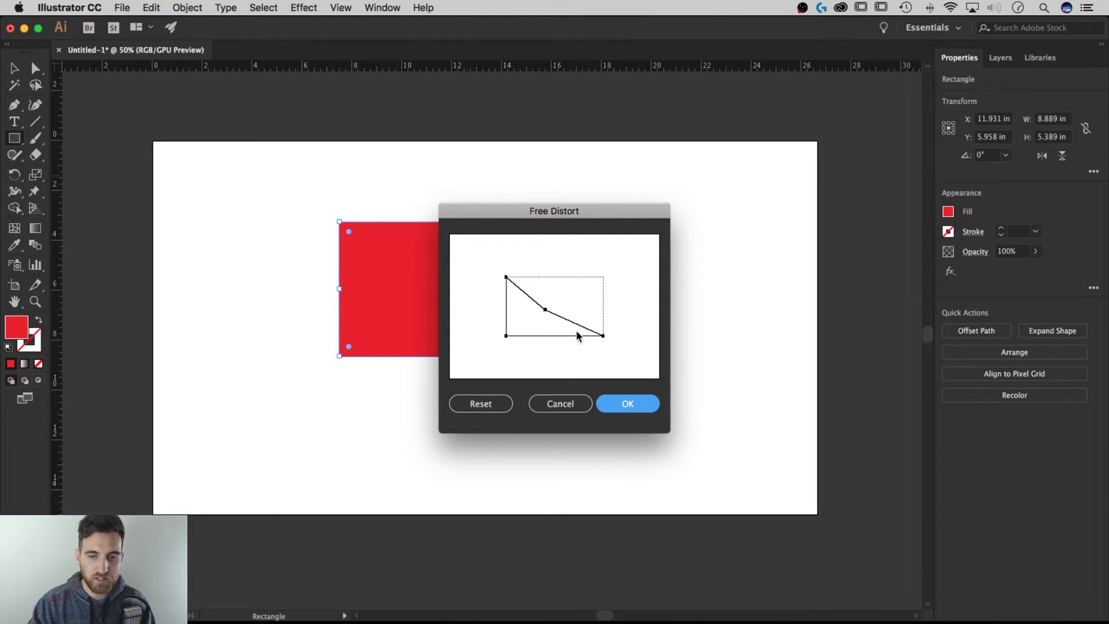
click(637, 404)
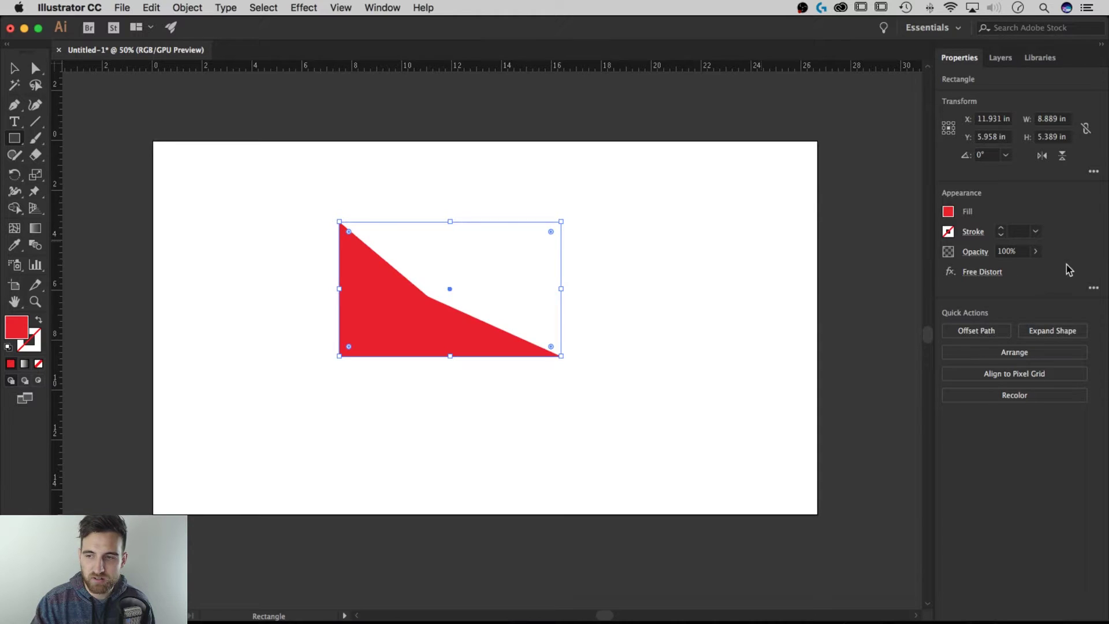
Examine the shape's full appearance attributes, switching the Free Distort effect's visibility off and on and checking its editable settings without changing them.
click(1093, 289)
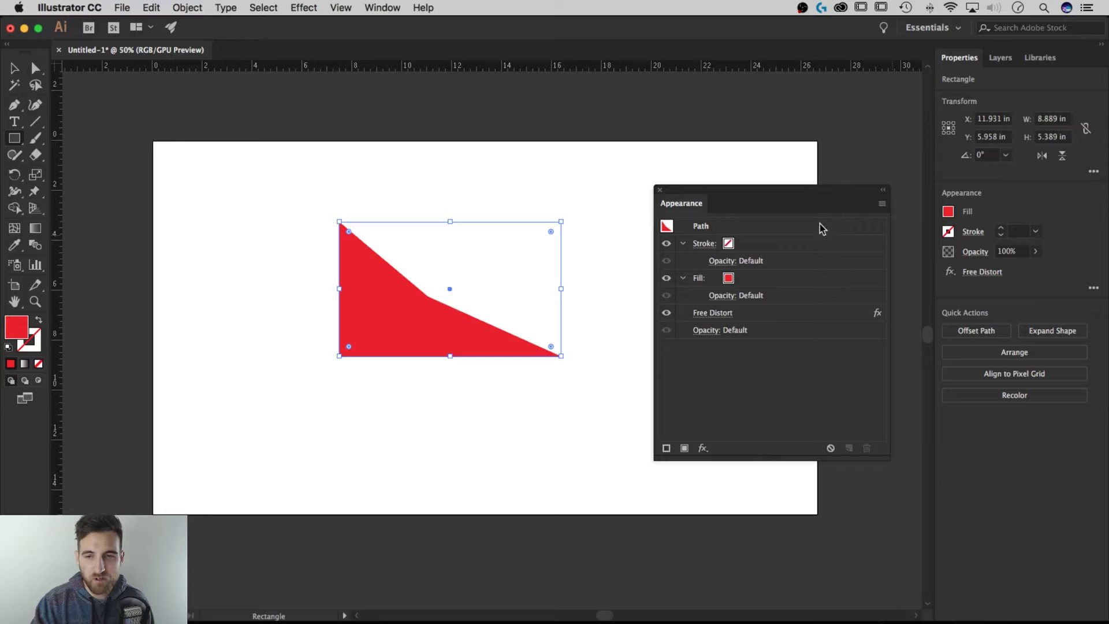
click(666, 315)
click(666, 315)
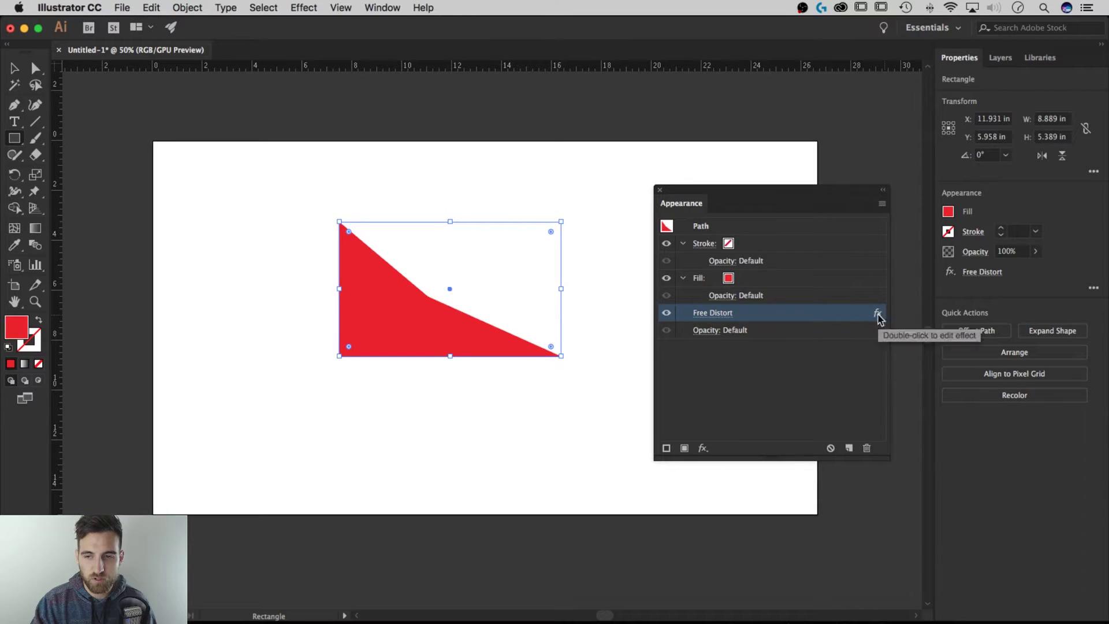
double_click(877, 314)
click(560, 403)
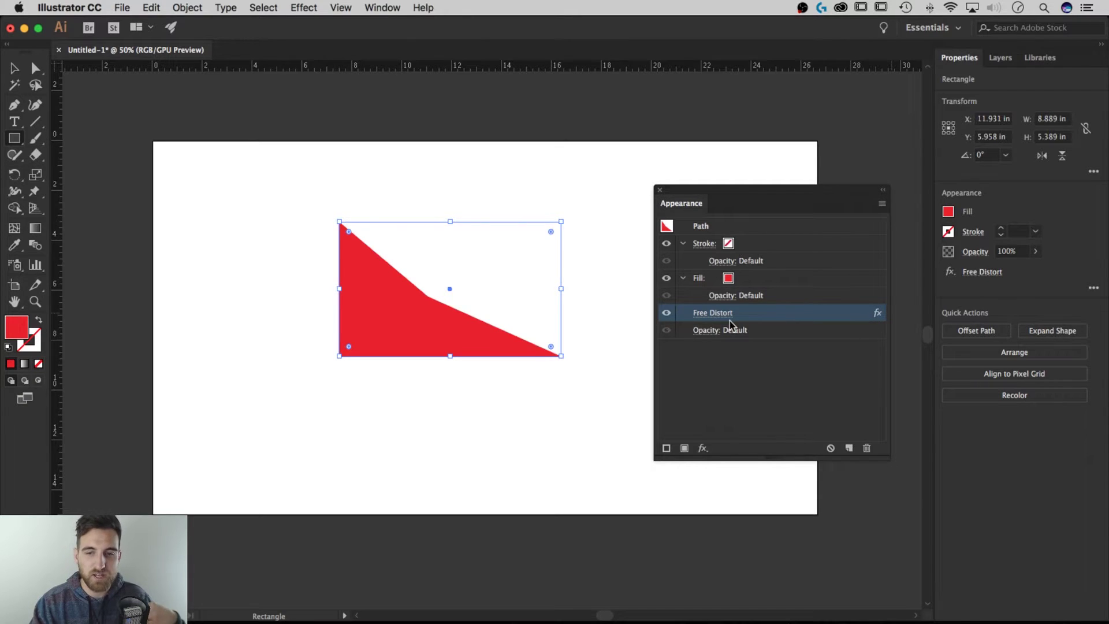
click(667, 314)
click(667, 313)
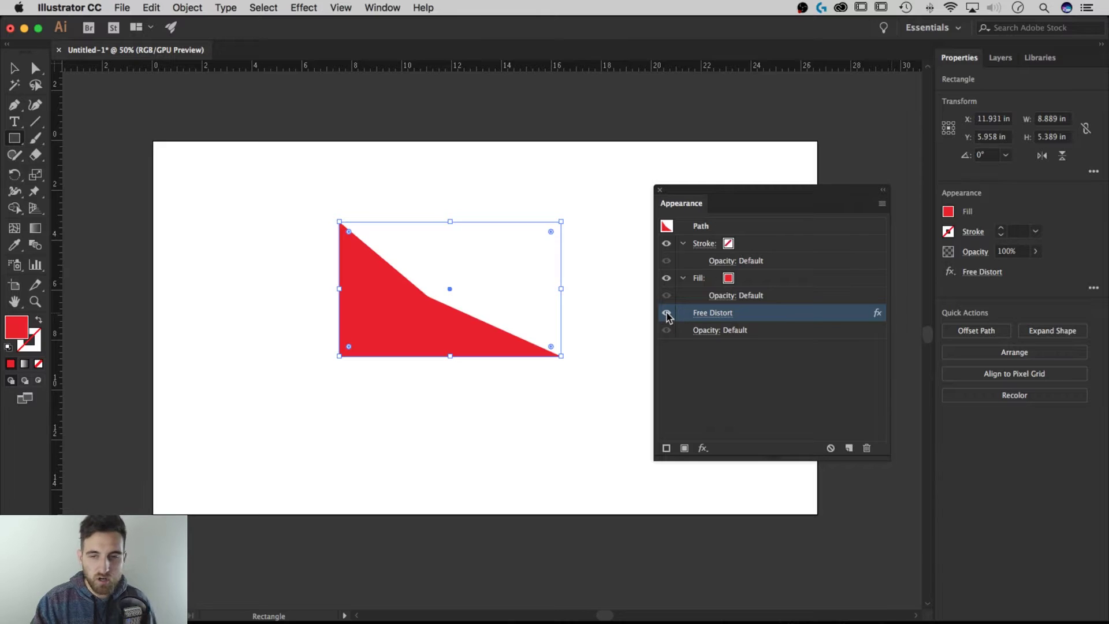
click(659, 189)
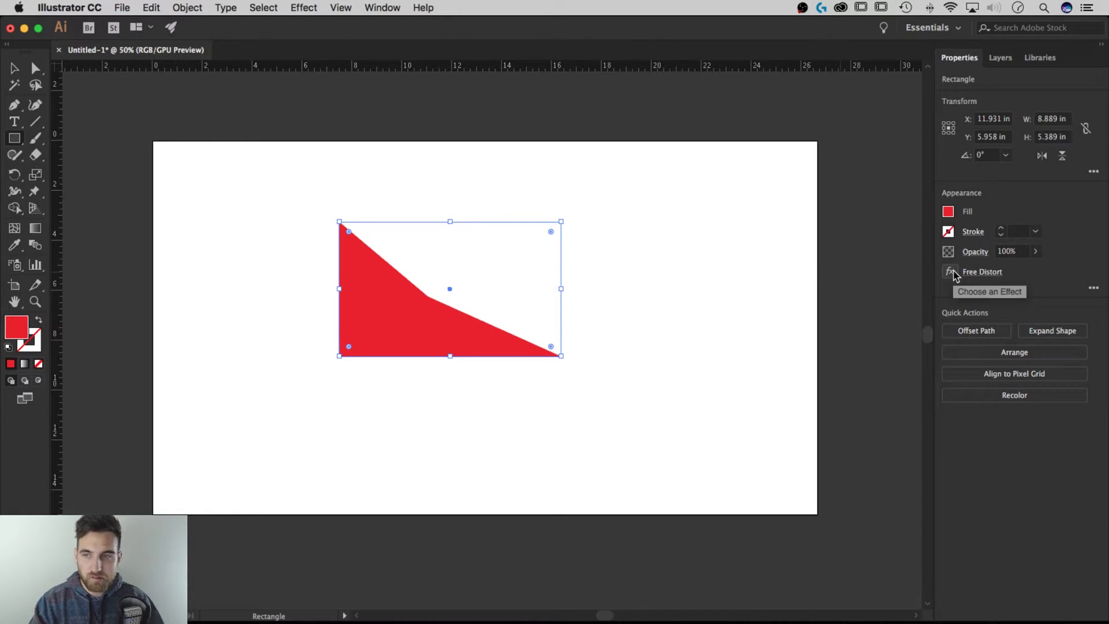
Preview an Offset Path of 0.1389 in with Miter joins on the shape, and cancel it.
click(968, 331)
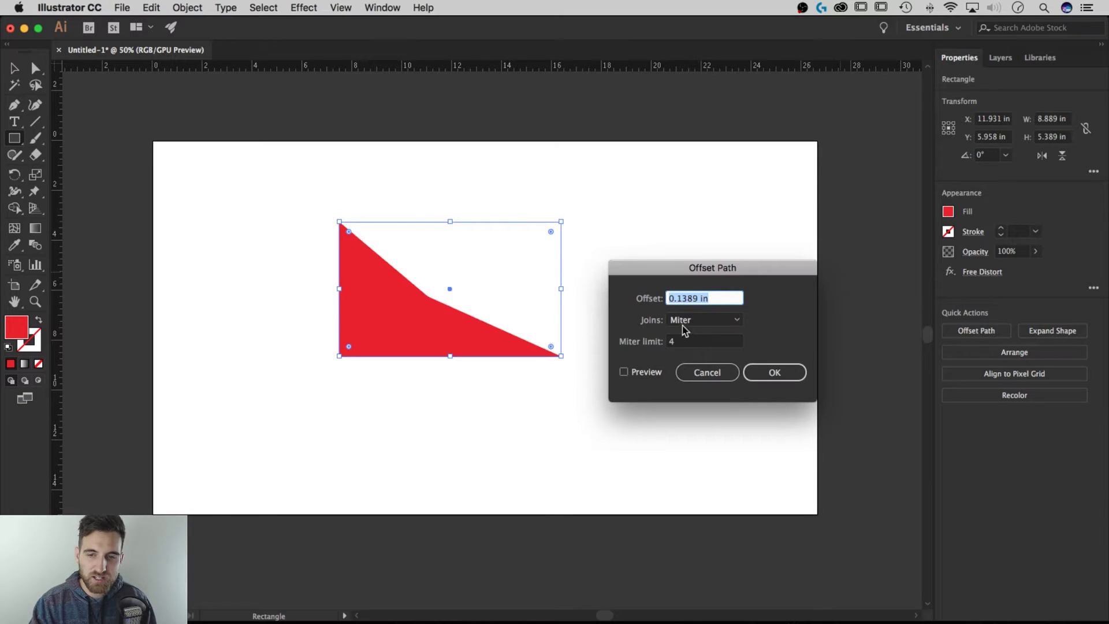
click(624, 372)
click(706, 372)
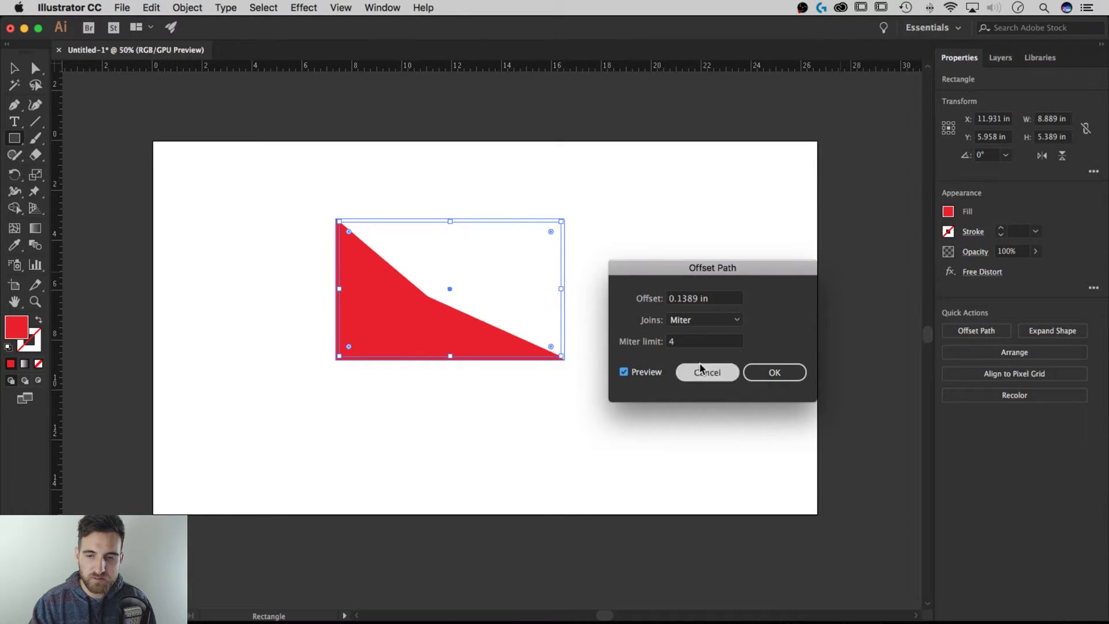
click(705, 376)
click(62, 107)
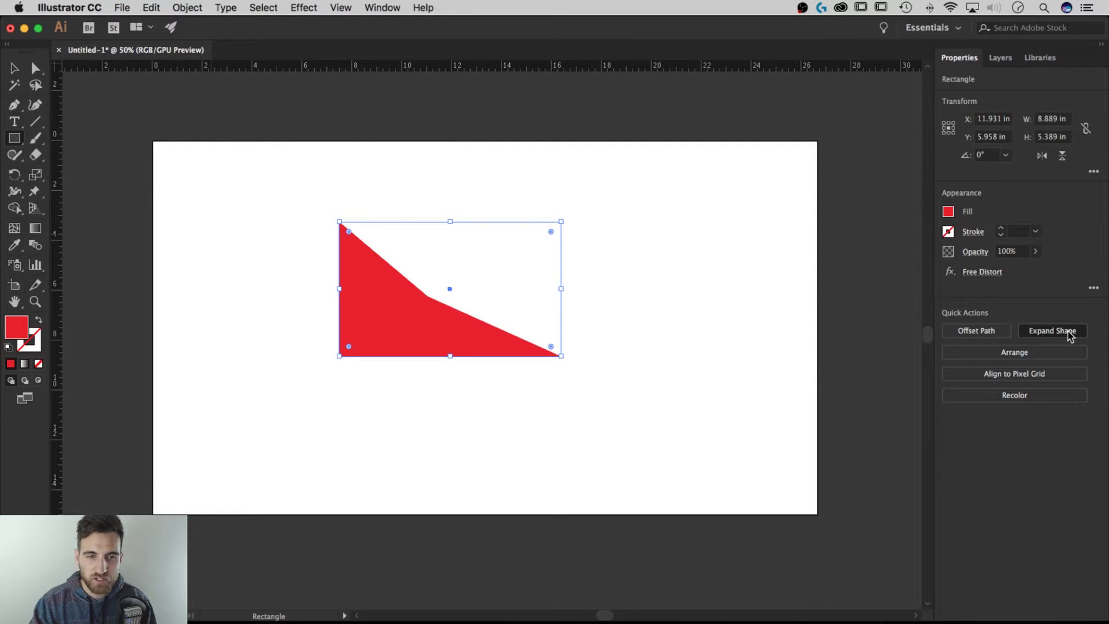
Try expanding the rectangle's live shape into a plain path, and undo the expansion.
click(188, 8)
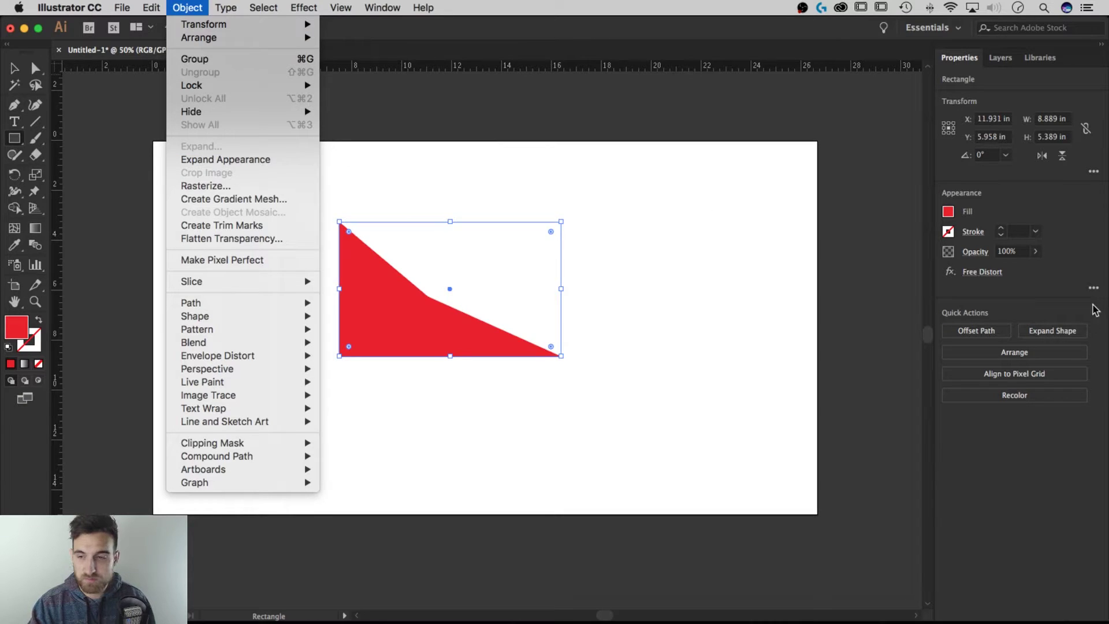
click(1044, 326)
click(1044, 328)
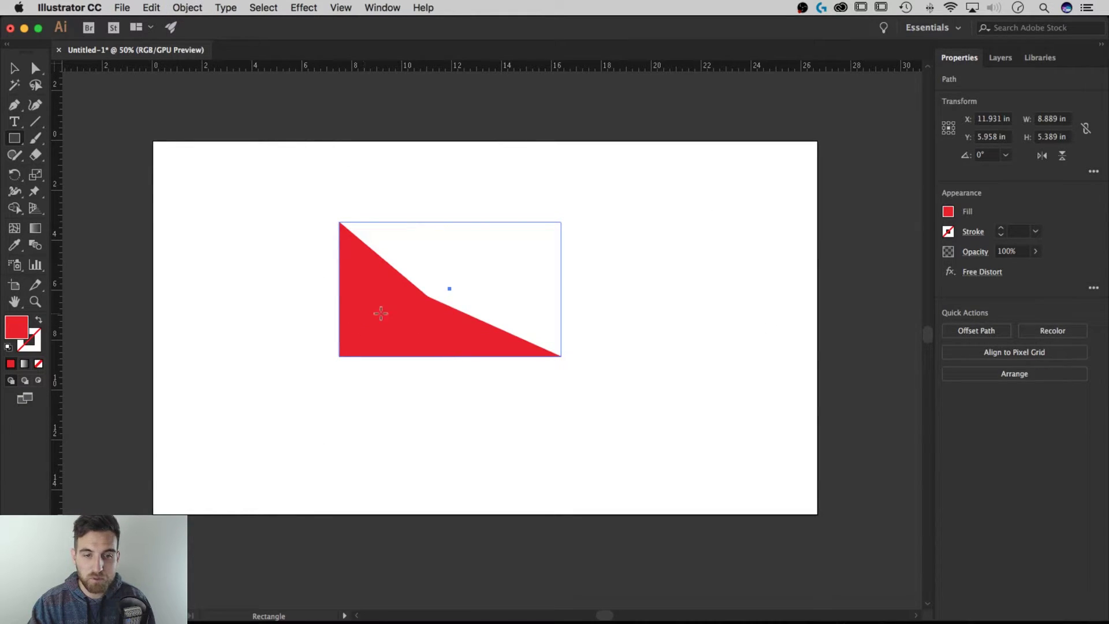
key(super+z)
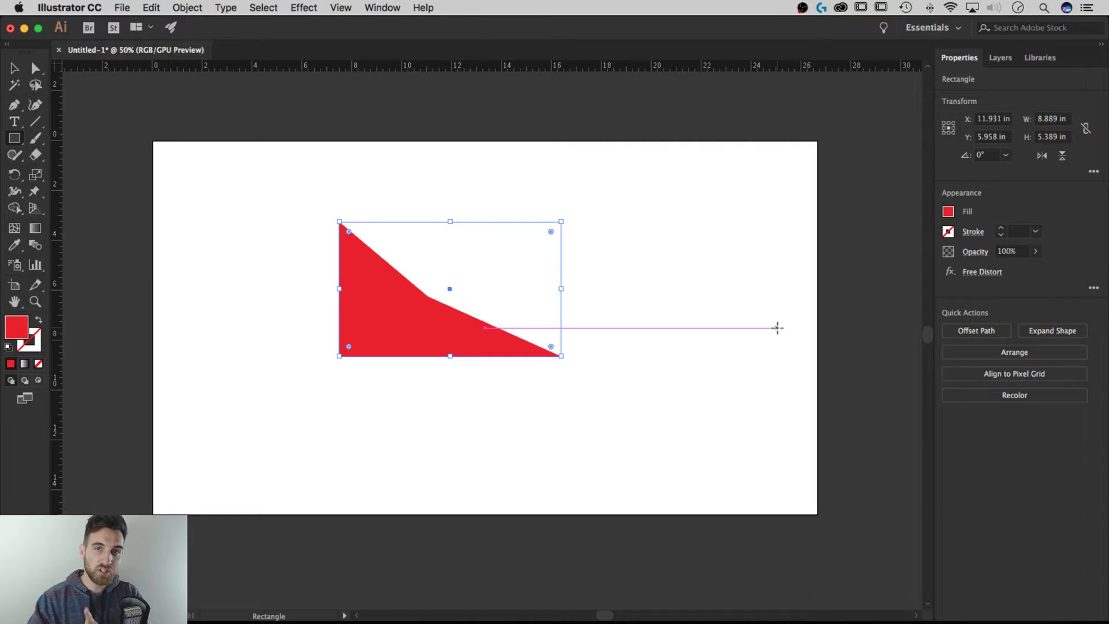
Review the shape's stacking-order options and the Recolor Artwork settings without applying any, and return to the Selection tool.
click(1020, 355)
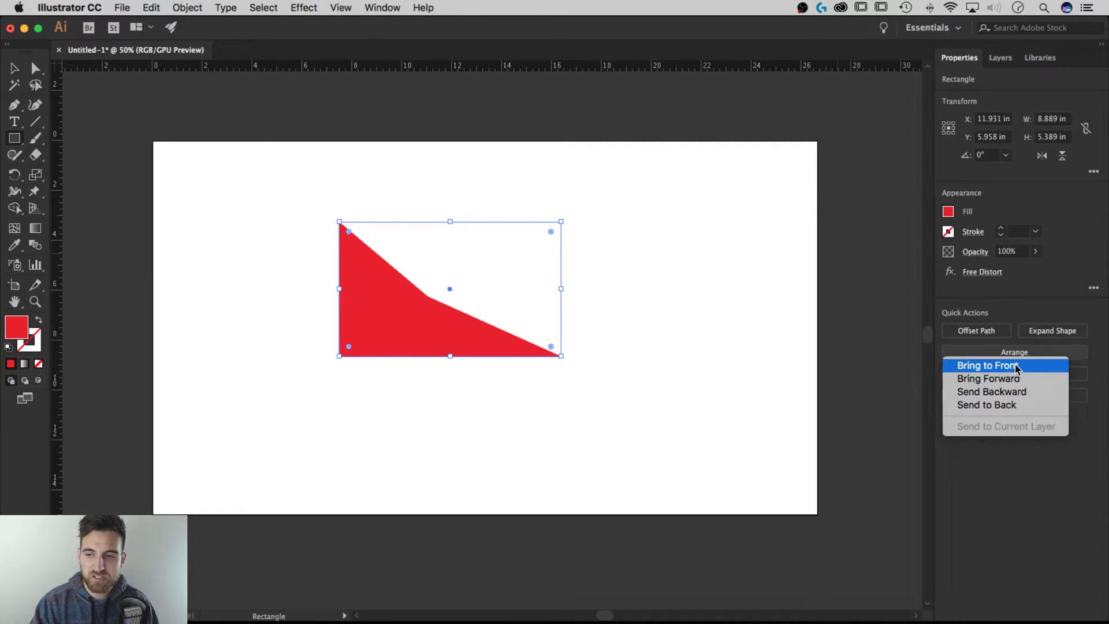
click(1023, 471)
click(1004, 397)
drag(702, 123, 675, 125)
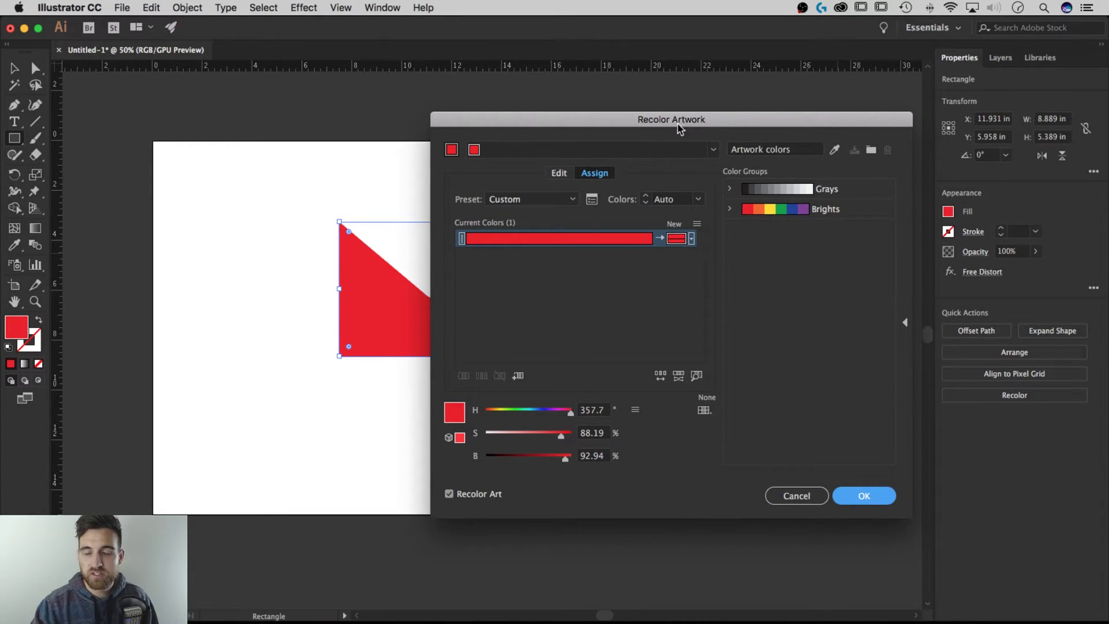
drag(719, 123, 746, 119)
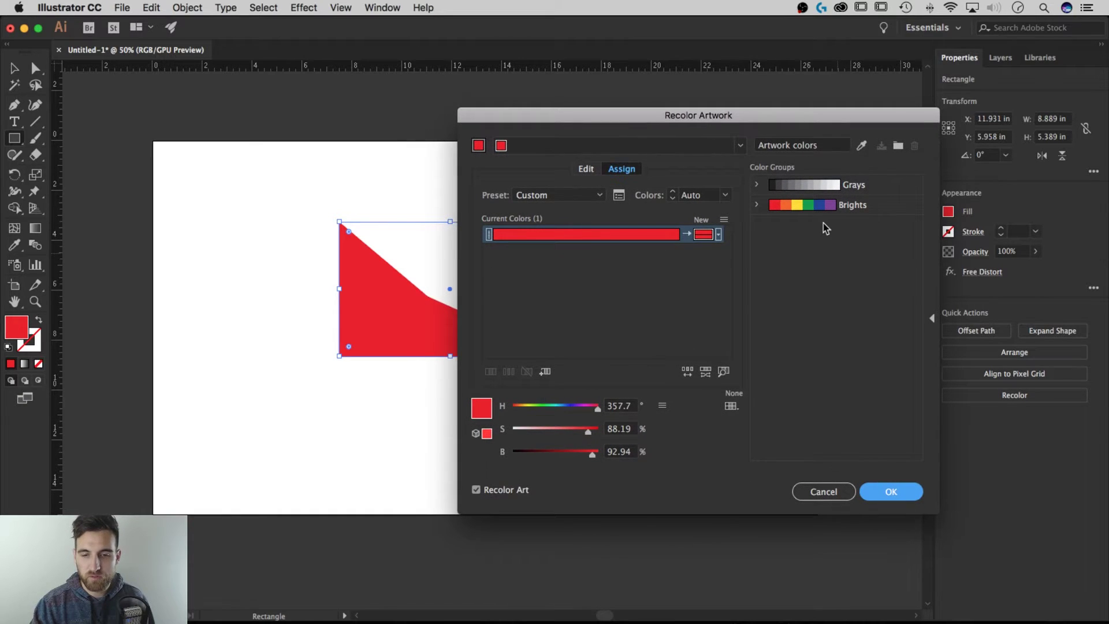
click(812, 492)
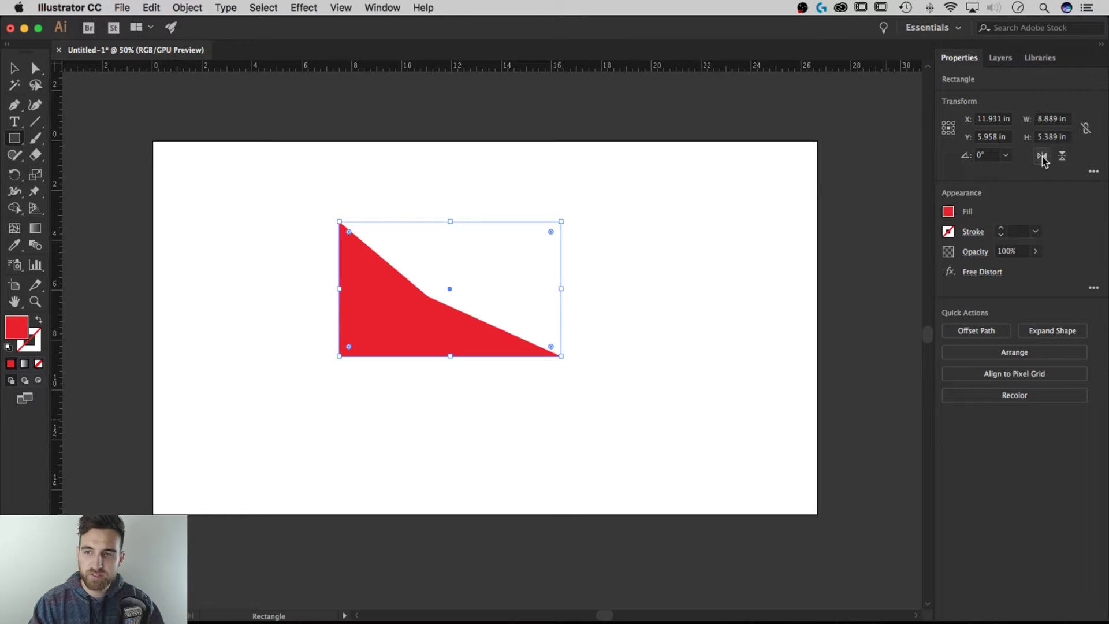
key(v)
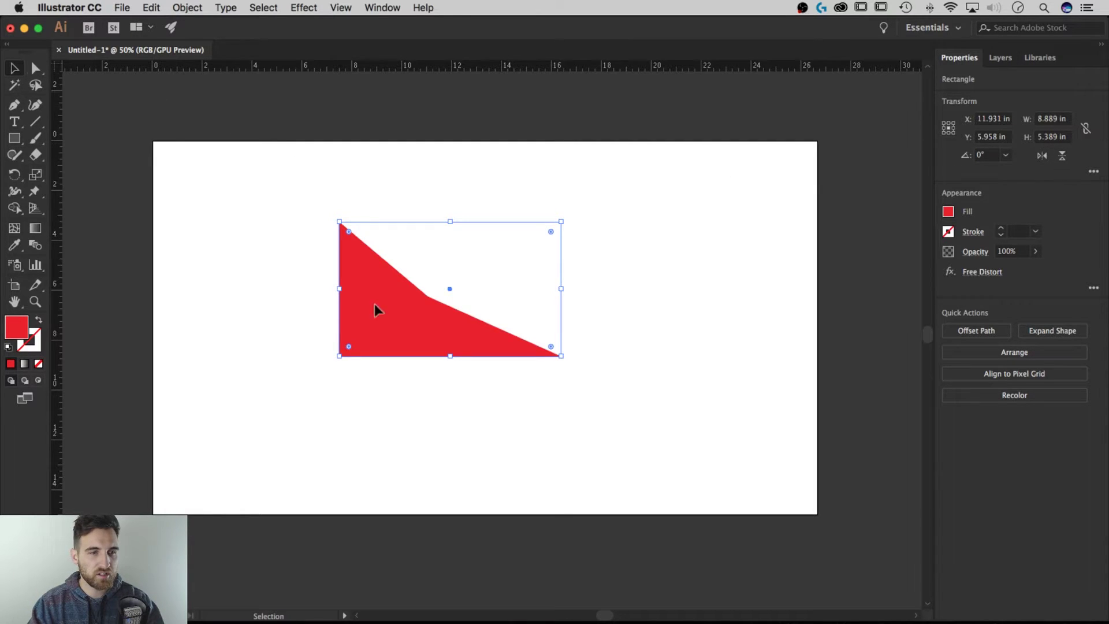
Undo the last distortion of the red shape and return to the Selection tool.
click(668, 292)
click(463, 334)
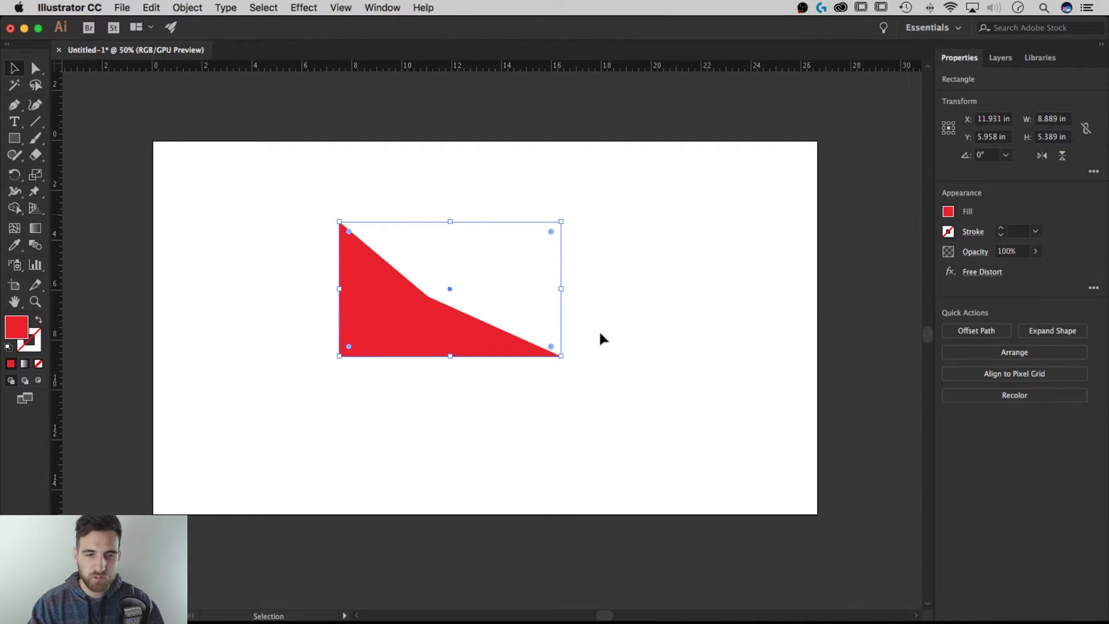
key(a)
key(super+z)
key(v)
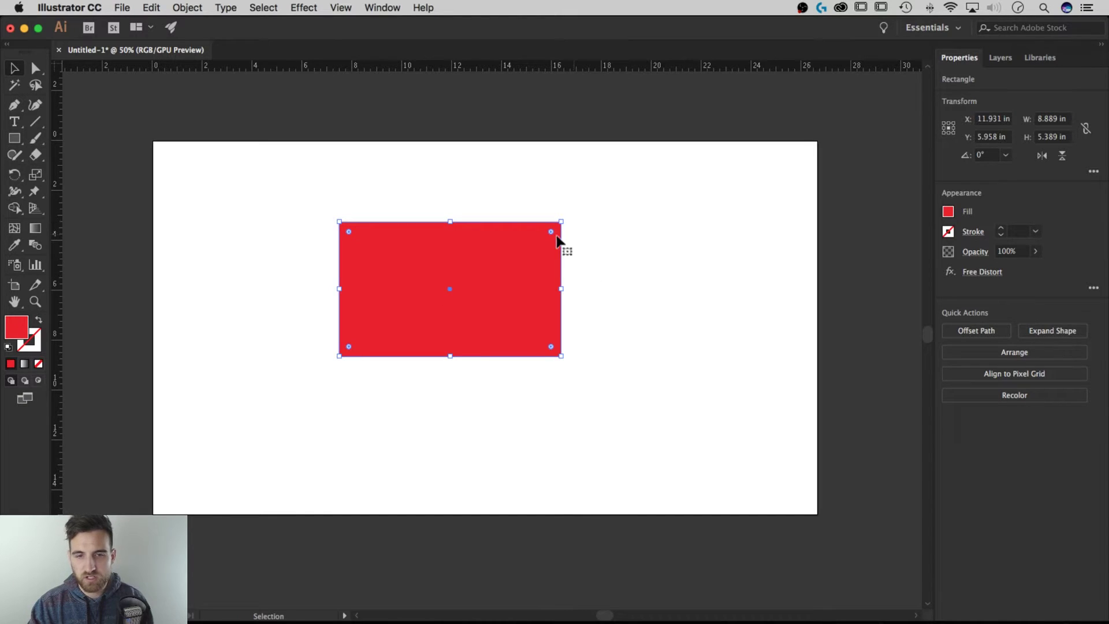
Round the rectangle's upper-right corner to a radius of about 2.53 in and return to the Selection tool.
click(691, 267)
key(a)
click(553, 233)
drag(554, 234, 497, 285)
click(14, 68)
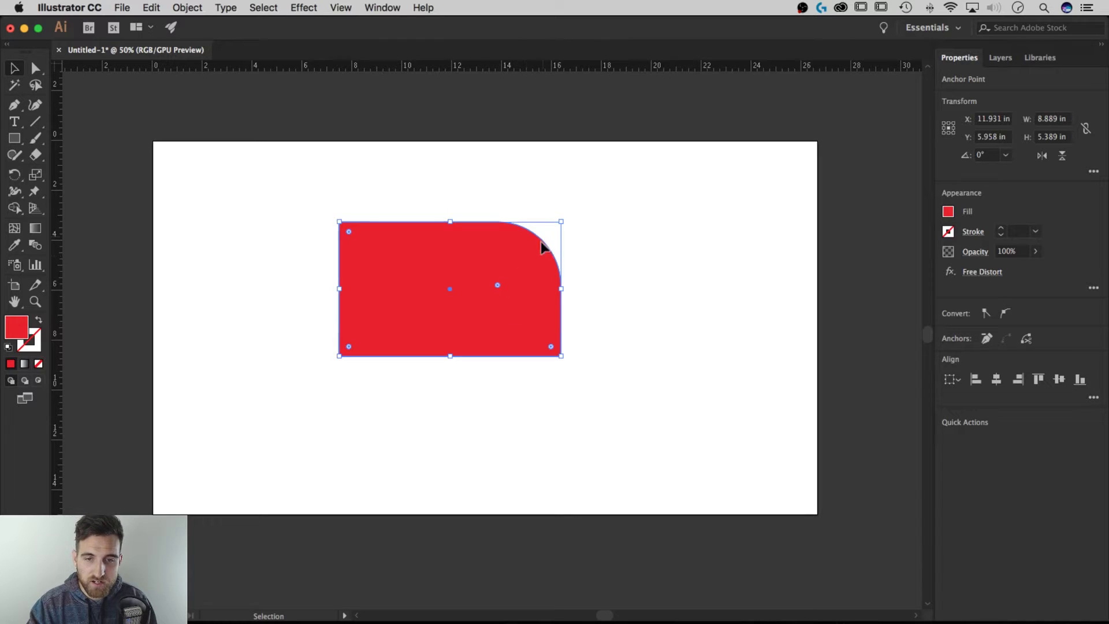
Flip the shape horizontally so the rounded corner is at the upper left, and test the vertical flip by applying it twice.
click(1042, 156)
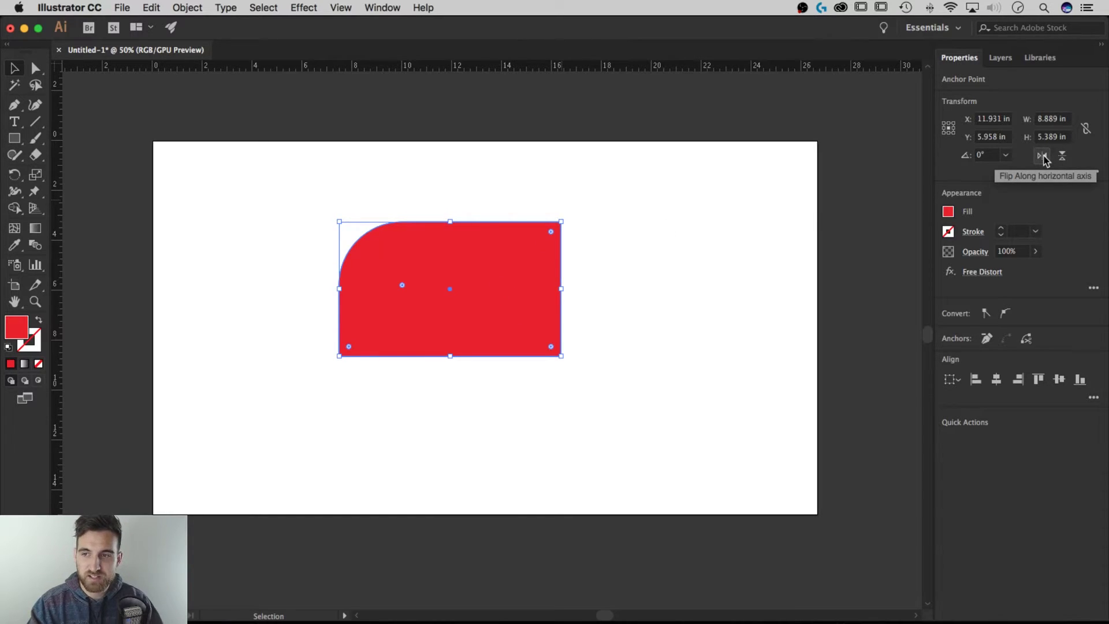
click(1042, 155)
click(1042, 156)
click(1062, 155)
click(1062, 155)
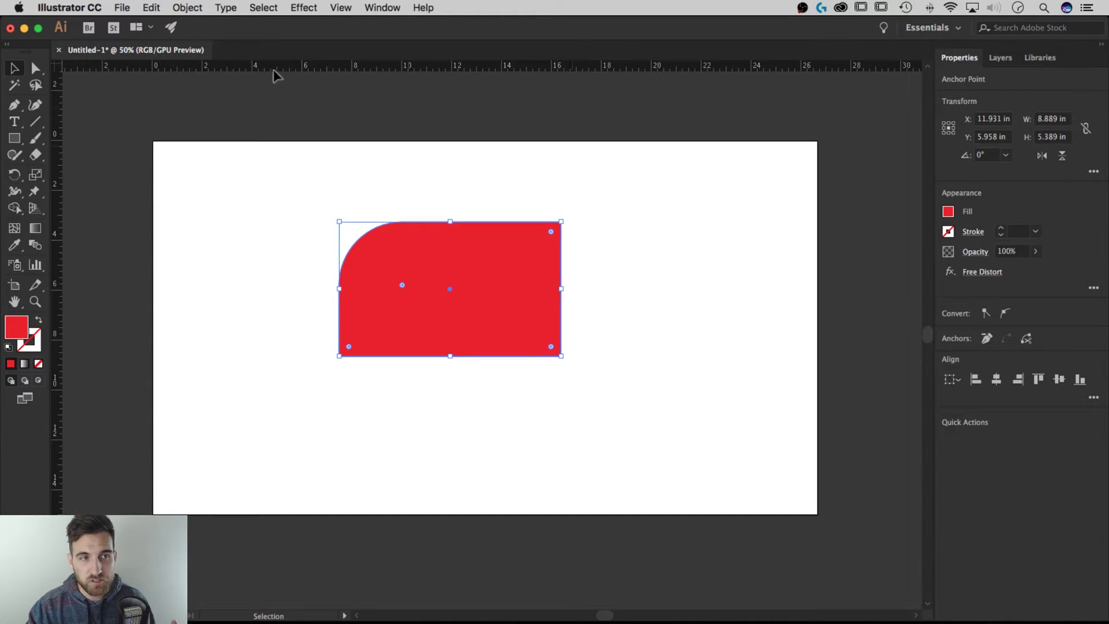
Try reflecting the shape across the horizontal axis with the Reflect command, and undo the reflection.
click(193, 8)
mouse_move(204, 24)
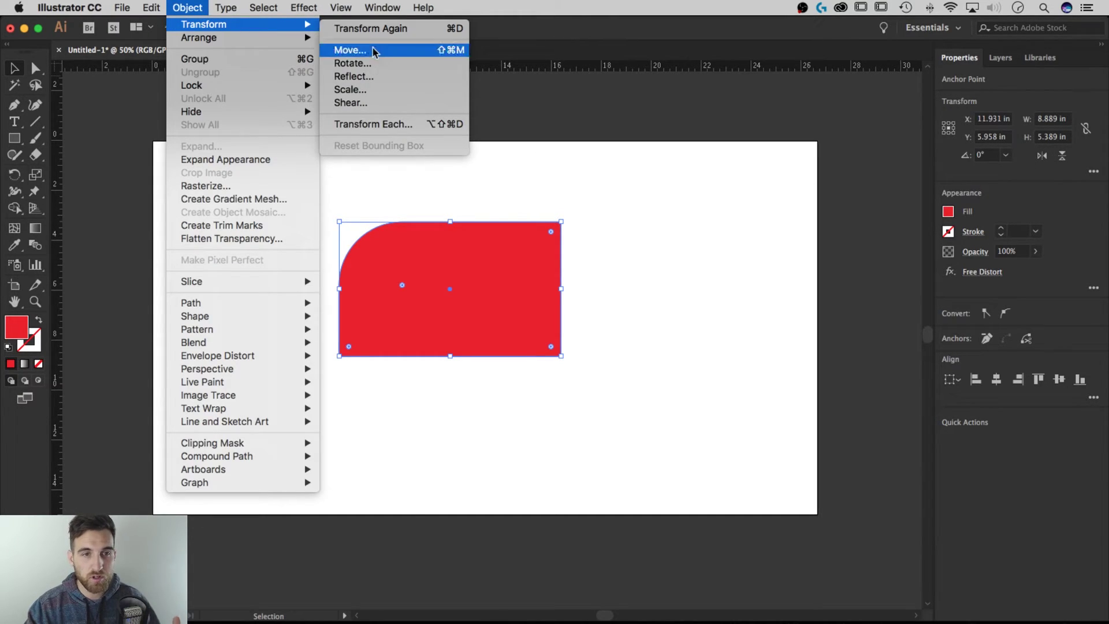
click(372, 76)
drag(162, 48, 612, 79)
click(583, 129)
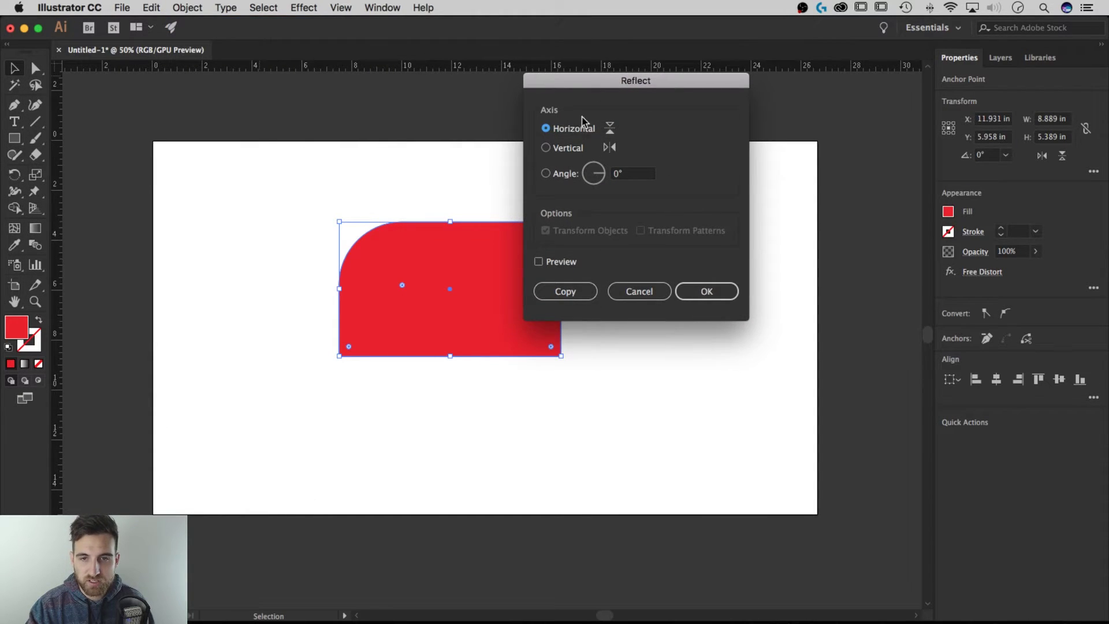
click(582, 296)
click(702, 292)
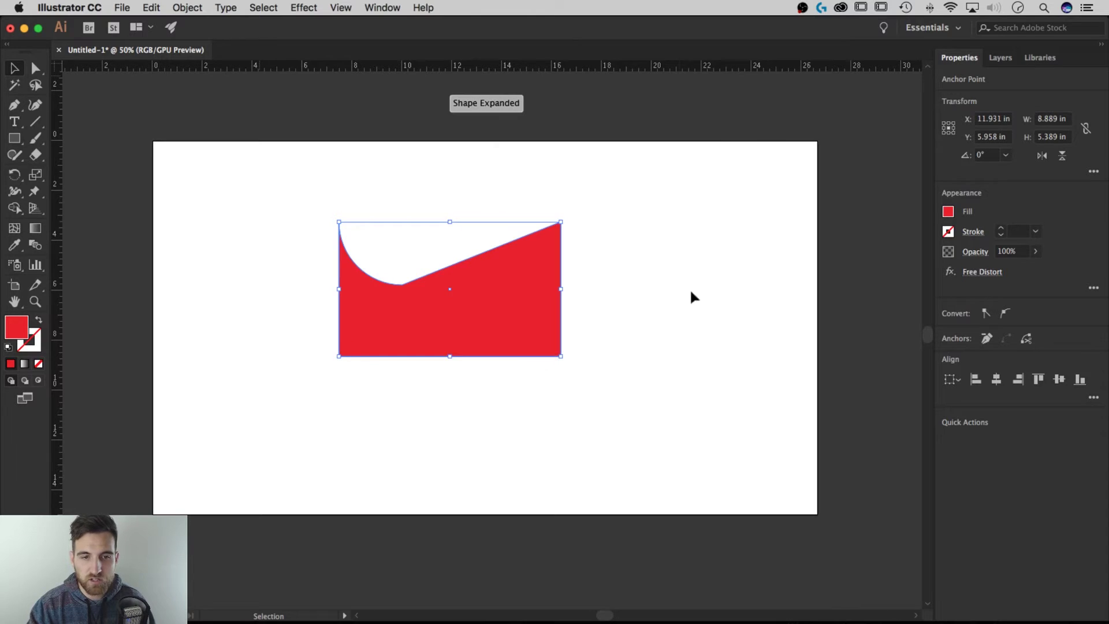
key(super+z)
Reselect the red shape and review its additional transform options, including rotation, corner radii and scaling settings.
click(640, 210)
drag(630, 190, 324, 411)
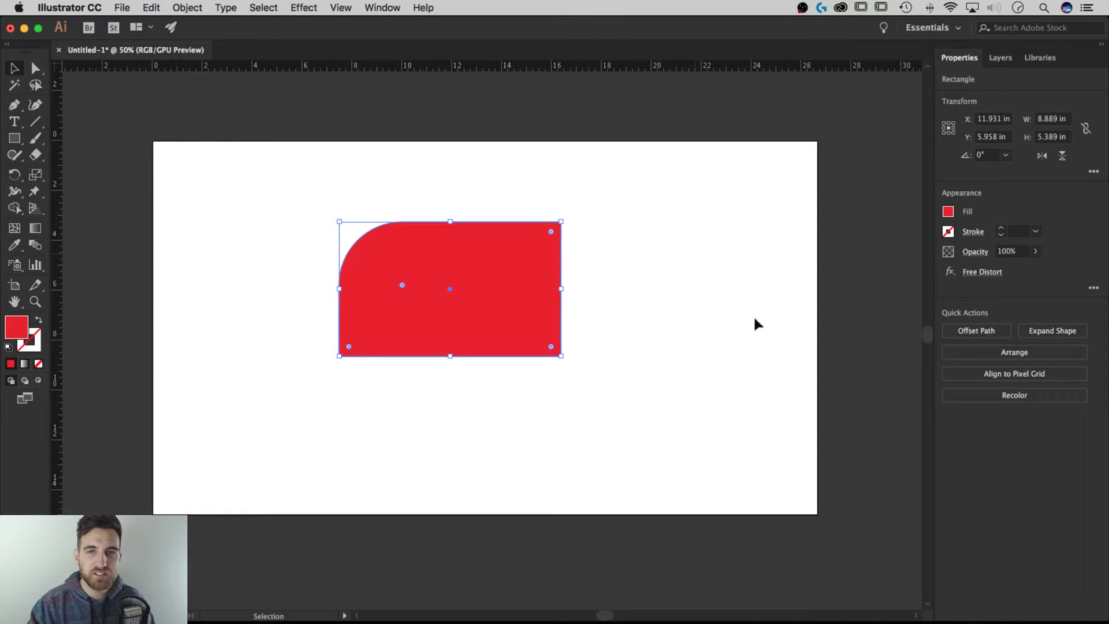
click(1093, 175)
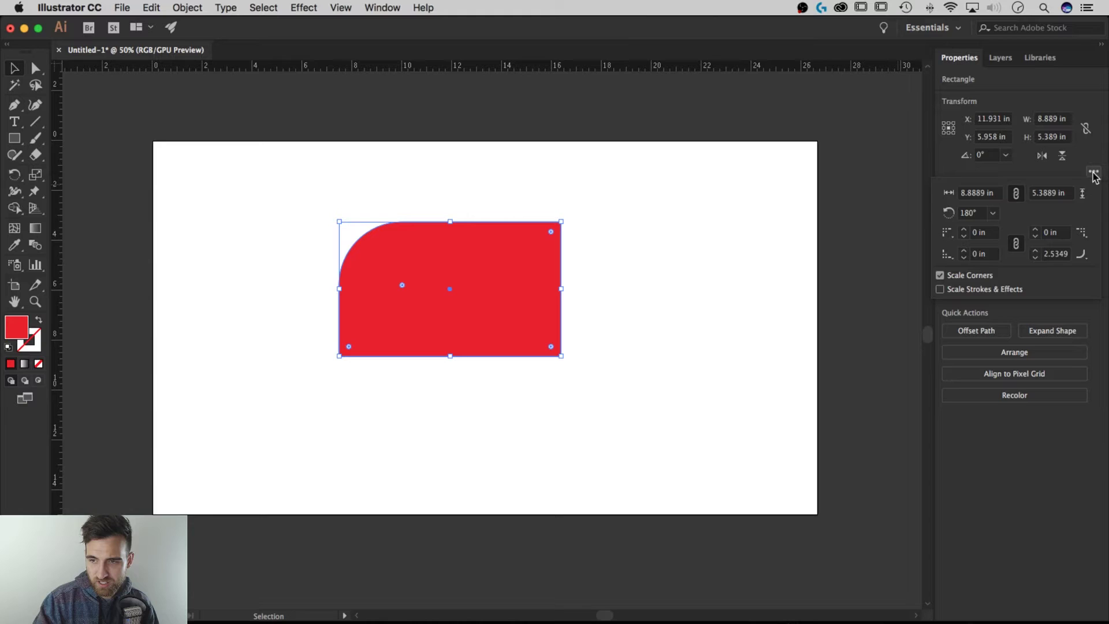
click(1093, 174)
click(1094, 174)
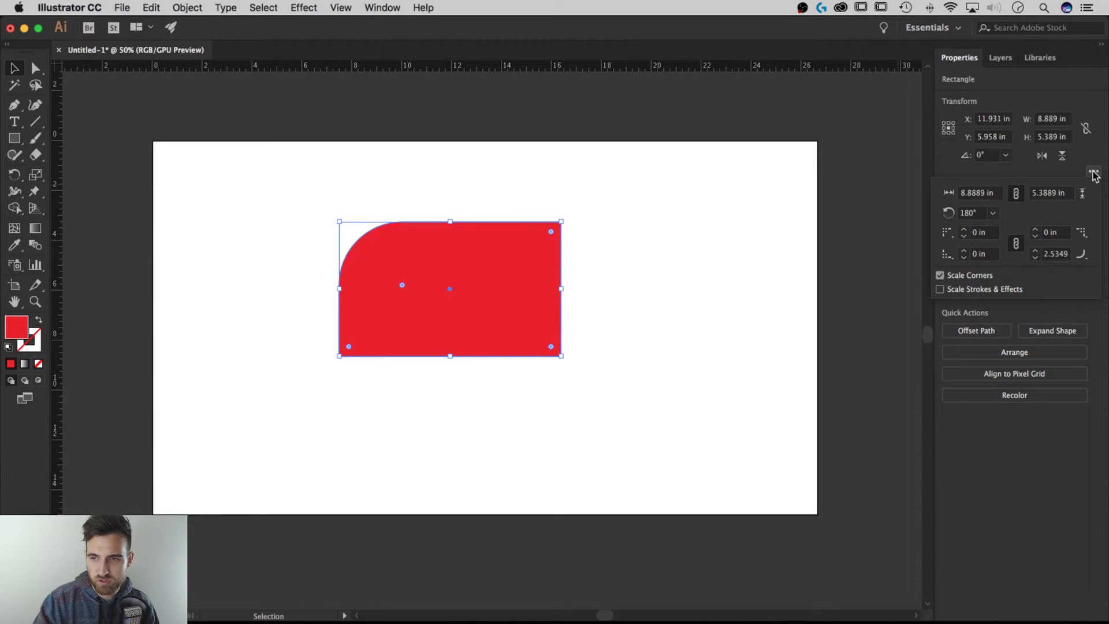
click(1094, 175)
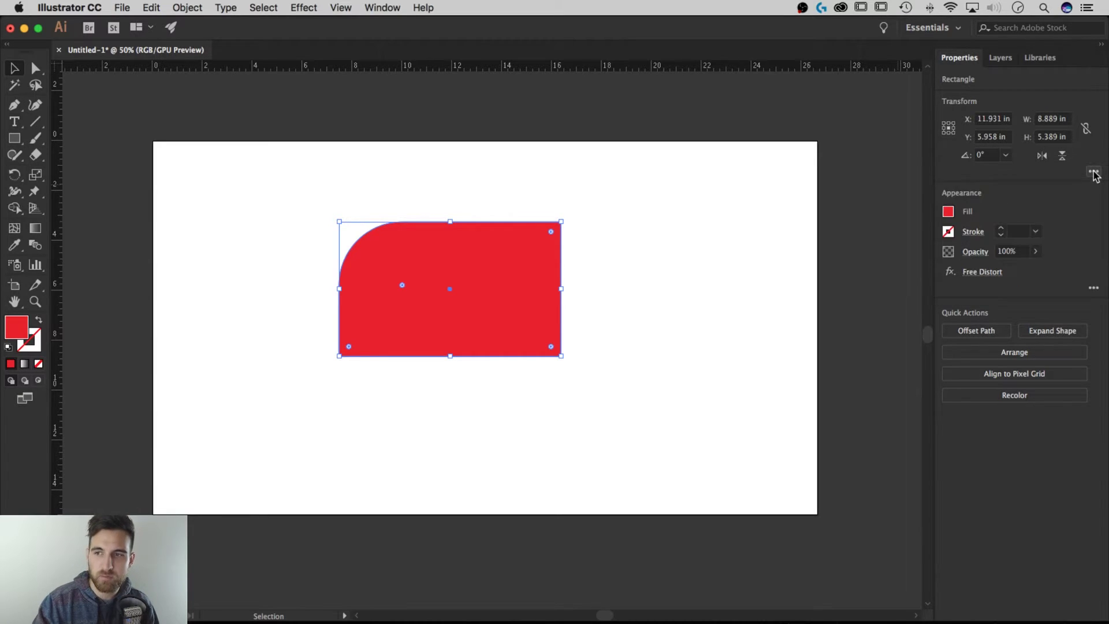
Flip the shape horizontally and vertically, and flip it back in both directions.
click(1043, 156)
click(1061, 156)
click(1043, 156)
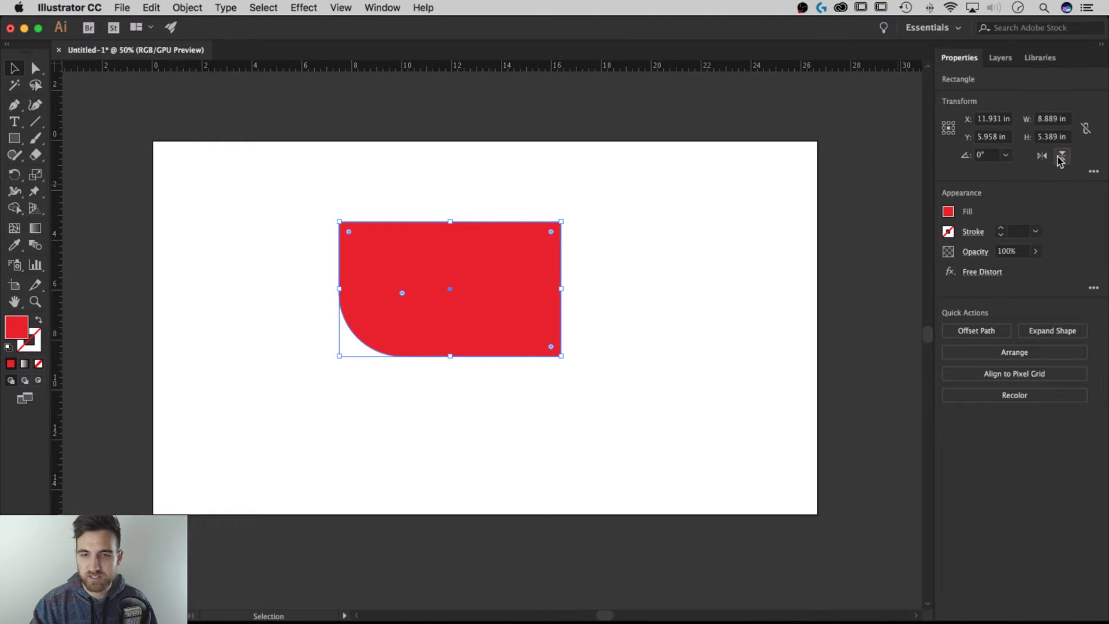
click(1061, 157)
Delete the red shape from the artboard.
click(667, 199)
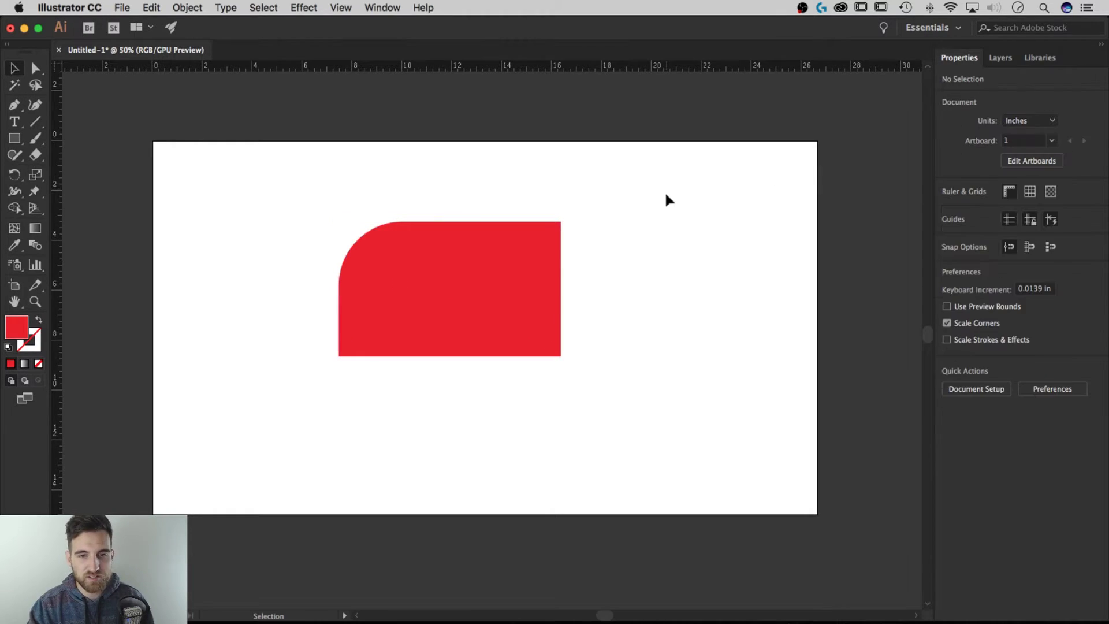
click(541, 284)
drag(645, 179, 241, 395)
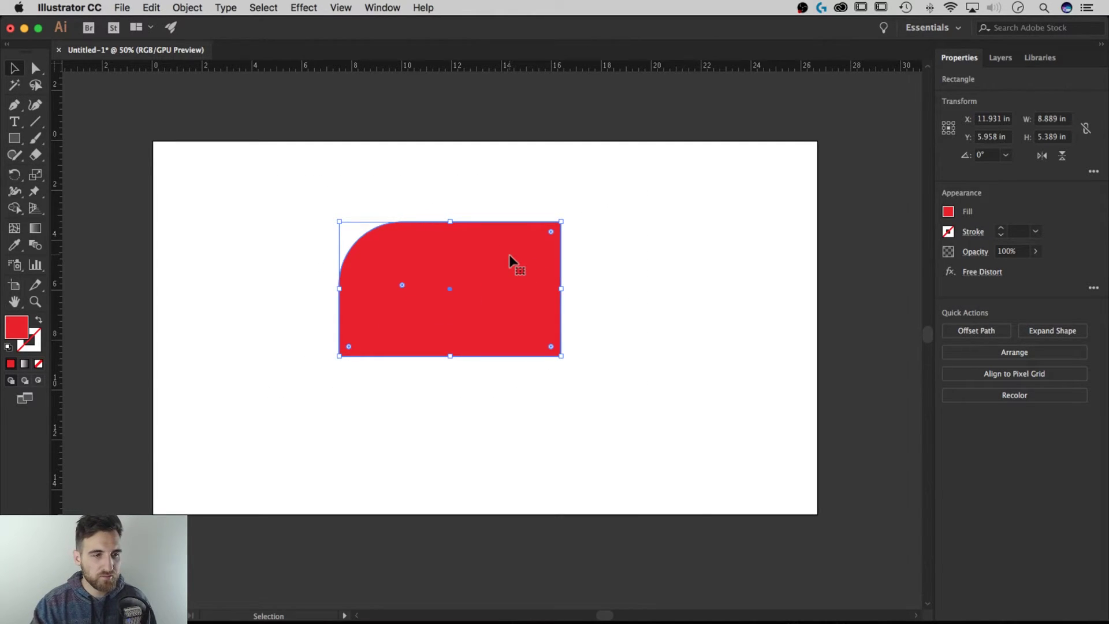
key(Delete)
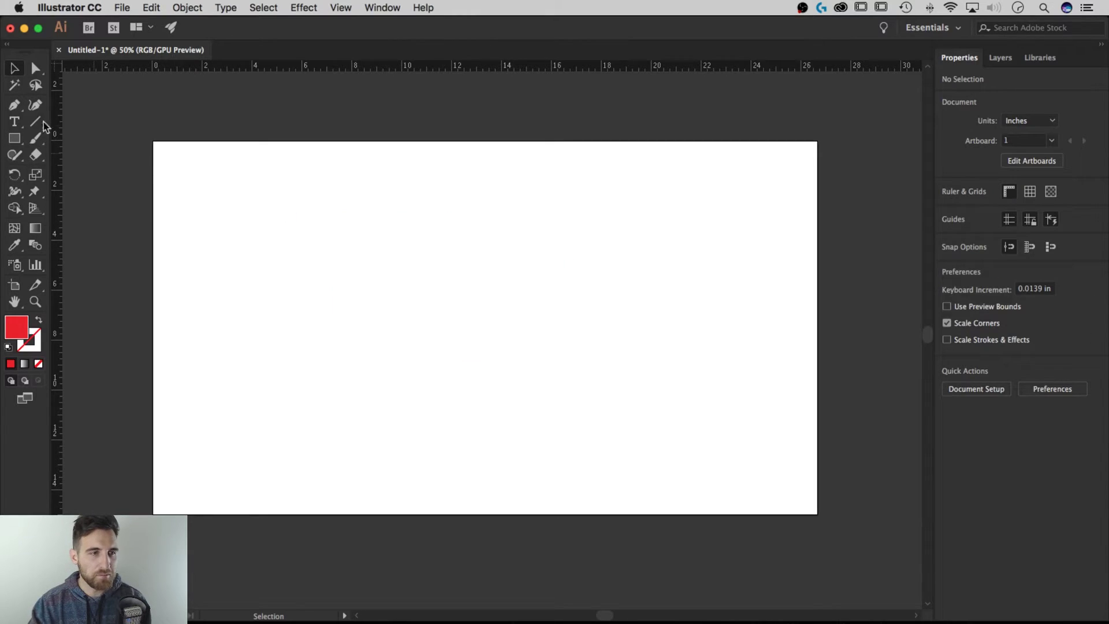
Create a placeholder text area about 11.53 by 7.25 in near the artboard's middle and set its font size to 40 pt.
click(14, 121)
drag(359, 222, 647, 402)
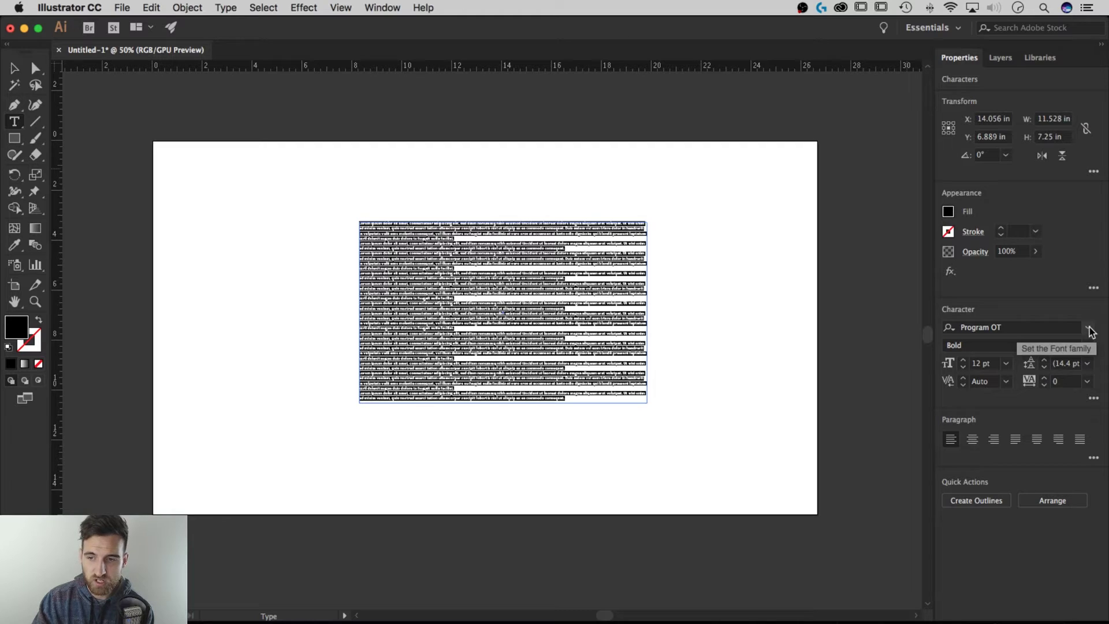
click(985, 364)
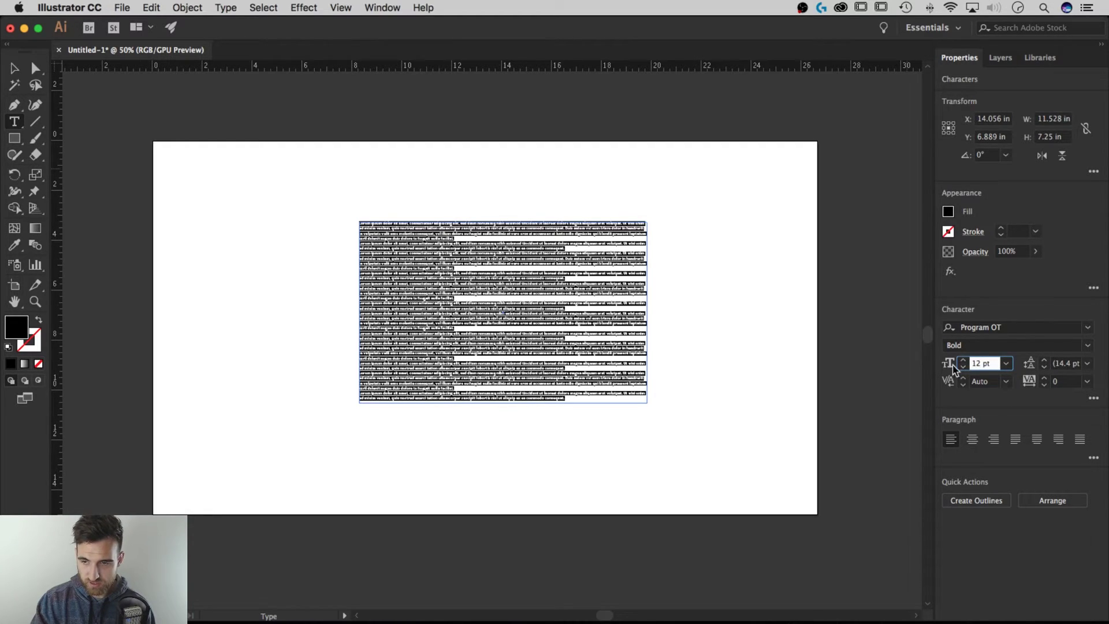
text(20)
key(Return)
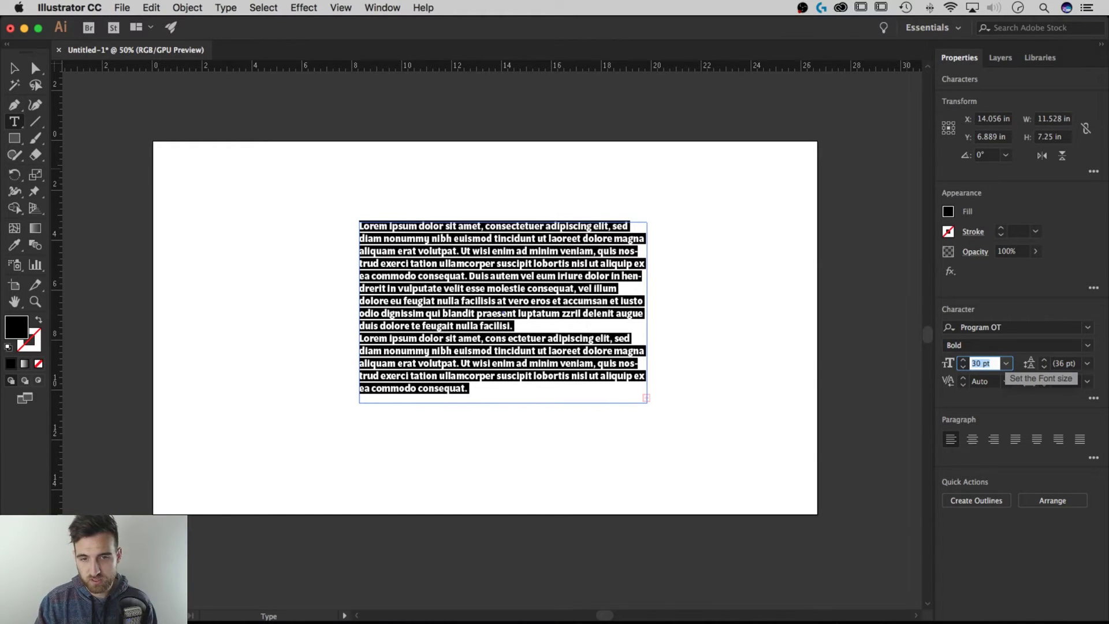
key(shift+Up)
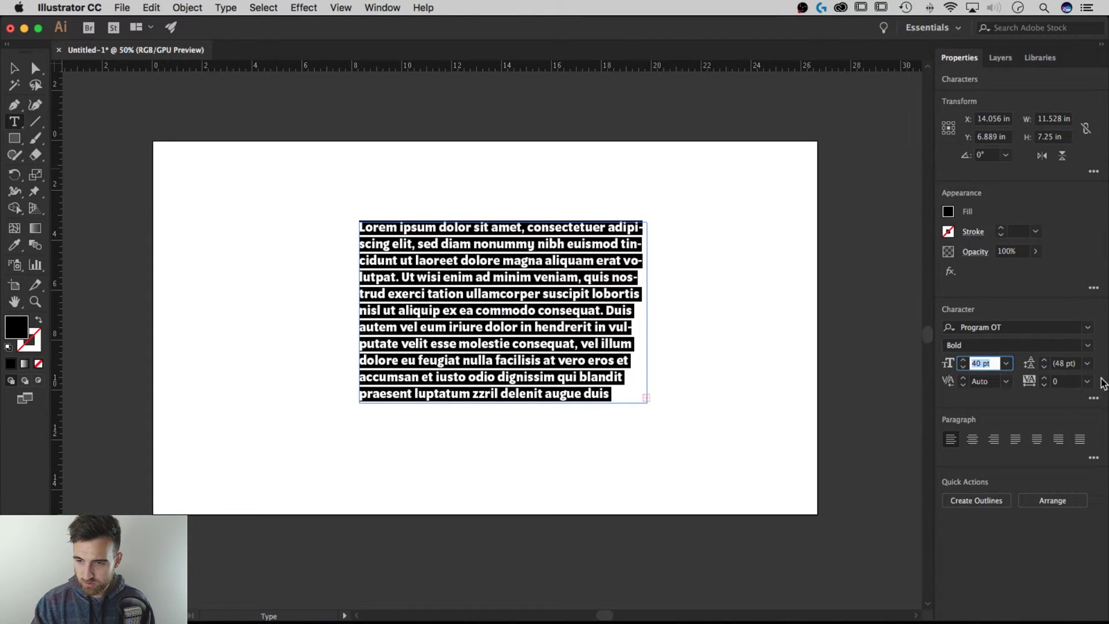
Try centre, right and justified alignment on the placeholder text, and return it to left alignment.
click(975, 443)
click(993, 441)
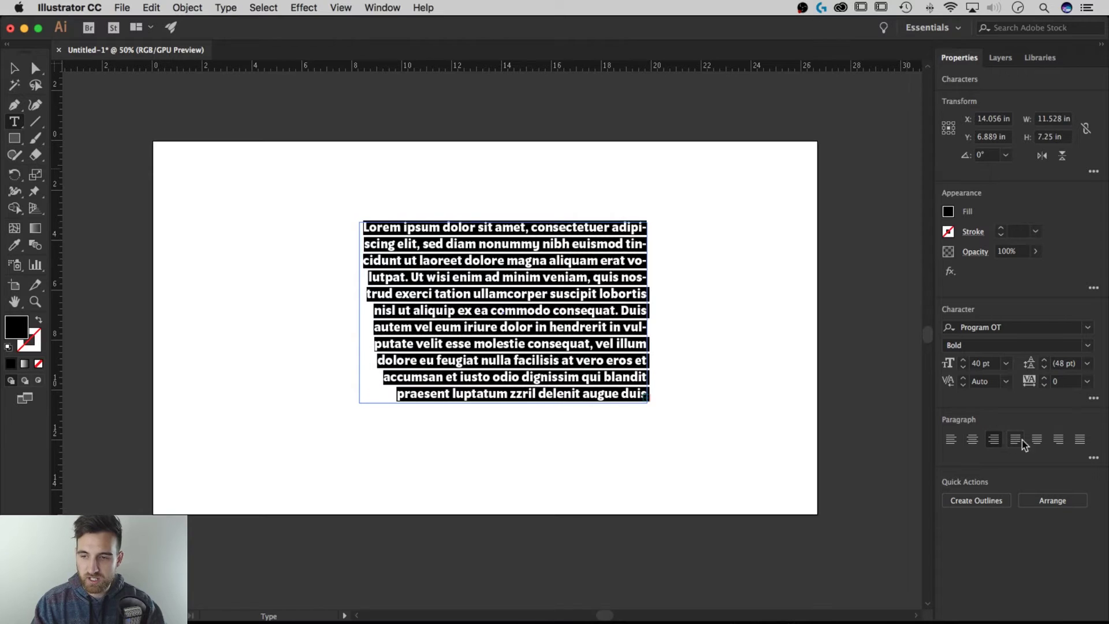
click(1016, 444)
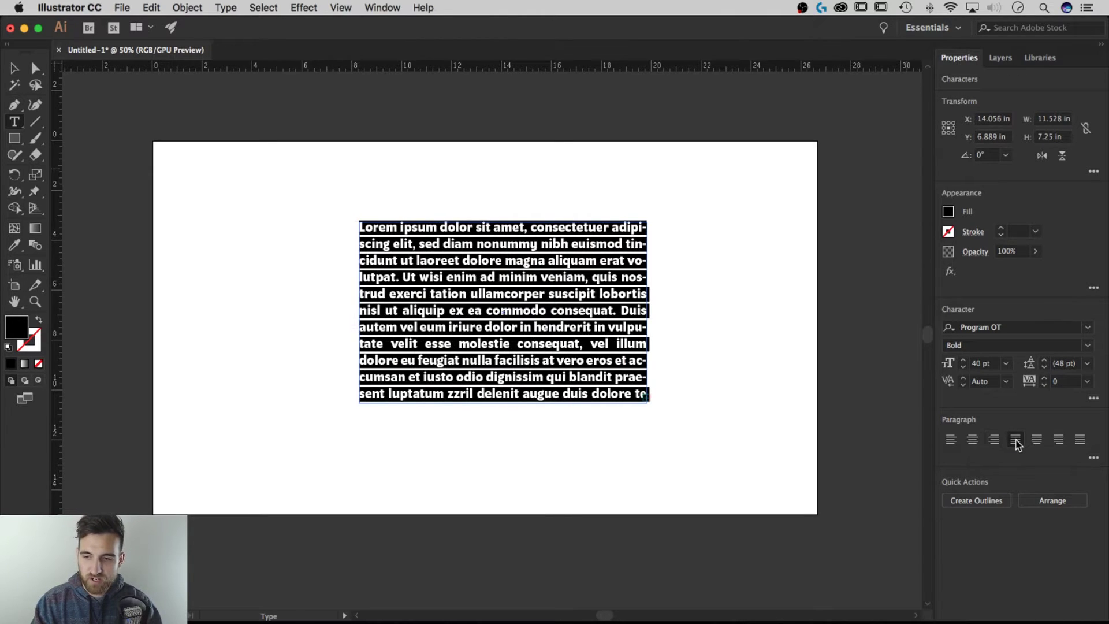
click(953, 443)
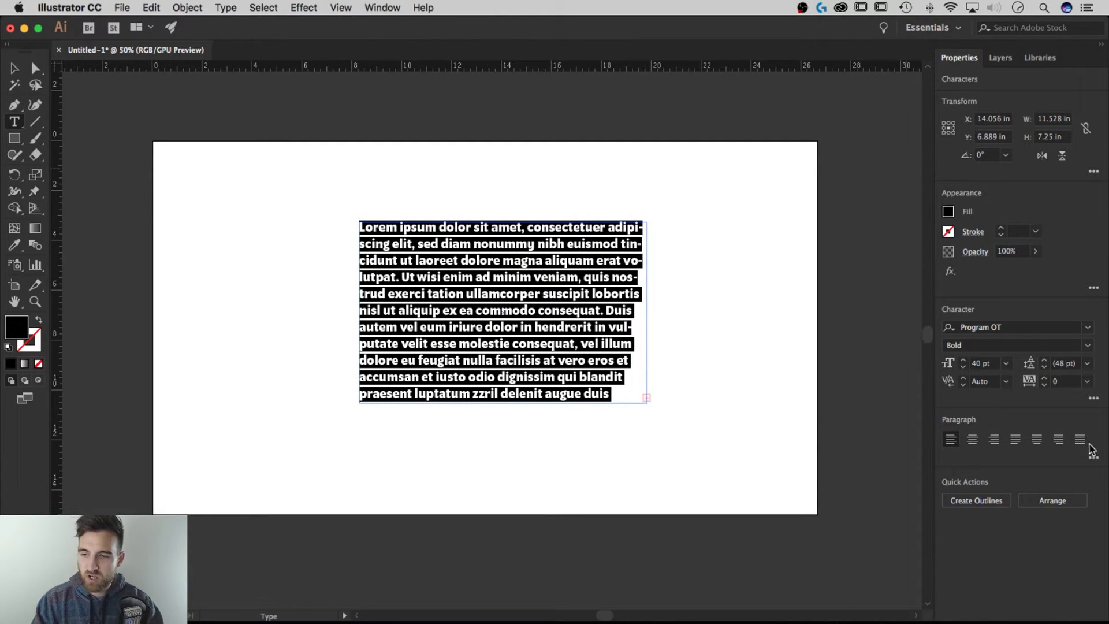
Apply All Caps to the placeholder text and turn off its automatic hyphenation.
click(1093, 398)
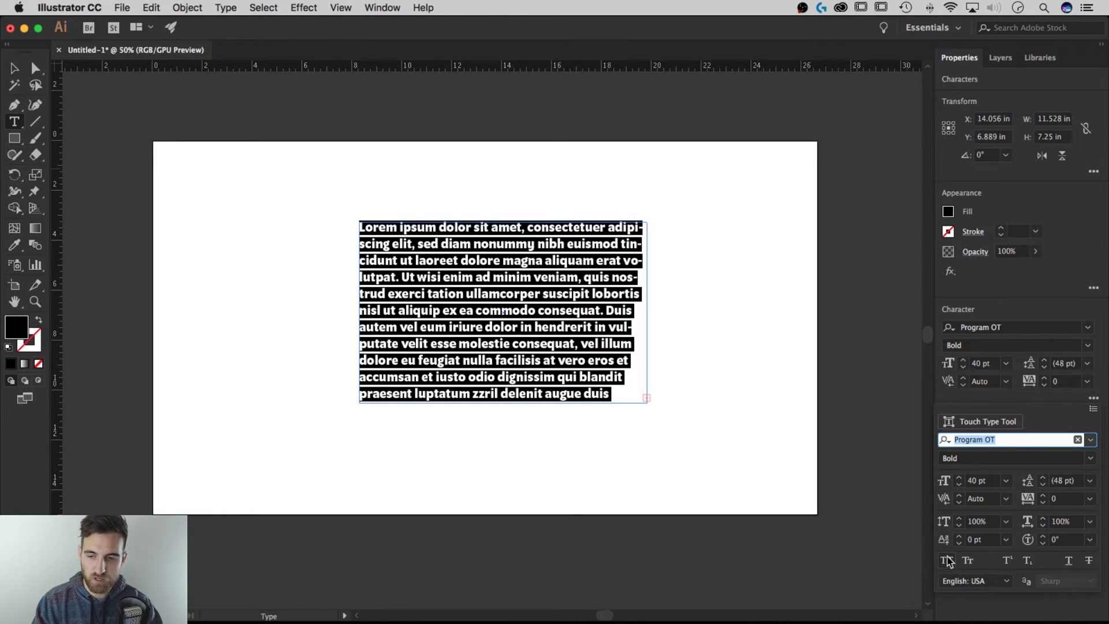
click(947, 560)
click(1093, 398)
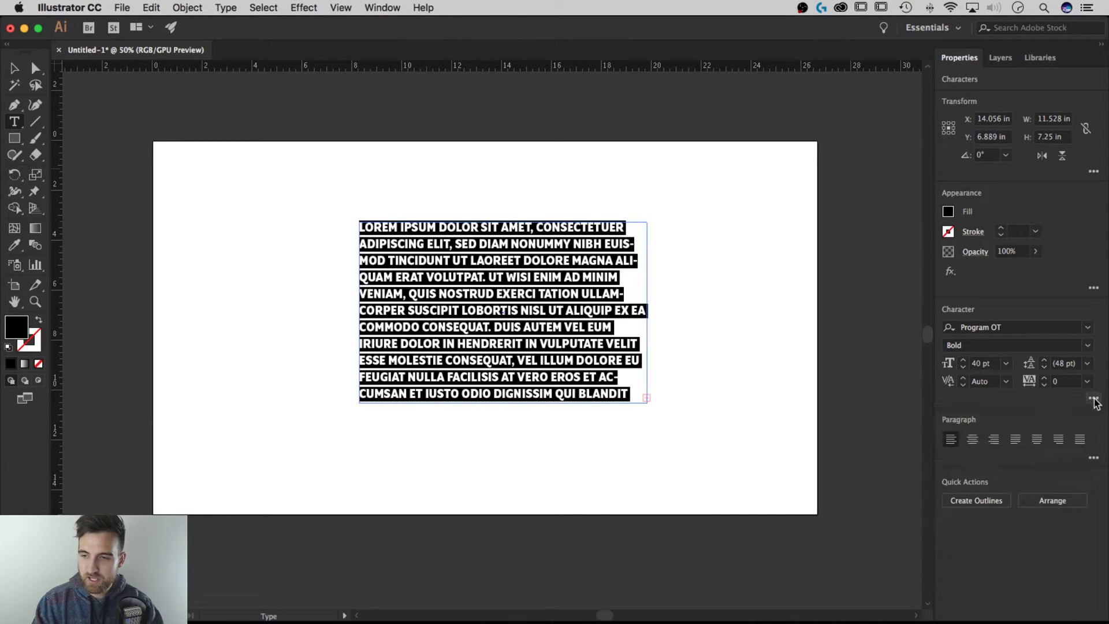
click(1093, 459)
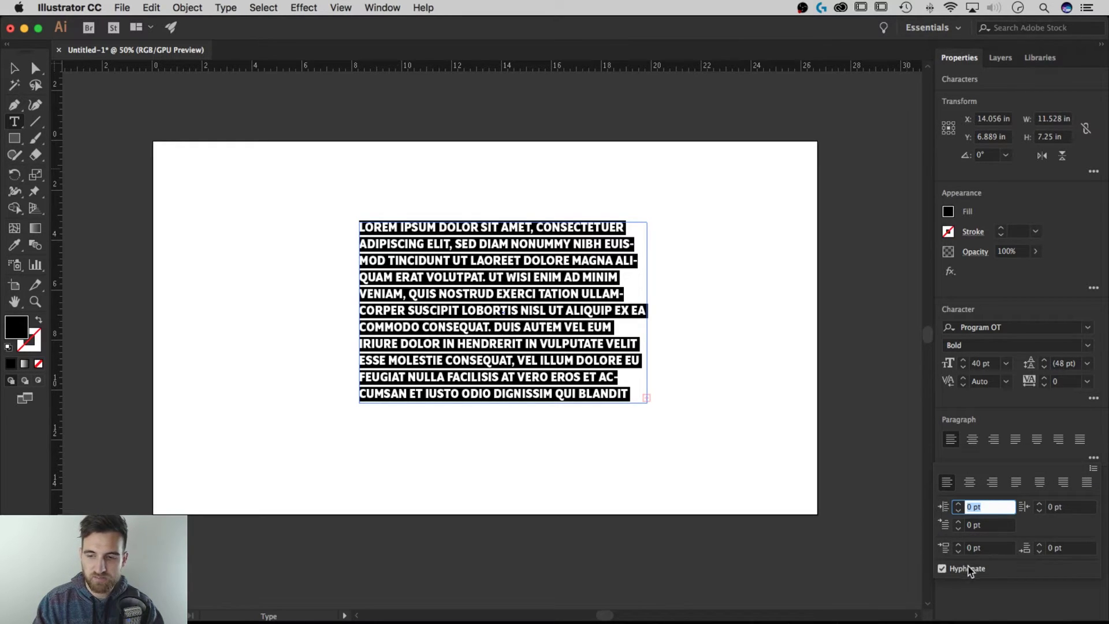
click(942, 569)
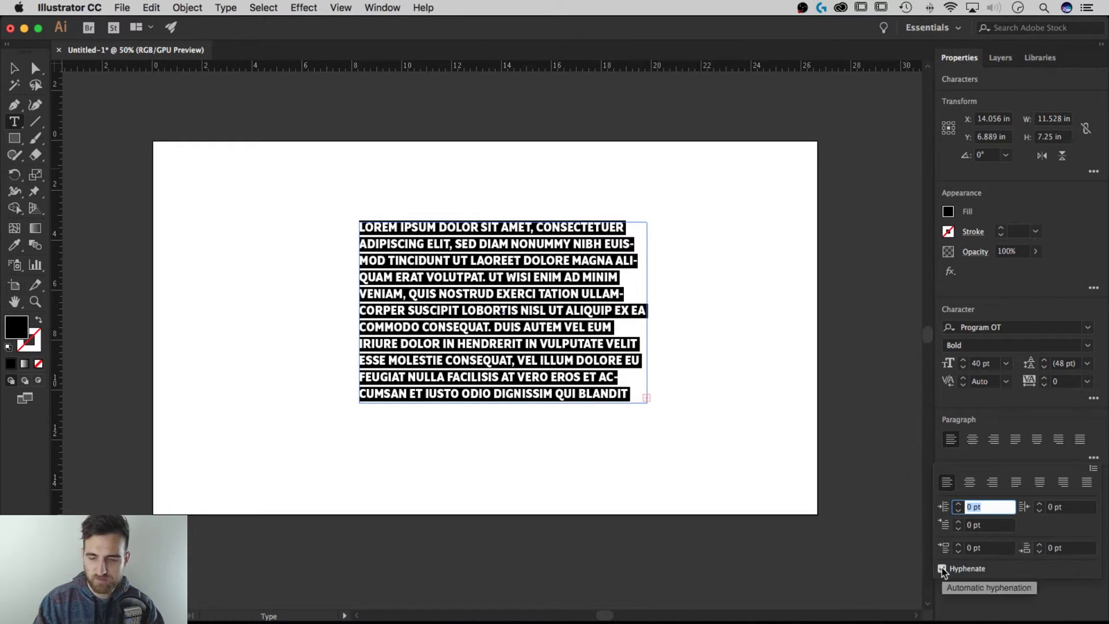
click(1093, 458)
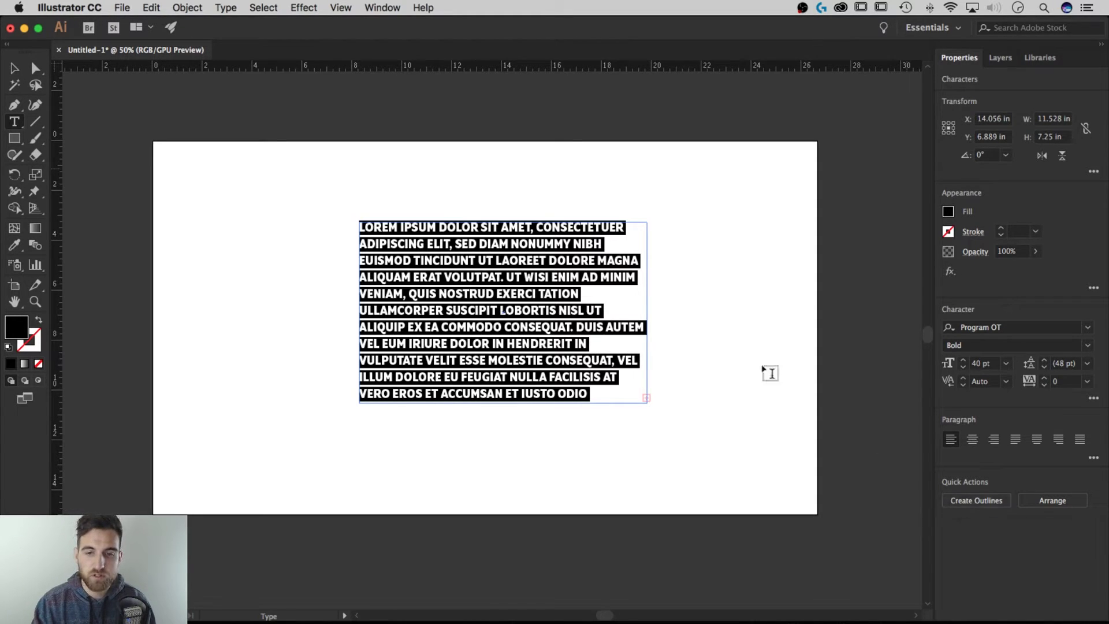
Try converting the text to outlines and undo it, and check the stacking-order options without applying any.
click(979, 501)
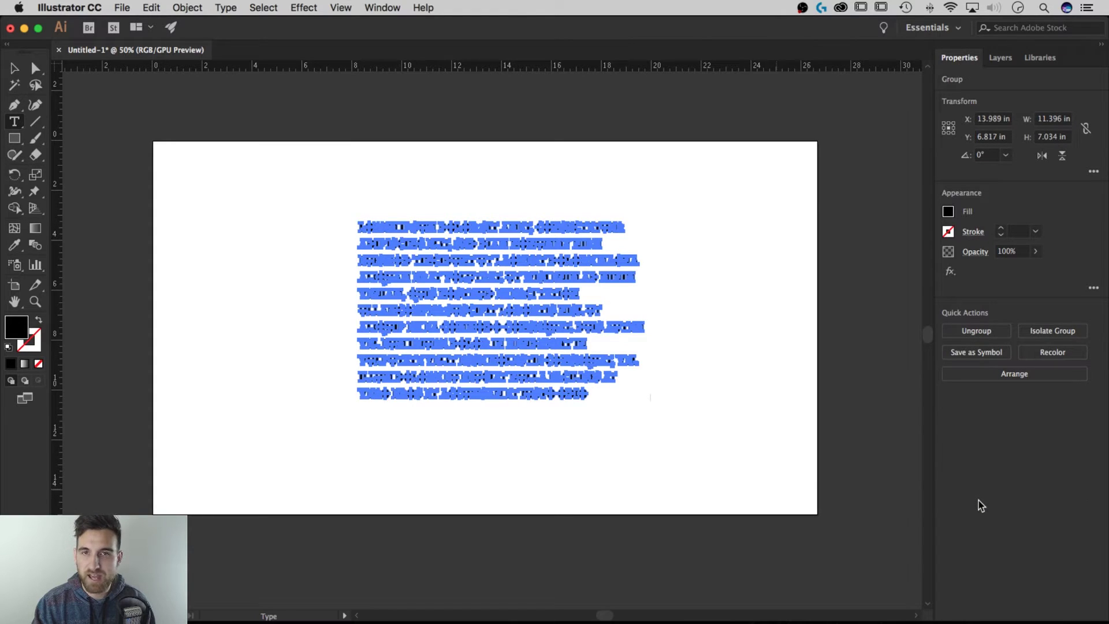
key(super+z)
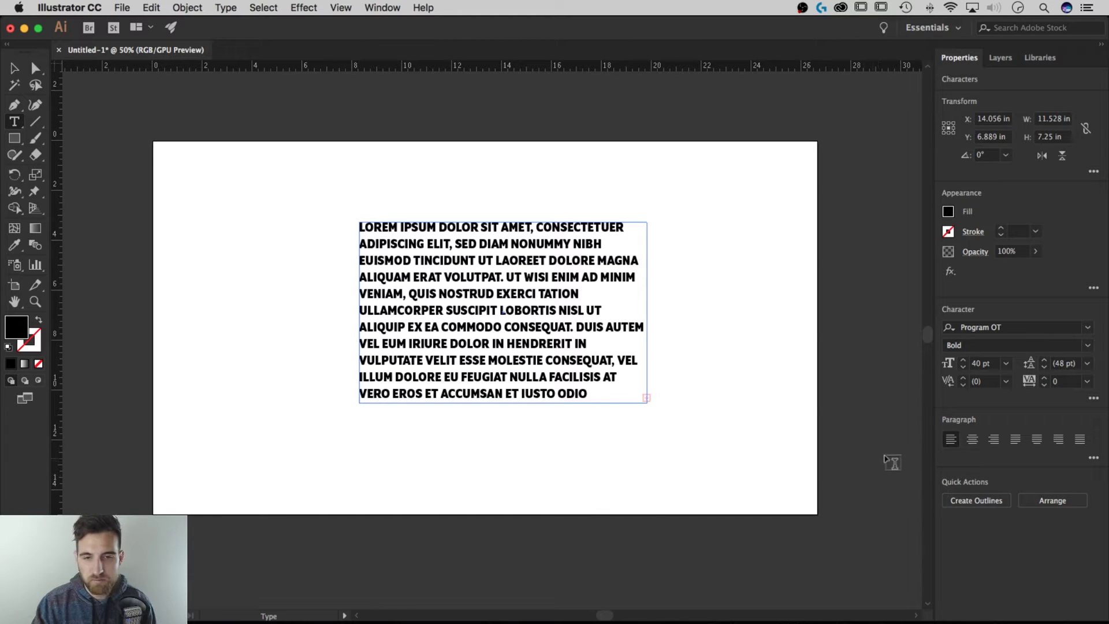
click(1045, 503)
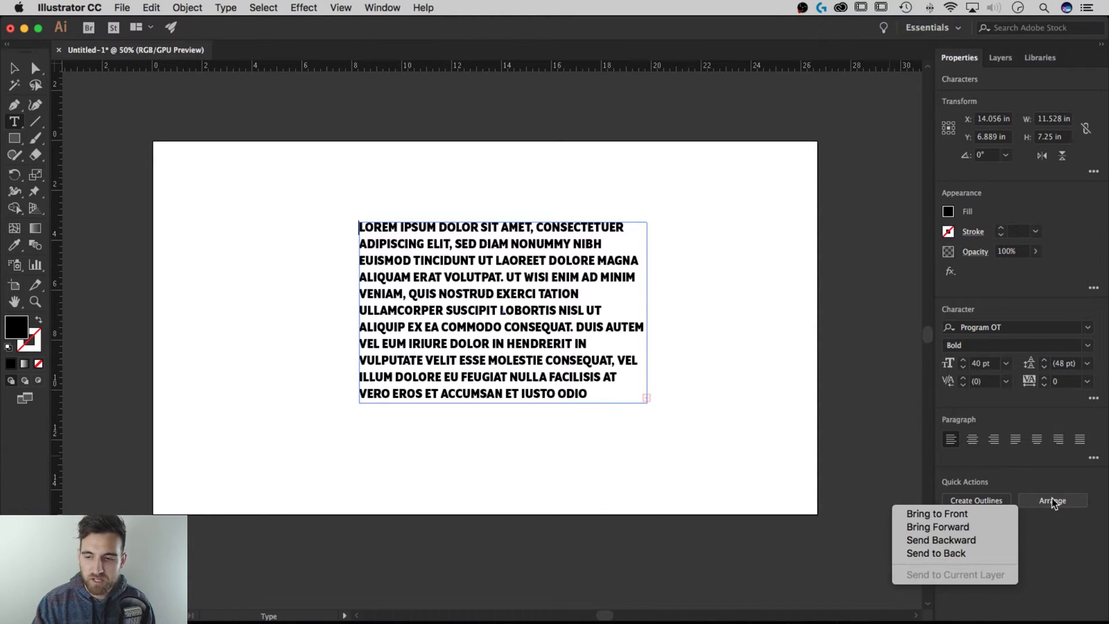
click(1045, 503)
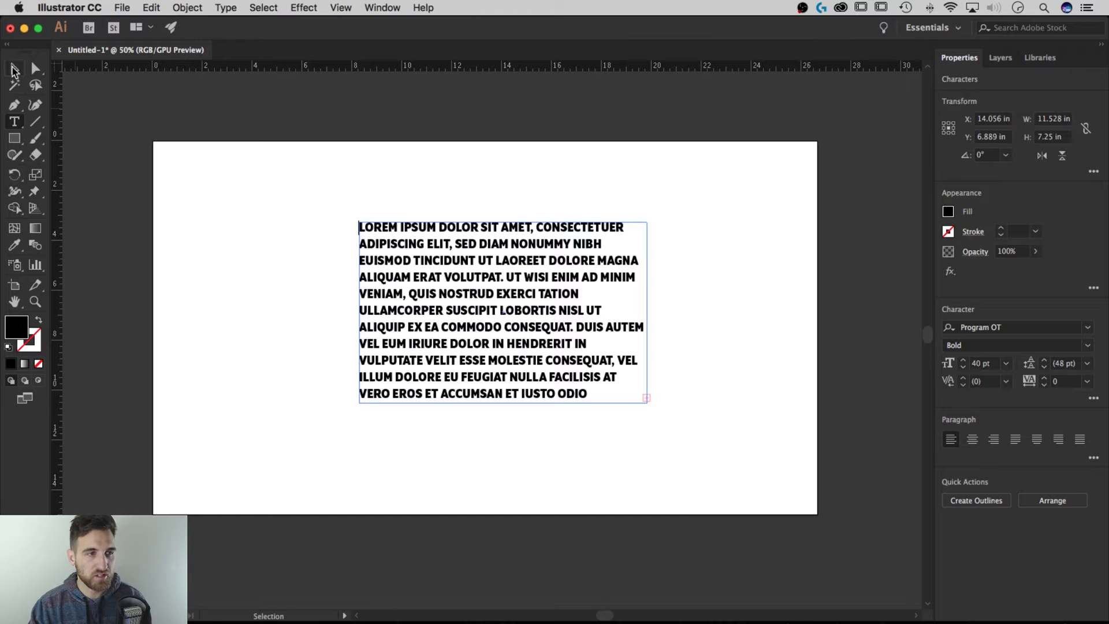
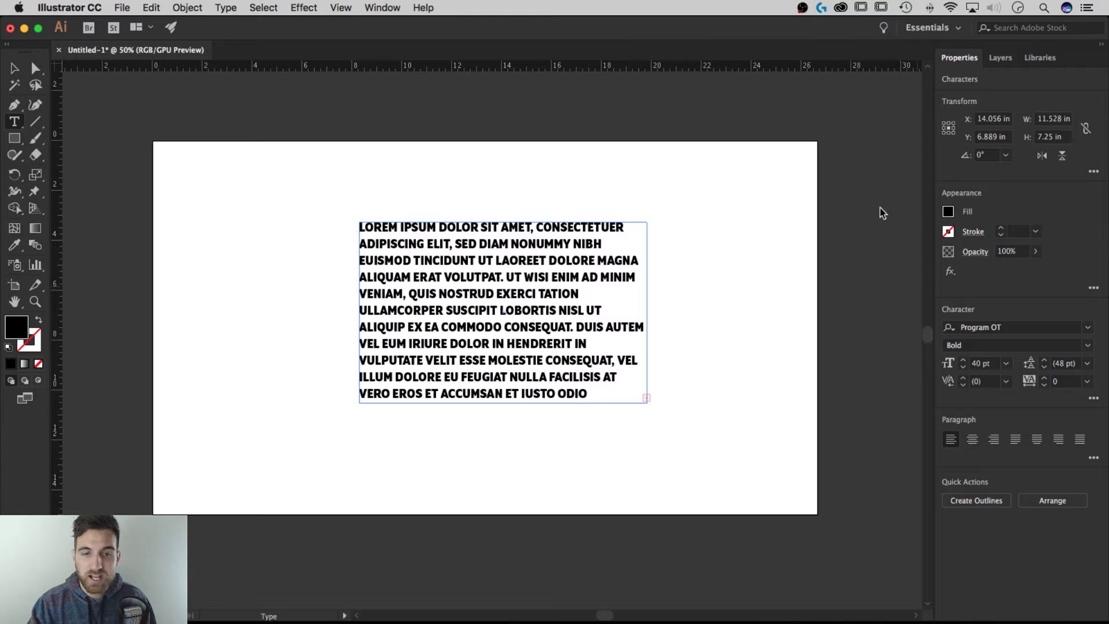
Move the text block toward the artboard's lower-right corner, to about X 21.08 in, Y 9.64 in.
click(14, 68)
drag(410, 290, 586, 359)
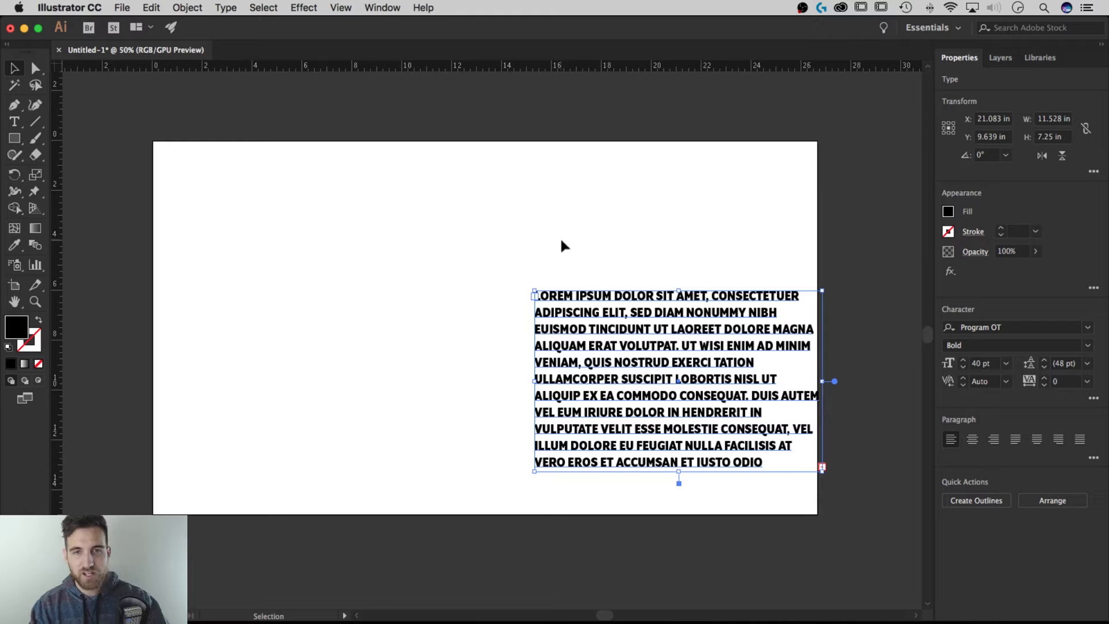
Open the Align panel and dock it beneath the Properties panel.
click(374, 8)
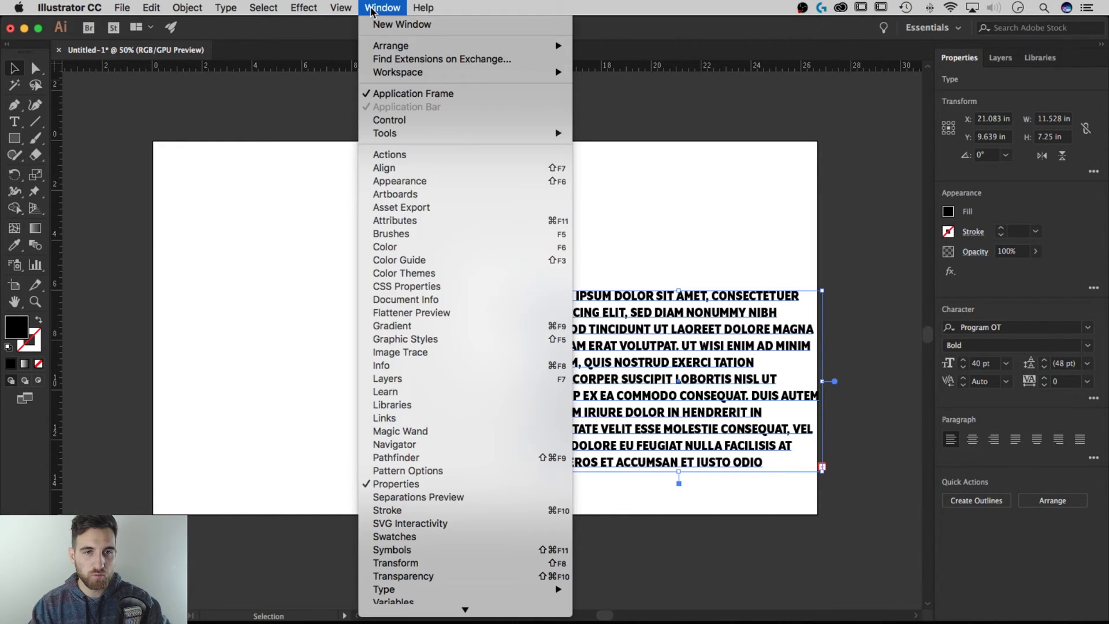
click(402, 168)
drag(475, 185, 961, 582)
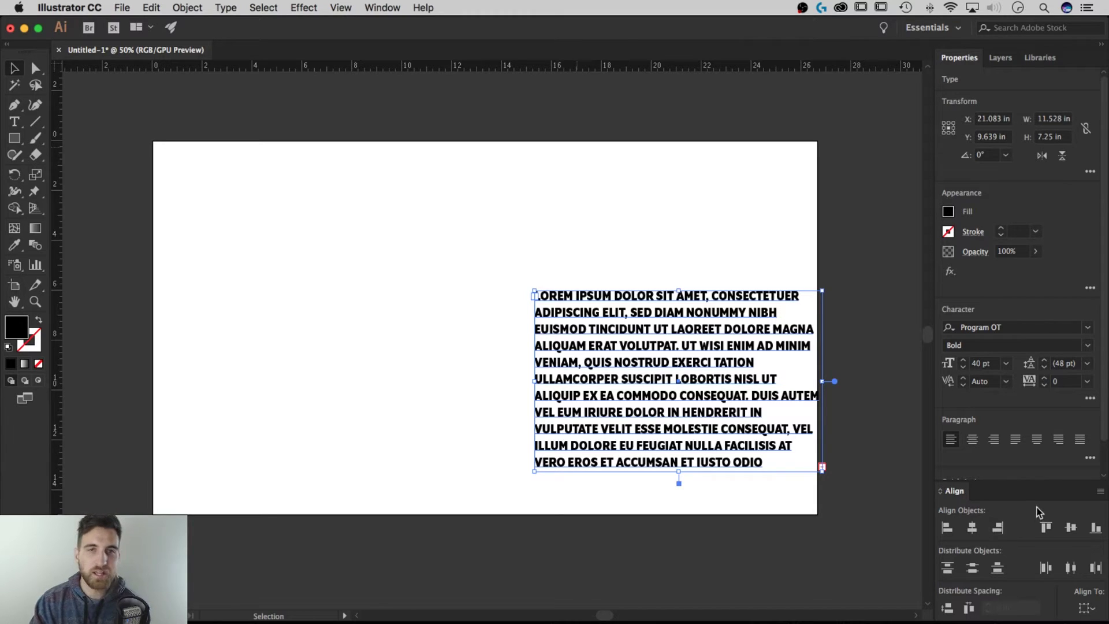
Duplicate the text block up and to the left, at about X 7.89 in, Y 7.33 in, and select both blocks.
click(774, 330)
click(769, 322)
drag(699, 330, 369, 271)
shift+click(642, 304)
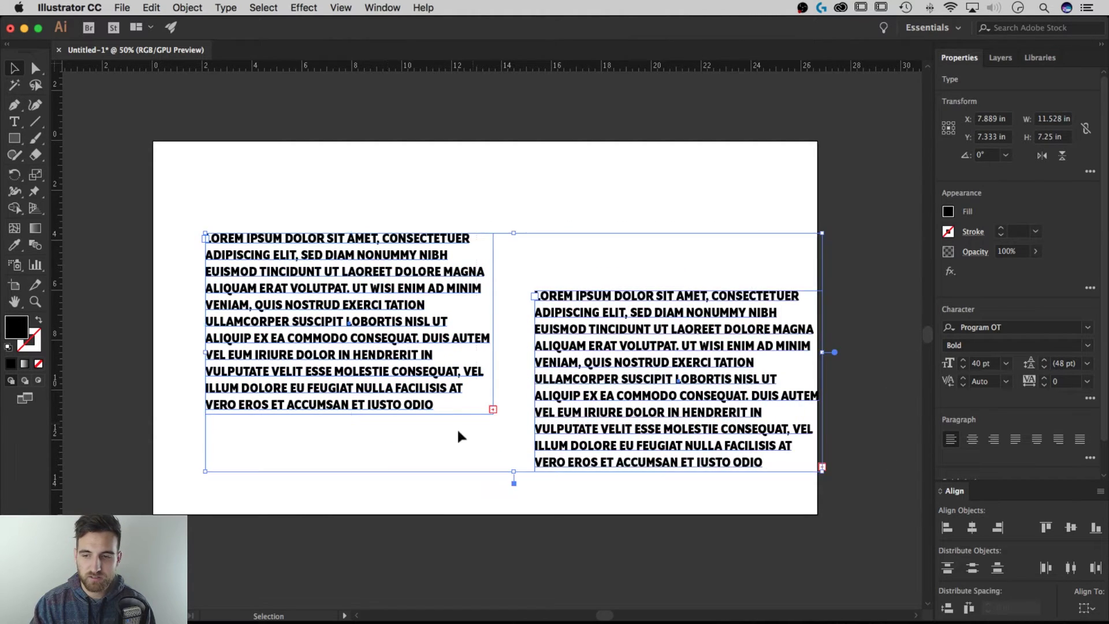
Review the alignment reference options for the two selected text blocks and keep Align to Selection.
drag(1102, 324, 1104, 379)
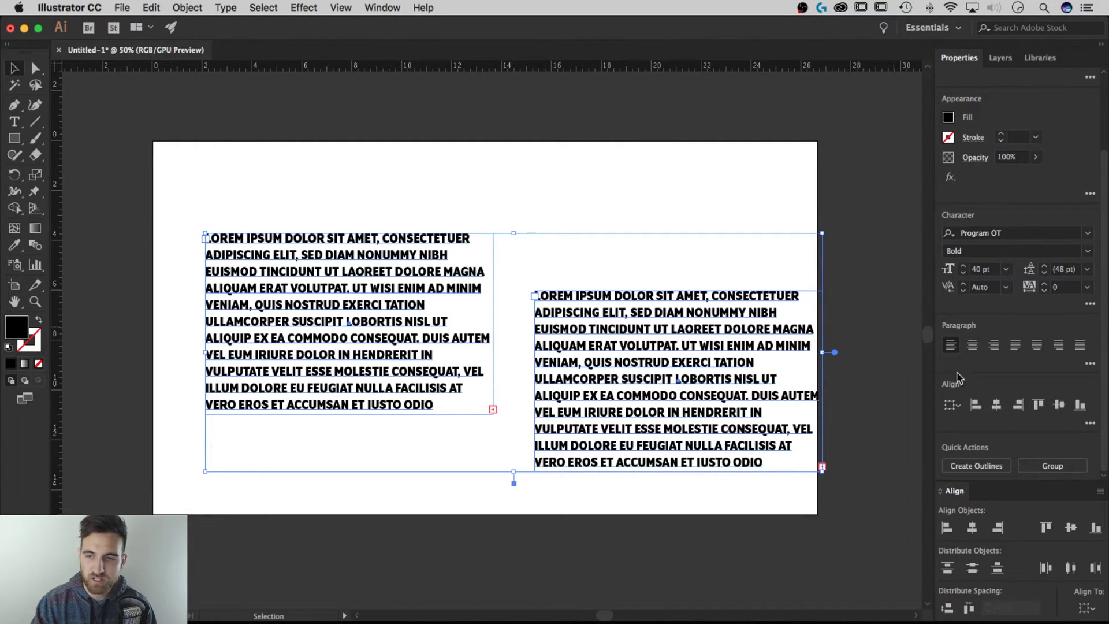
click(953, 406)
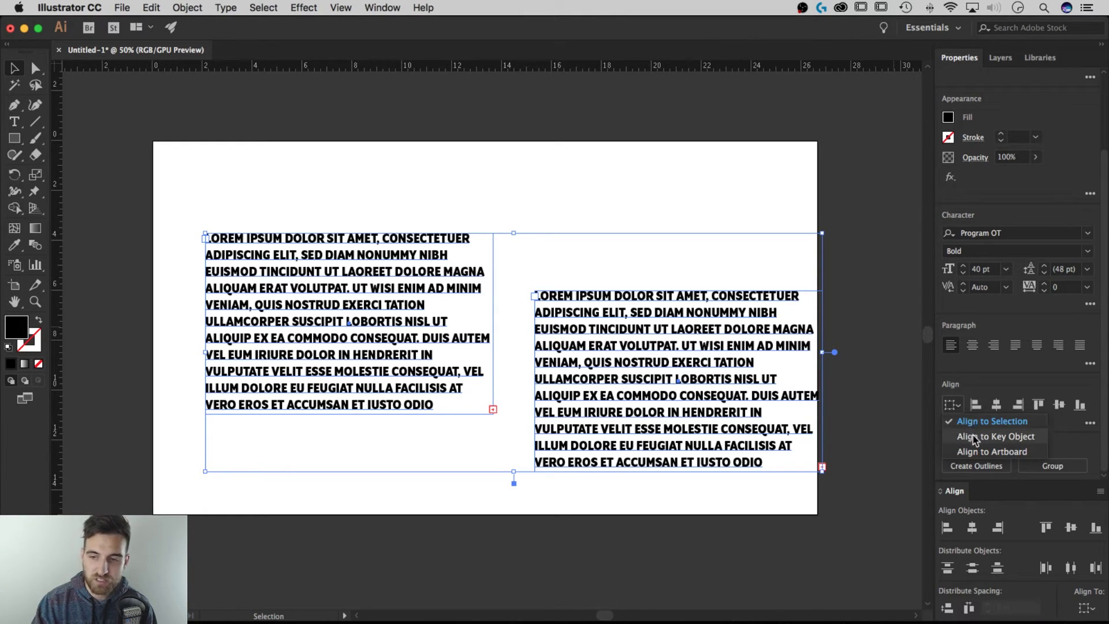
click(981, 417)
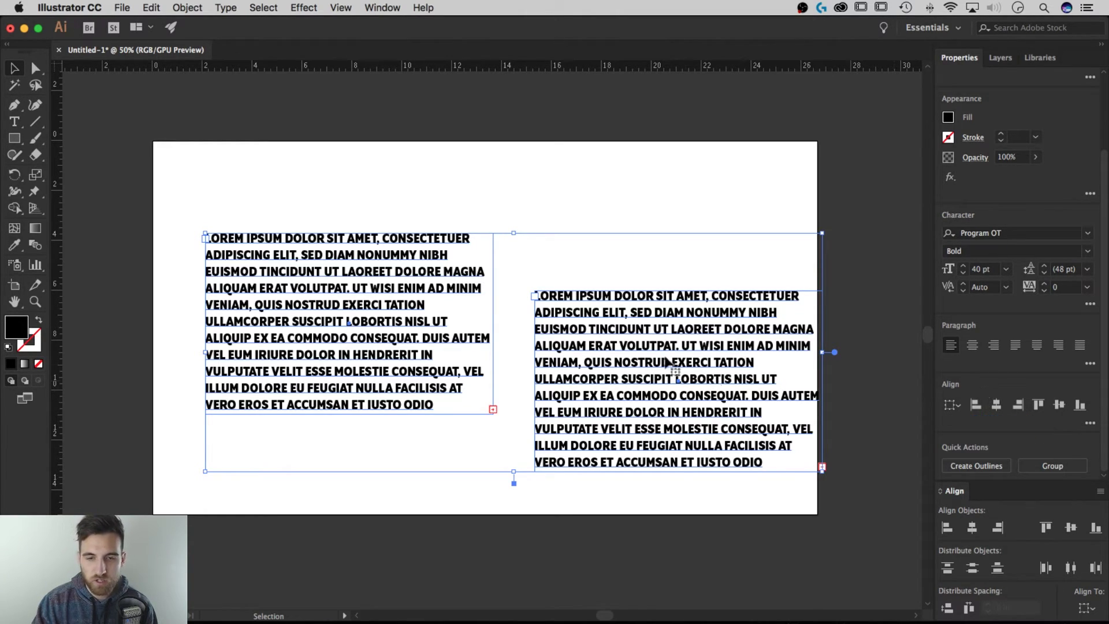
Delete the duplicated text block on the artboard's left half.
click(559, 225)
click(441, 290)
key(Delete)
Centre the remaining text block horizontally and vertically on the page using Align to Artboard.
click(584, 301)
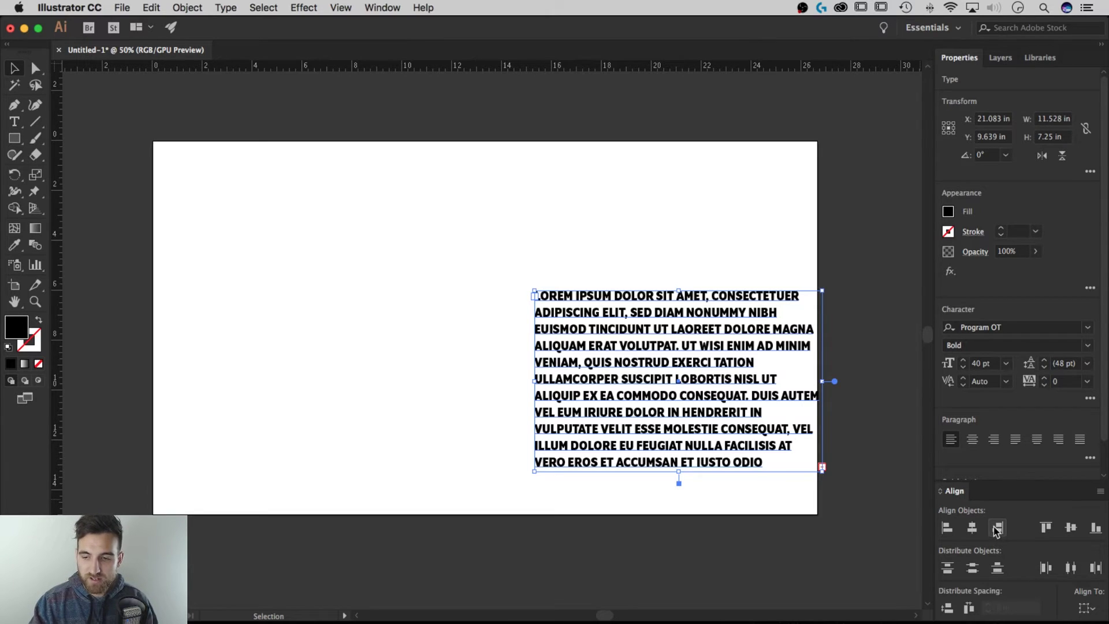
click(1085, 608)
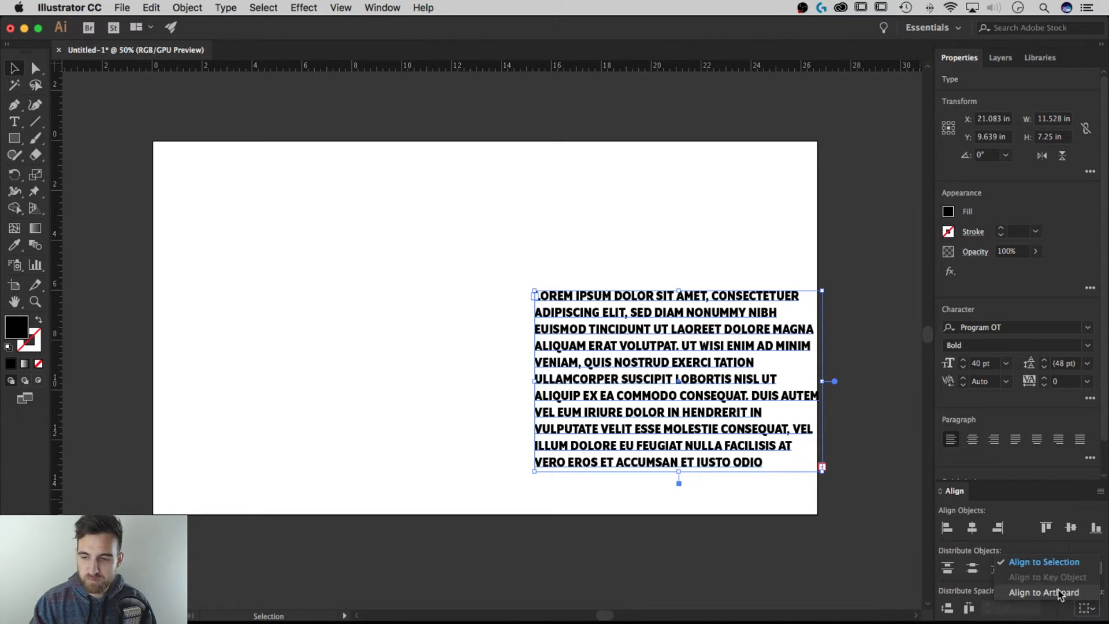
click(1060, 593)
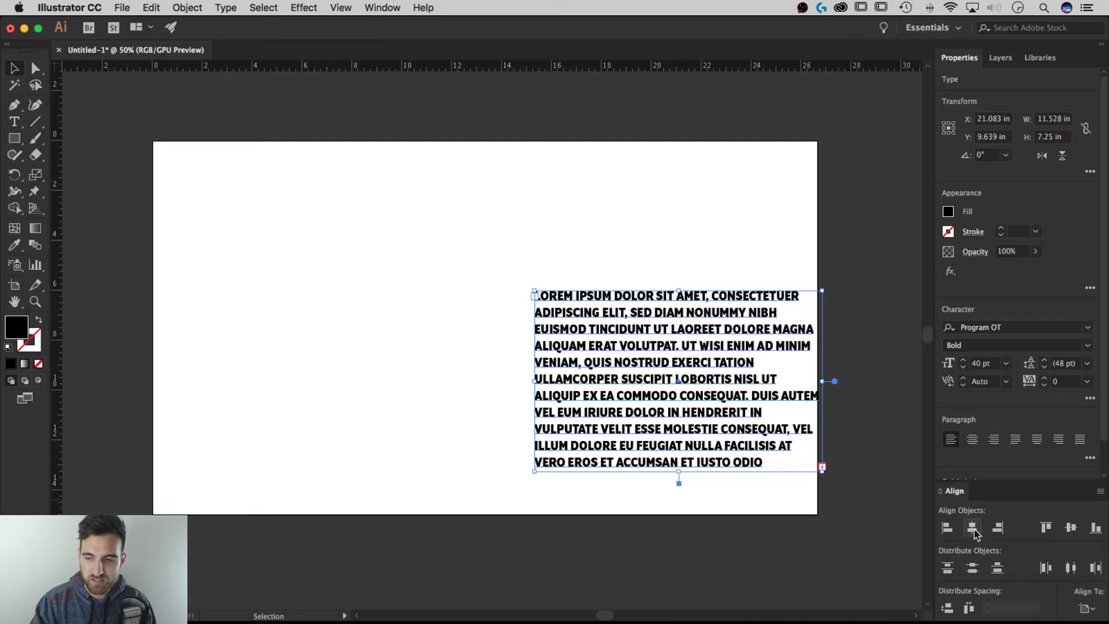
click(974, 530)
click(1070, 527)
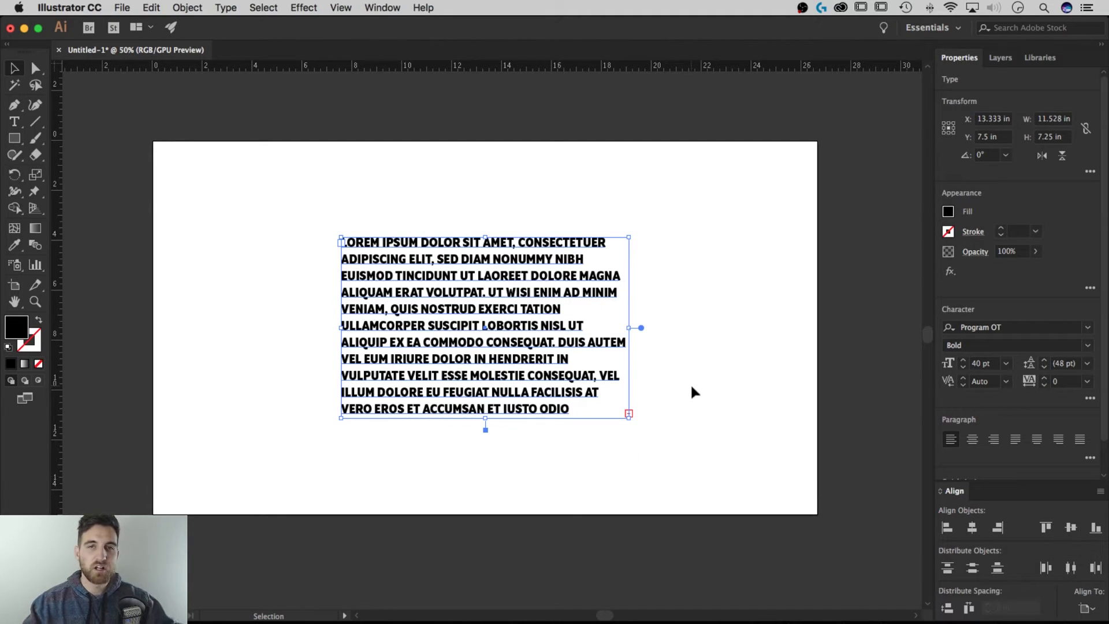
key(space)
mouse_move(691, 383)
mouse_down()
mouse_move(723, 370)
mouse_move(688, 392)
mouse_up()
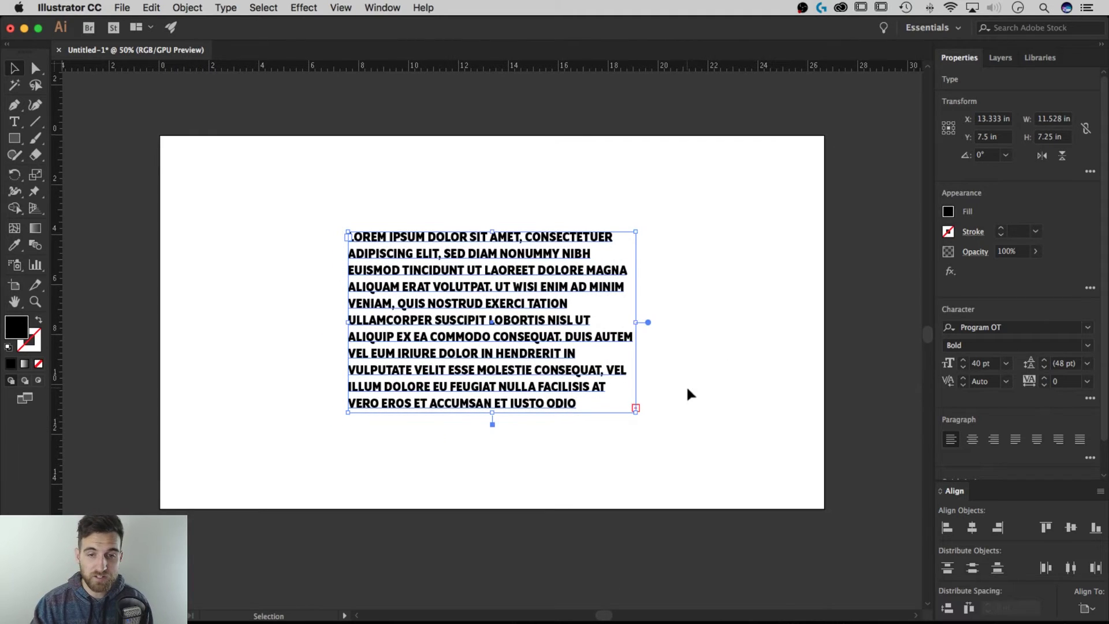
scroll(1104, 416, down, 3)
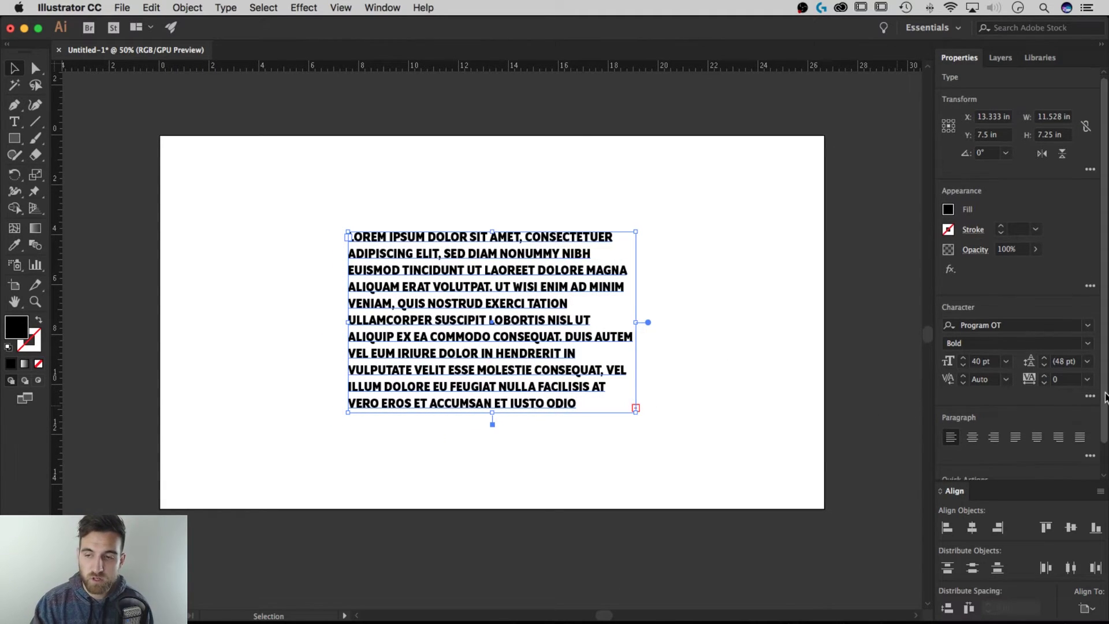
scroll(1105, 422, down, 1)
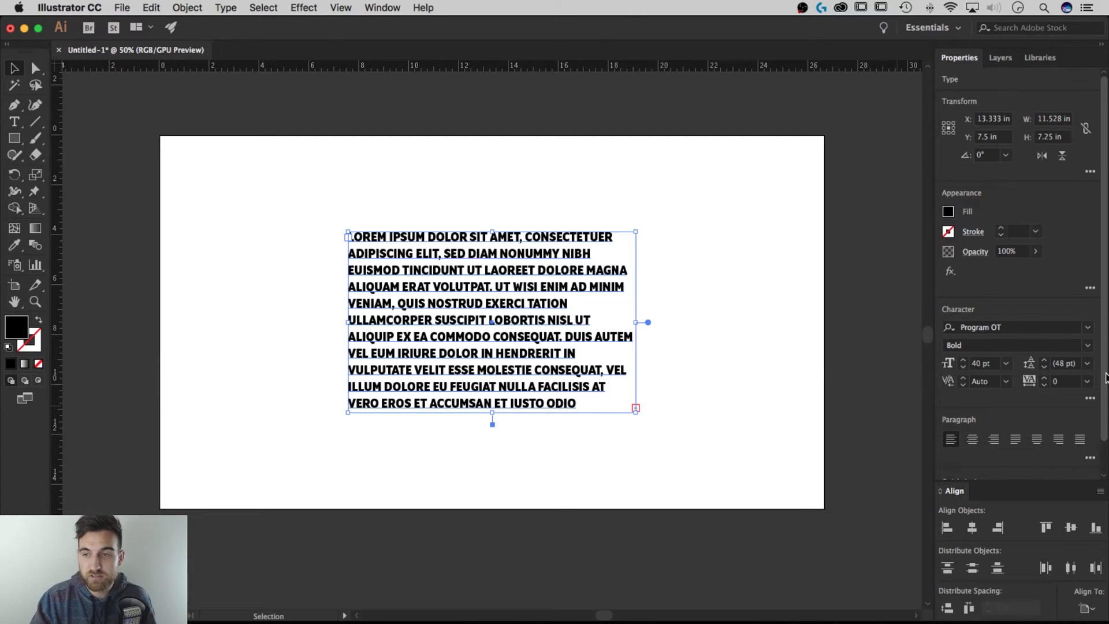
click(623, 186)
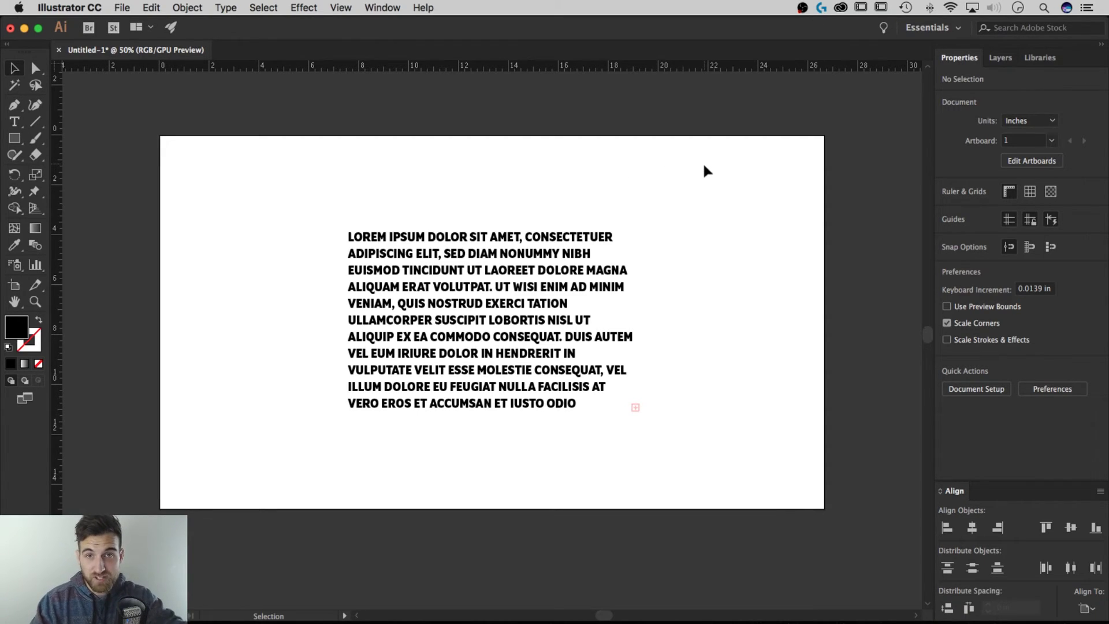
Select the text block and review the Eyedropper tool's options, both from the properties and from the tool itself, without applying changes.
drag(687, 184, 436, 447)
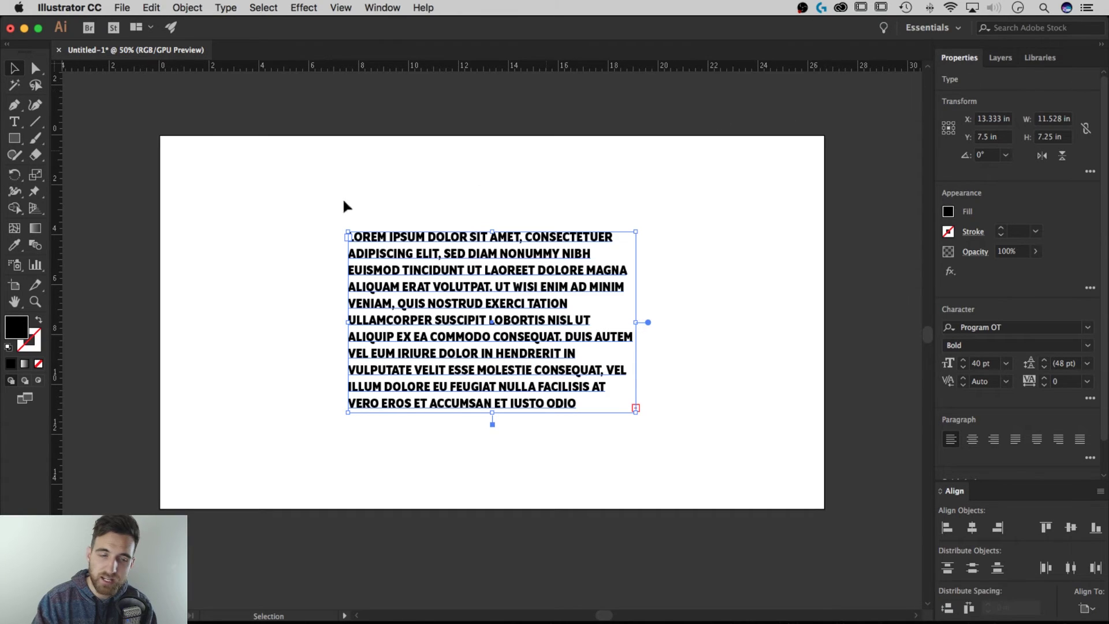
click(16, 246)
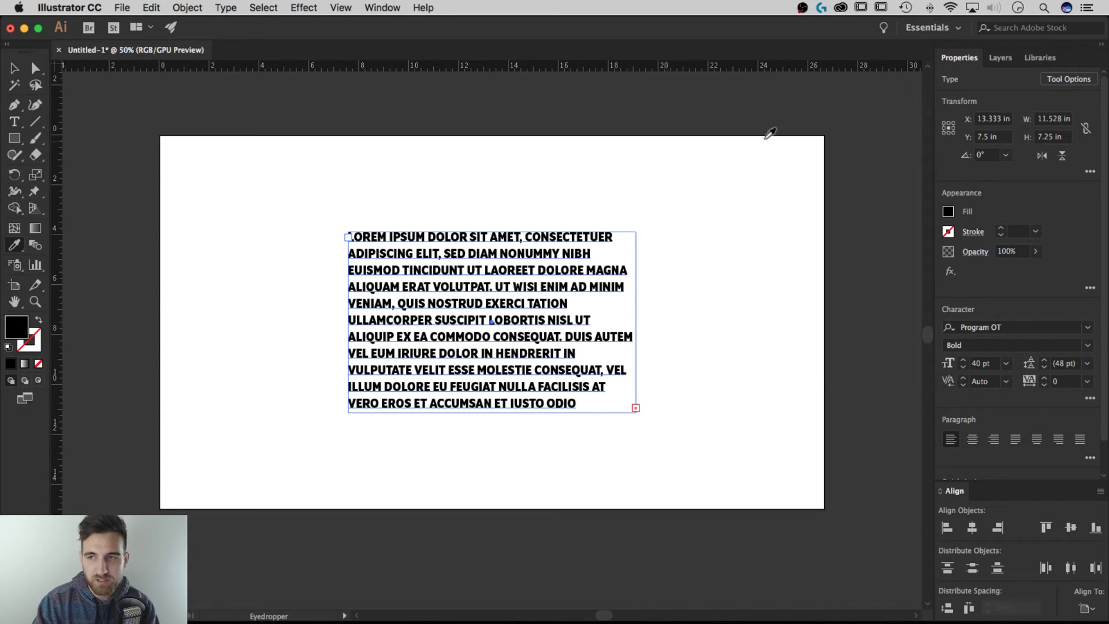
click(1069, 78)
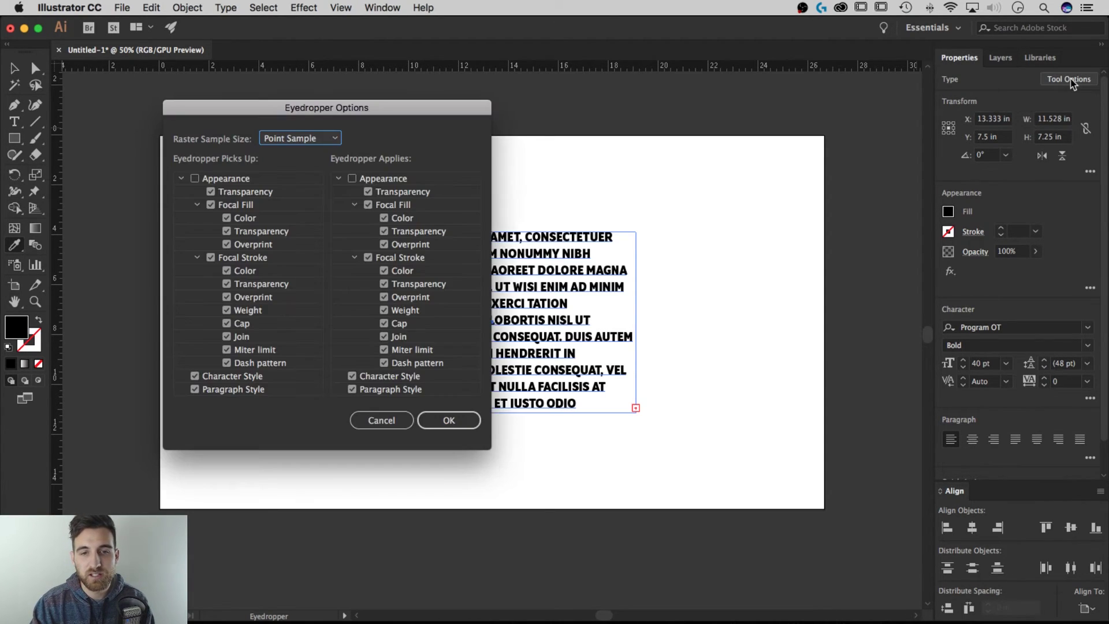
drag(432, 102, 391, 99)
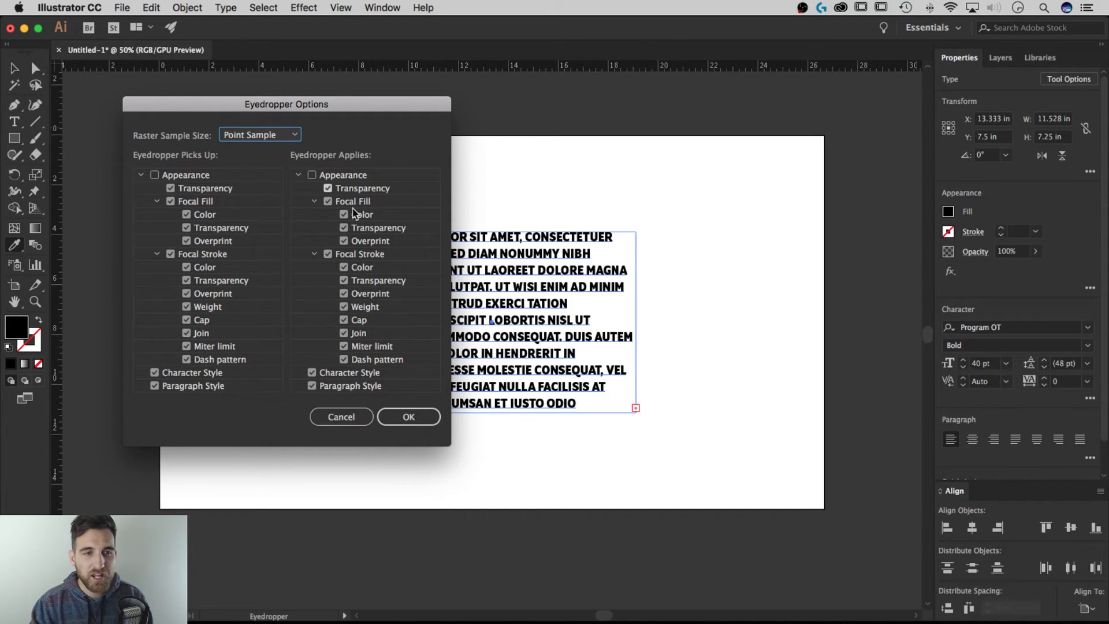
click(356, 413)
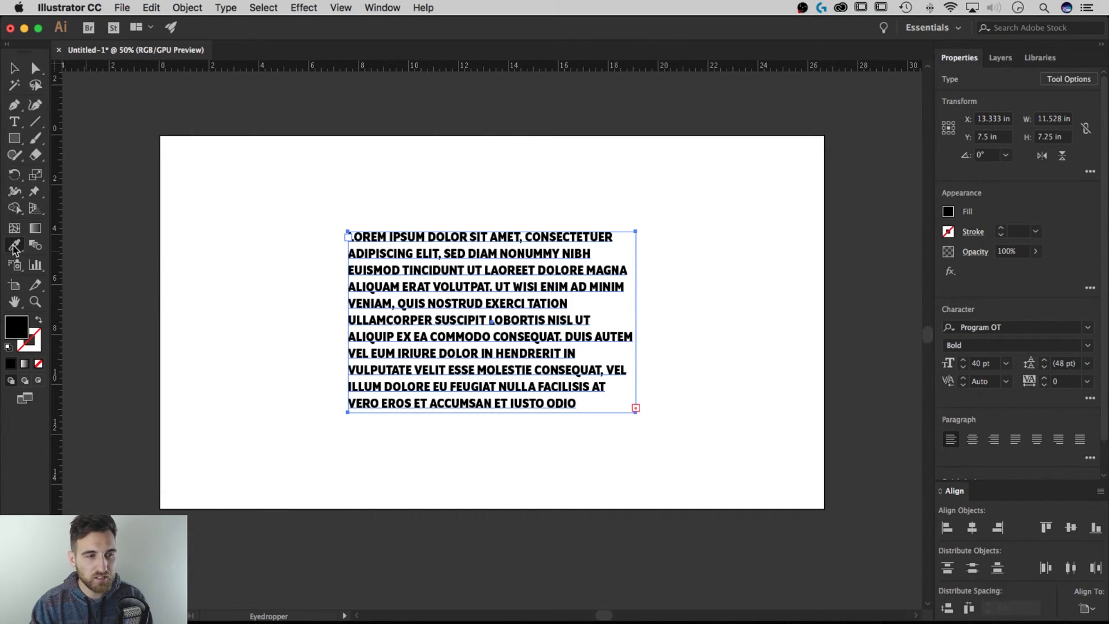
double_click(14, 247)
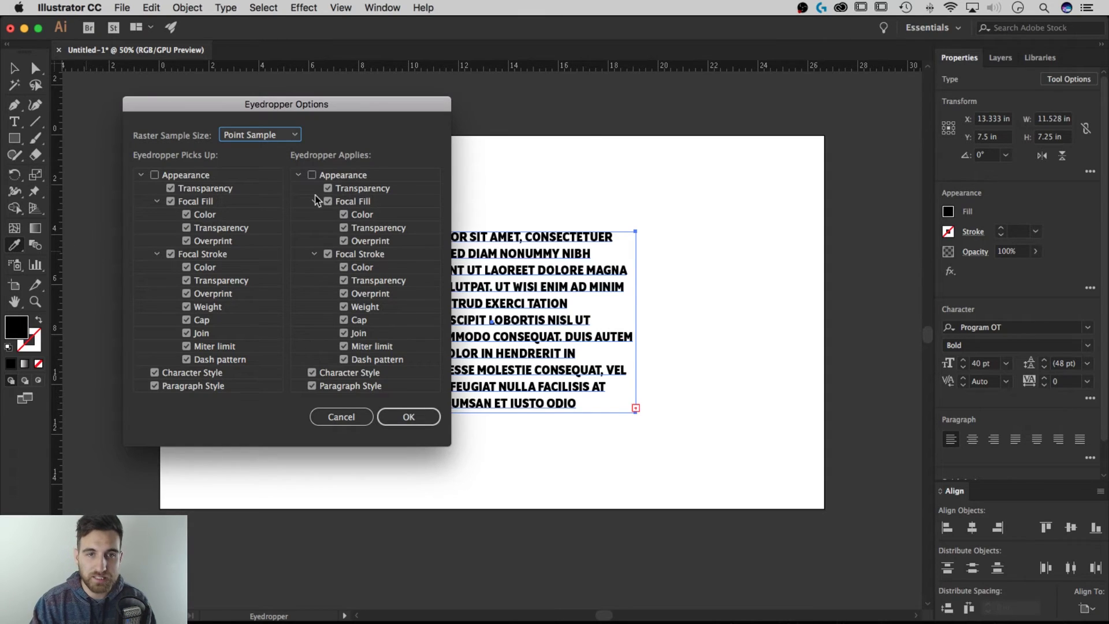
drag(398, 106, 437, 97)
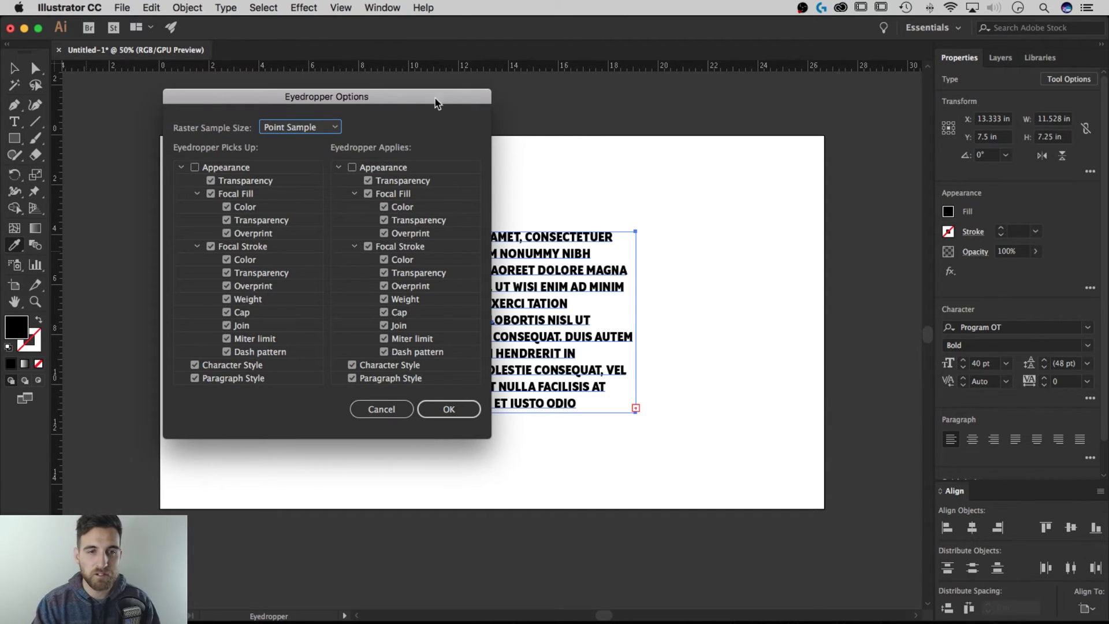
click(380, 409)
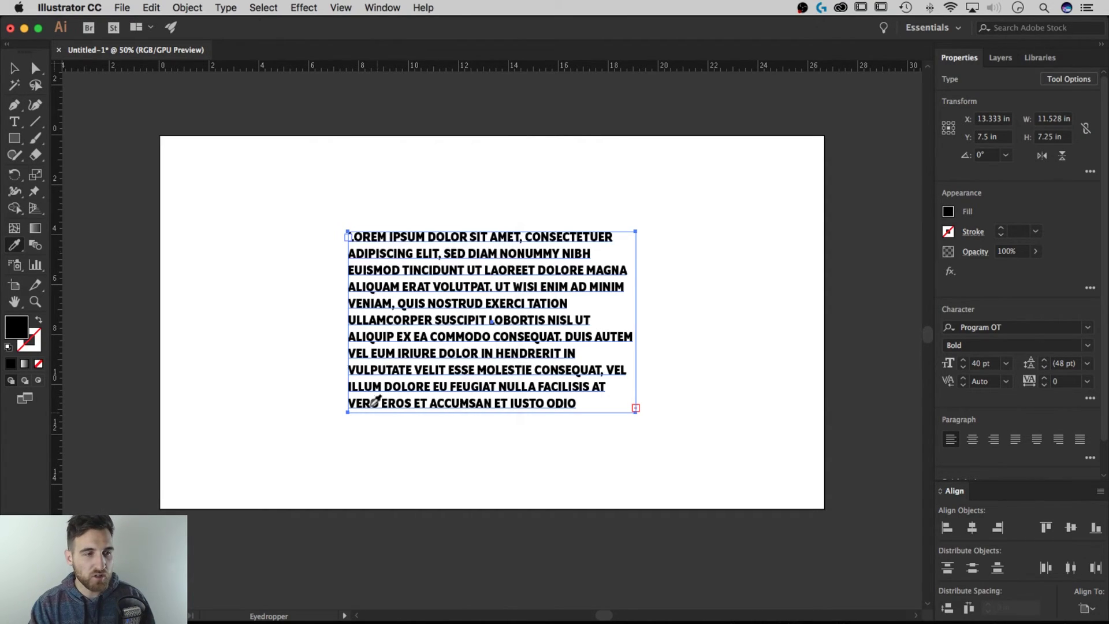
Check the Rotate tool's options for the selected text block and cancel without rotating it.
click(14, 174)
click(1068, 79)
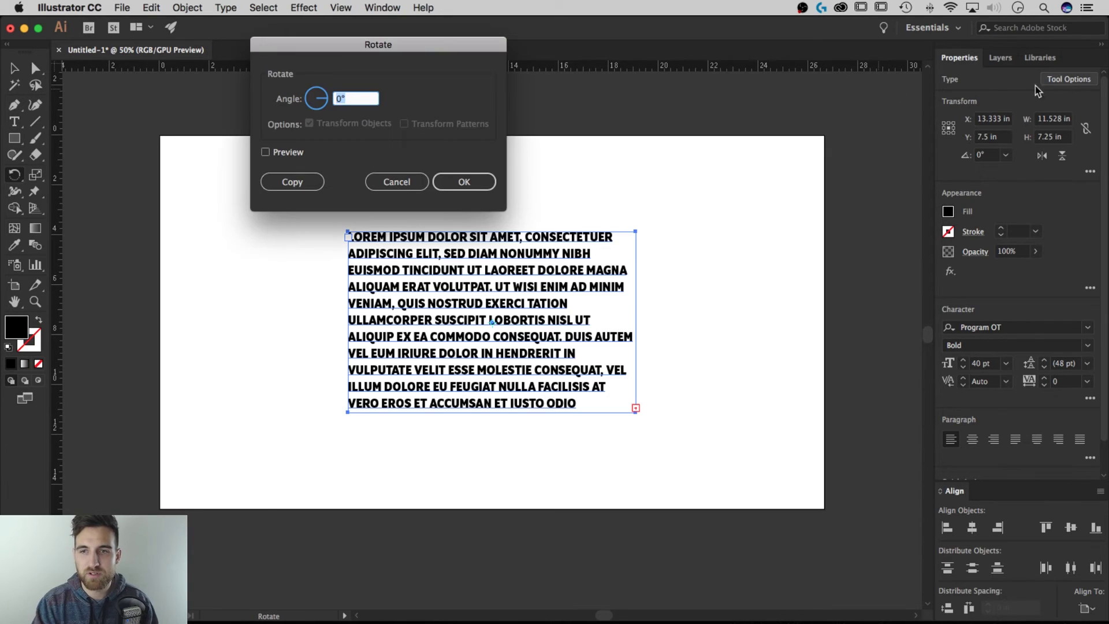
drag(444, 50, 475, 88)
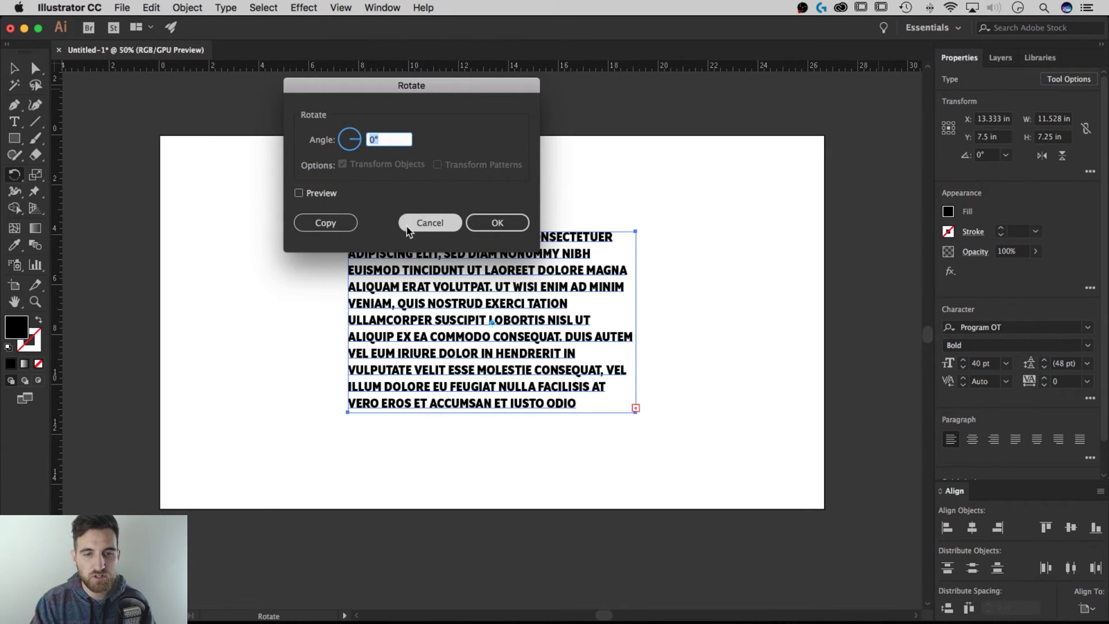
click(427, 224)
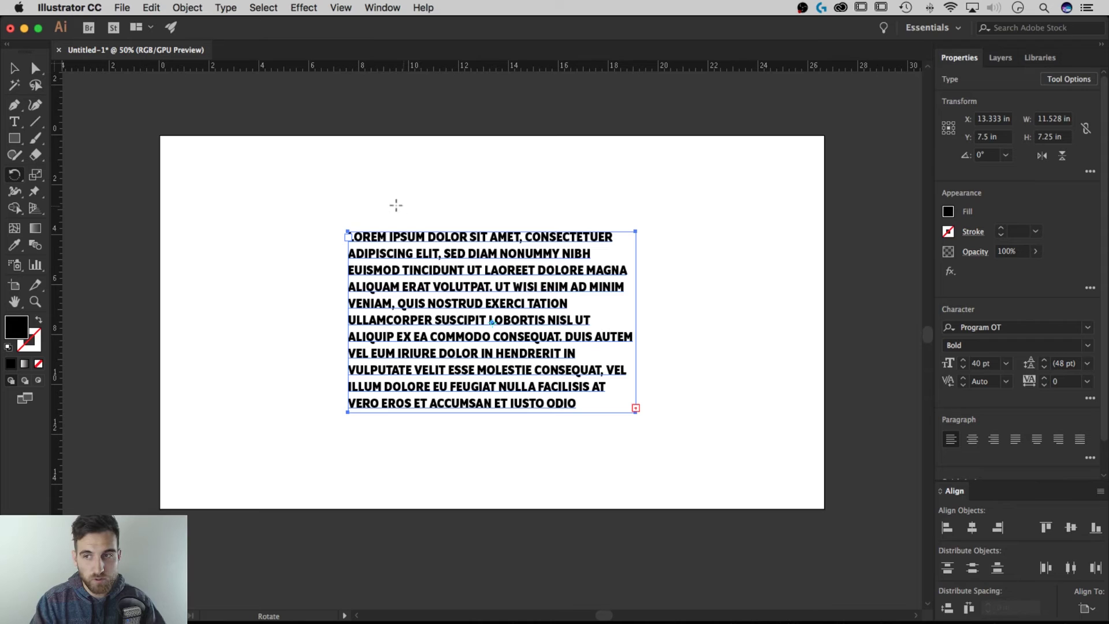
Check the Selection and Type tools for tool options, view the Line Segment tool's options without applying them, and deselect the text.
click(14, 70)
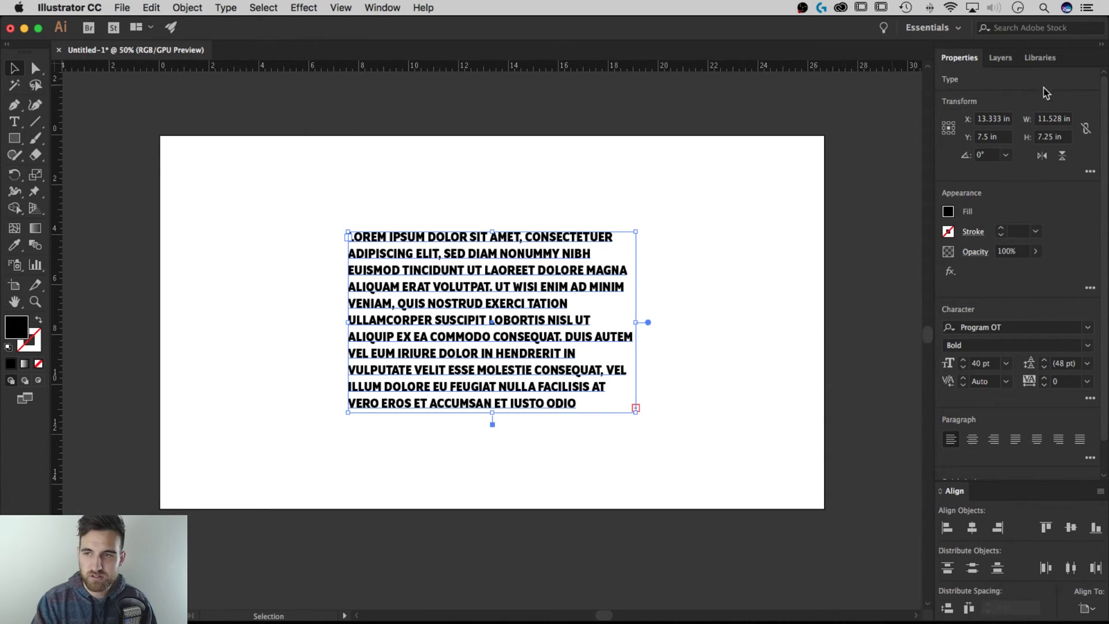
click(14, 121)
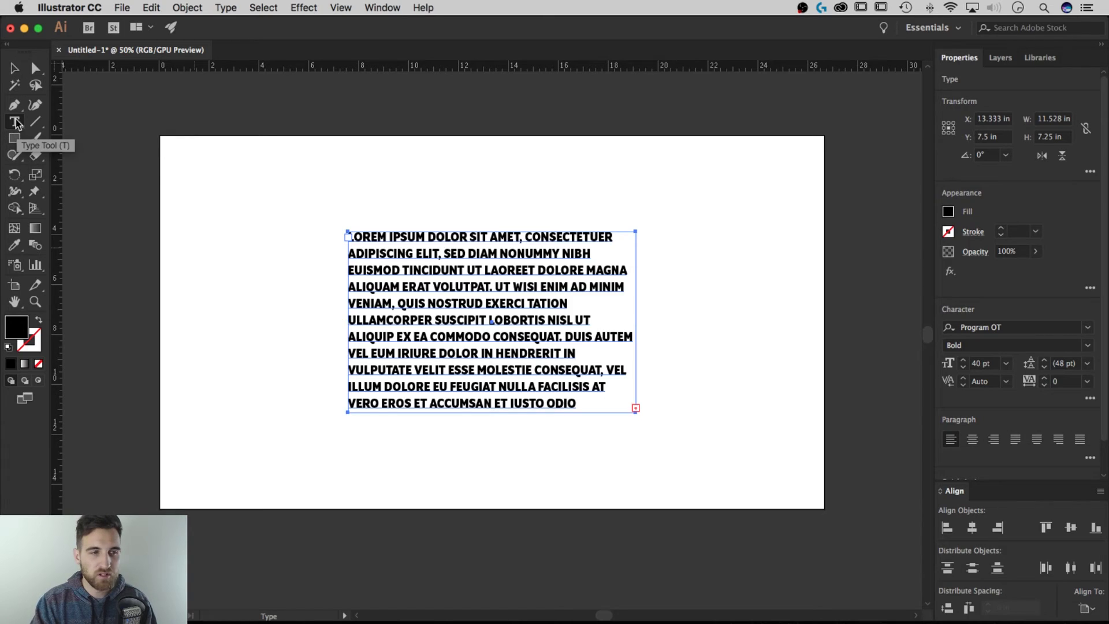
click(38, 120)
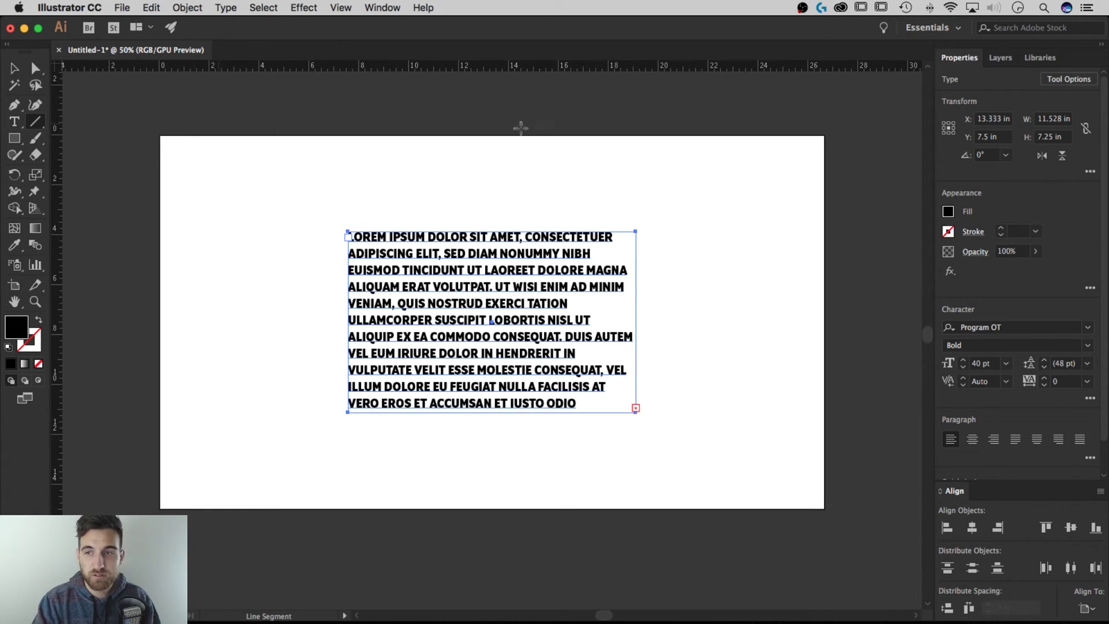
click(1083, 82)
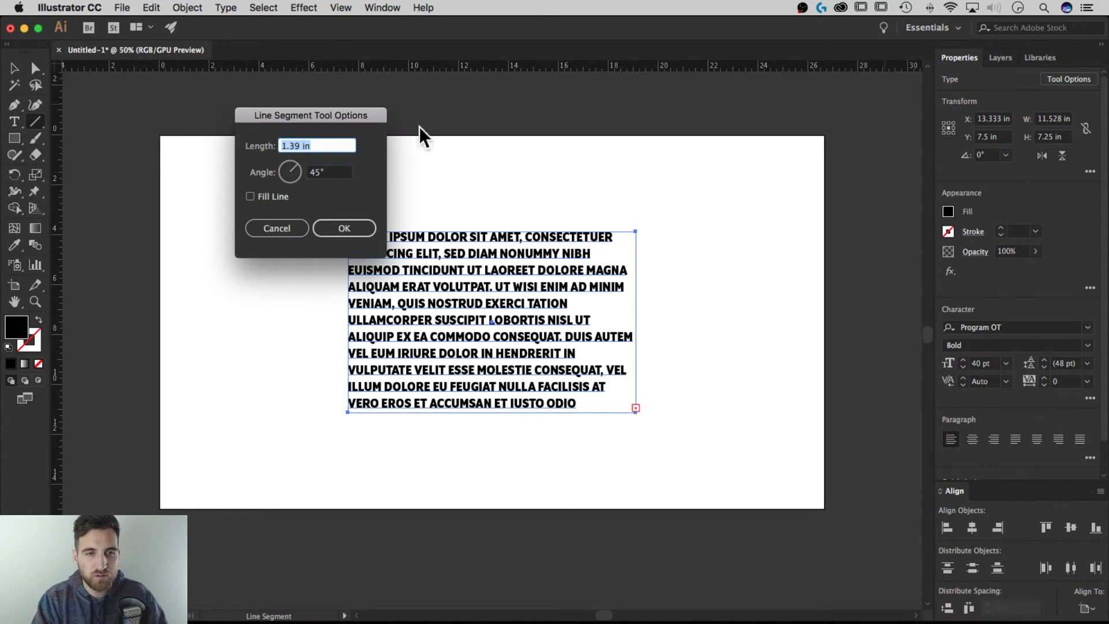
drag(363, 118, 411, 137)
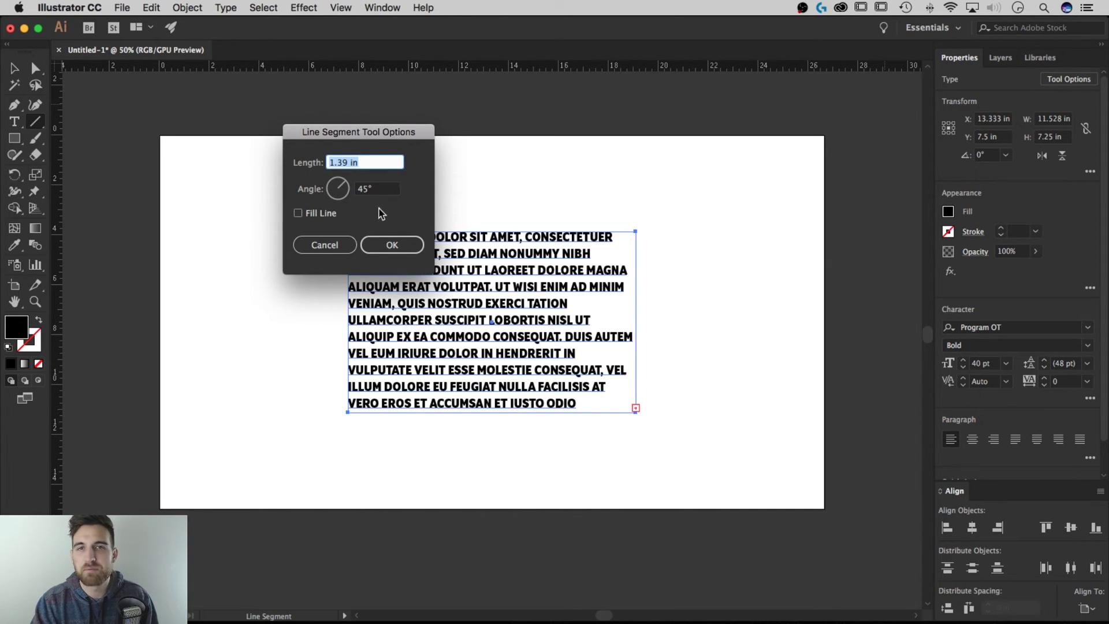
click(339, 242)
key(v)
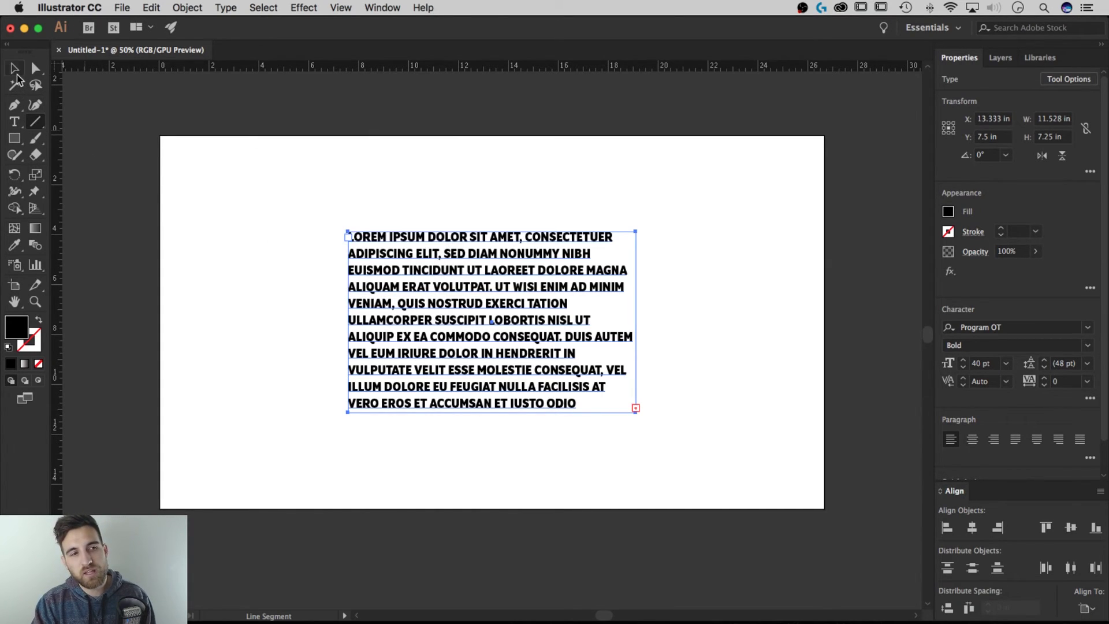
click(413, 168)
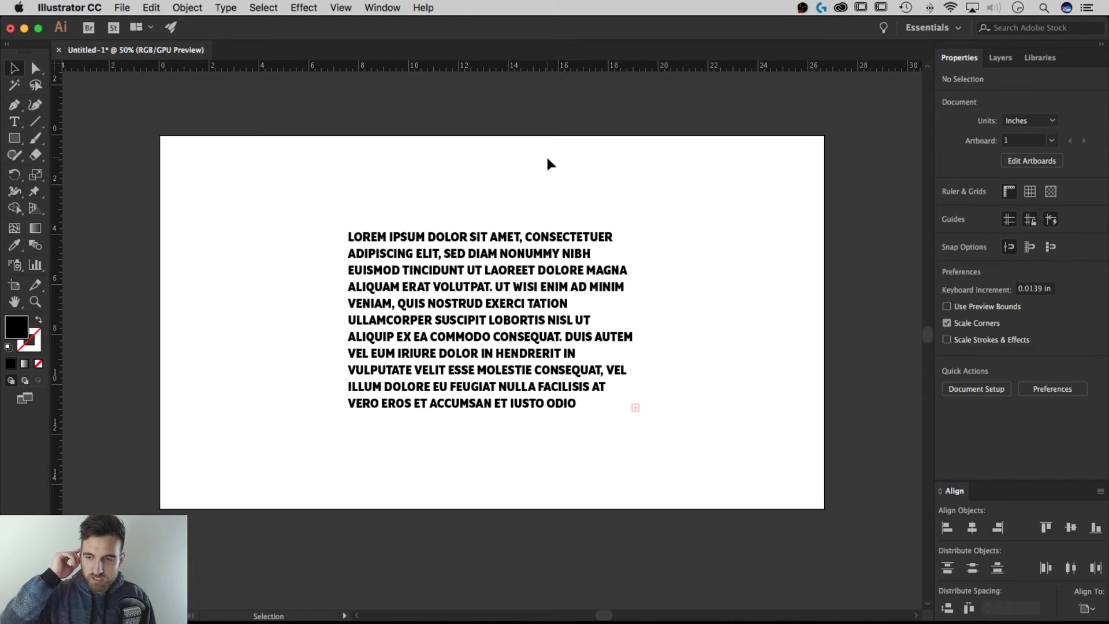